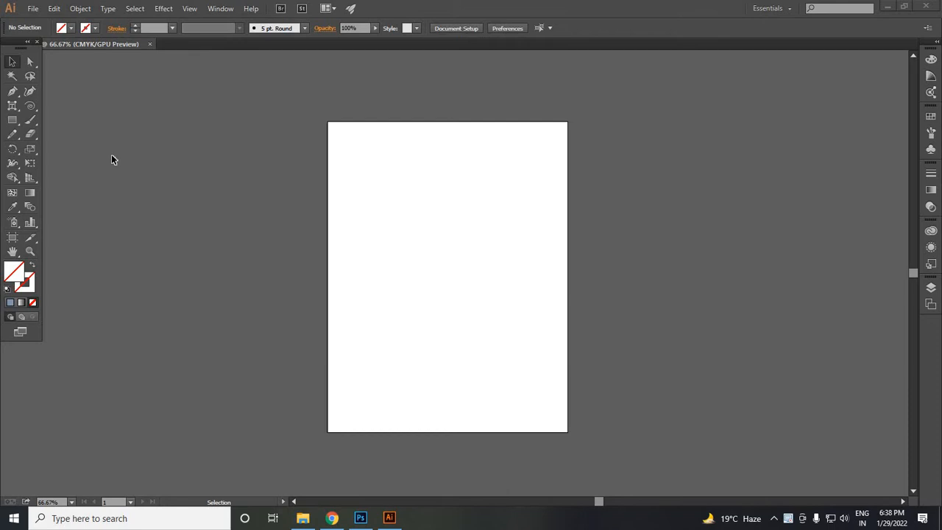
right_click(13, 107)
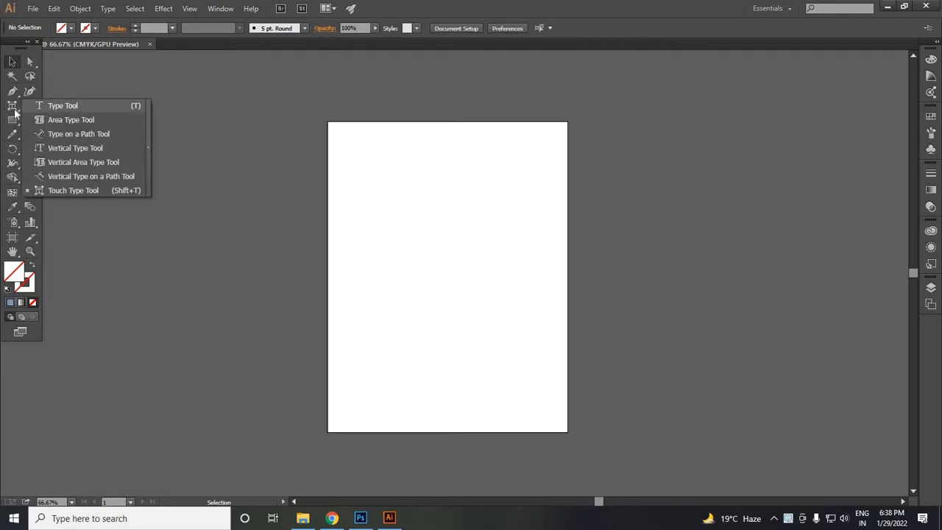
left_click(17, 101)
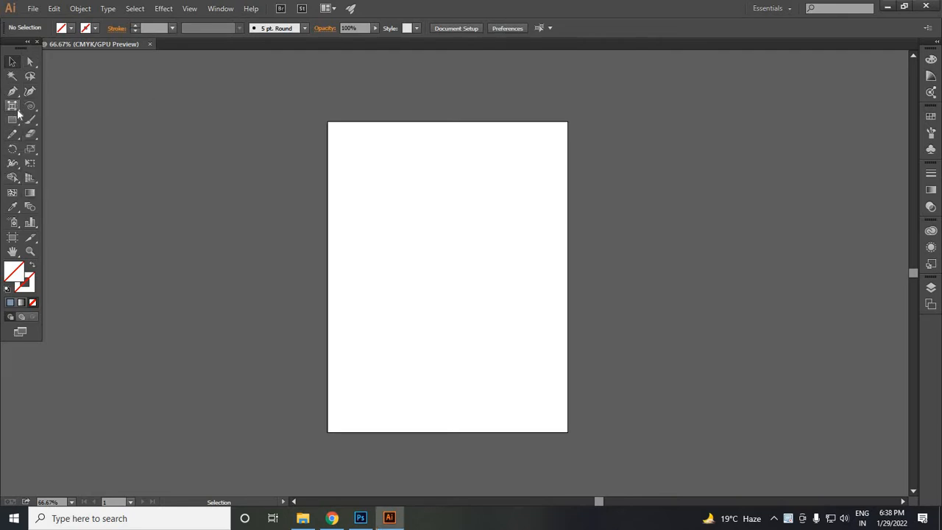
right_click(20, 107)
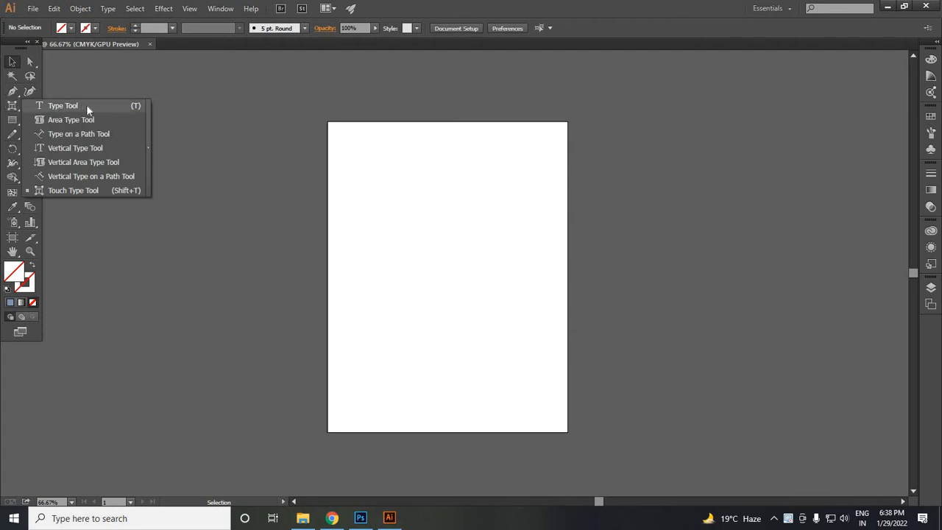
left_click(17, 111)
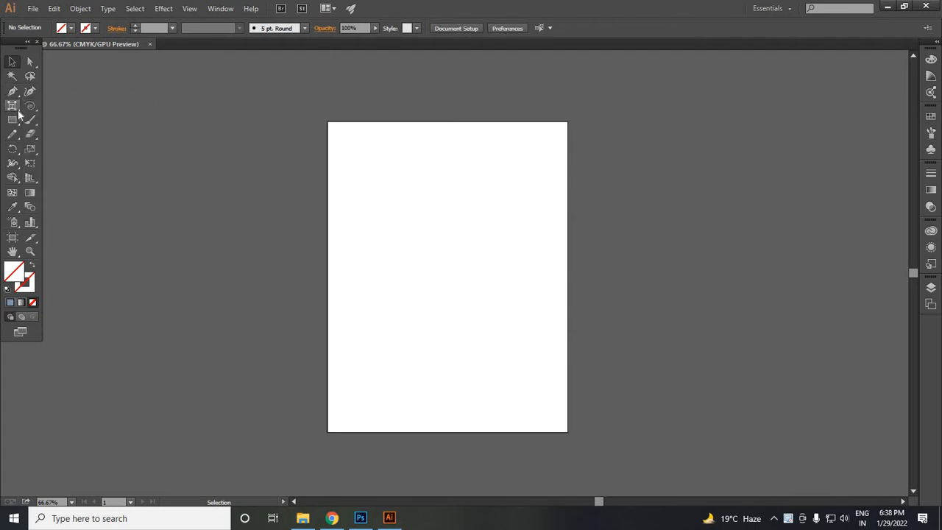
- Start a point text line with the Type Tool near the top of the page
right_click(18, 111)
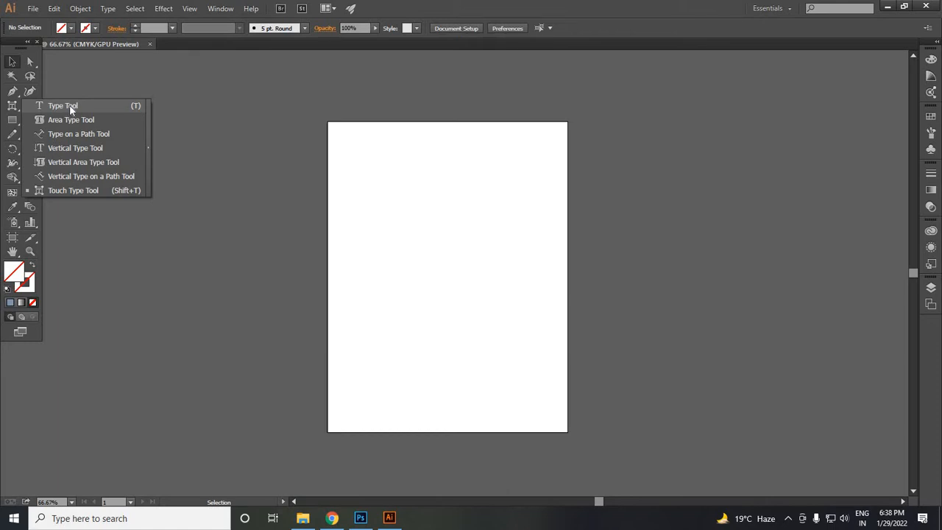
left_click(71, 108)
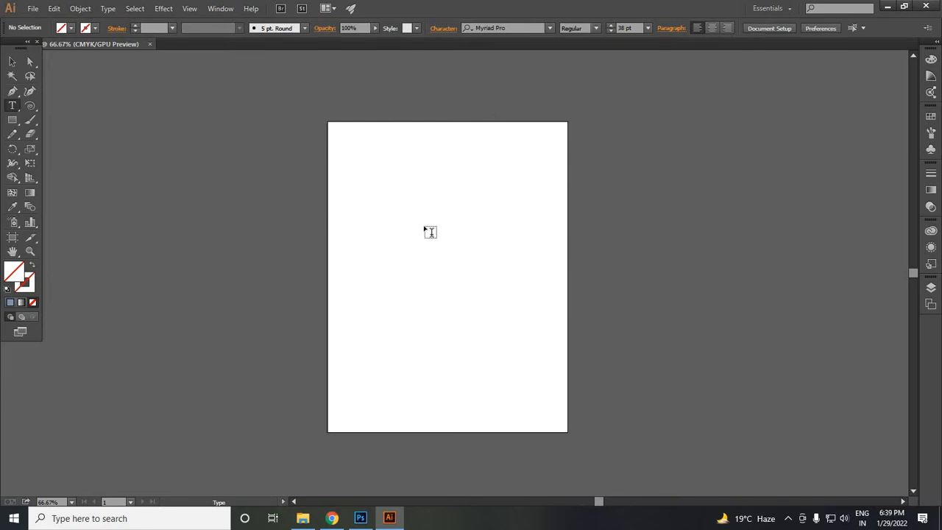
left_click(370, 175)
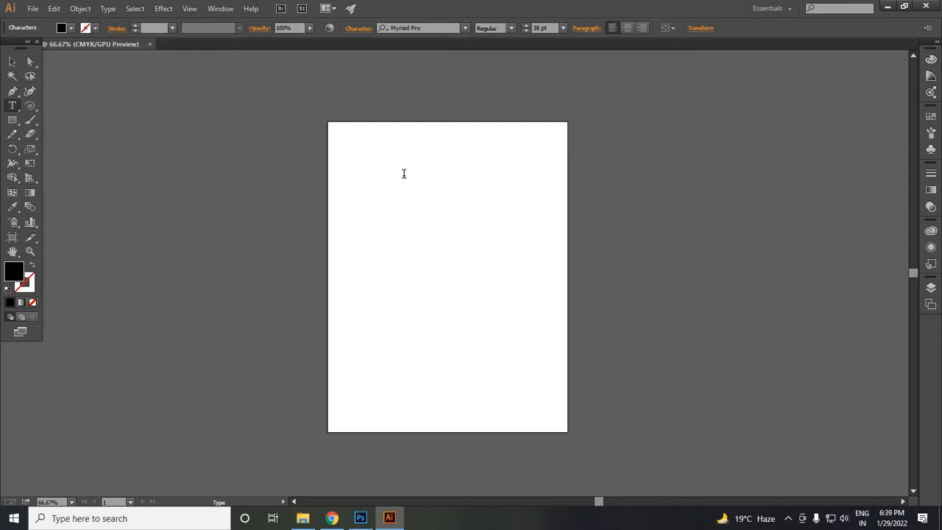
- Enter random sample characters on the new text line and erase all of them
type("ksnnsc knsisnknkdw9dqujodmlmx")
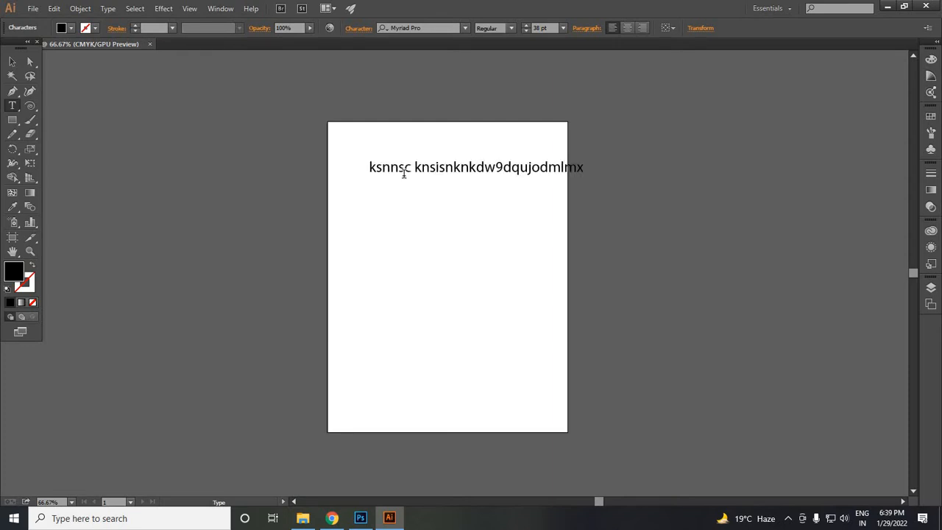
key("BackSpace")
key("BackSpace")
key("BackSpace")
key("BackSpace")
key("BackSpace")
key("BackSpace")
key("BackSpace")
key("BackSpace")
key("BackSpace")
key("BackSpace")
key("BackSpace")
key("BackSpace")
key("BackSpace")
key("BackSpace")
key("BackSpace")
key("BackSpace")
key("BackSpace")
key("BackSpace")
key("BackSpace")
key("BackSpace")
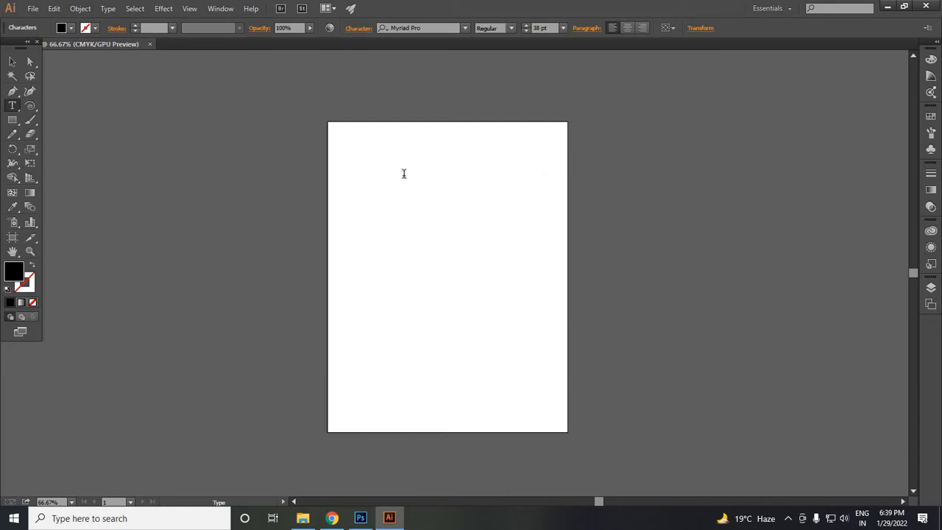
- Switch to the lipsum.com page in Chrome and copy the "What is Lorem Ipsum?" text from its beginning through "type specimen book."
left_click(332, 518)
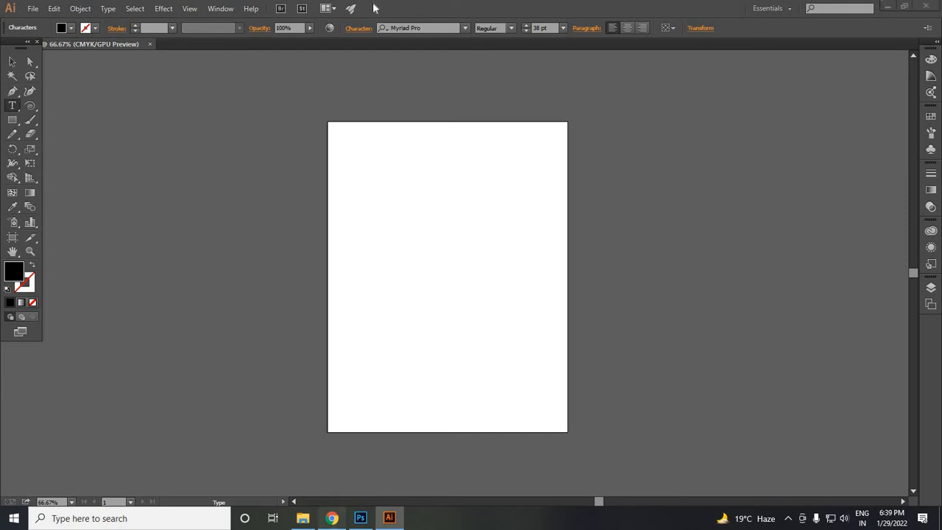
left_click(375, 9)
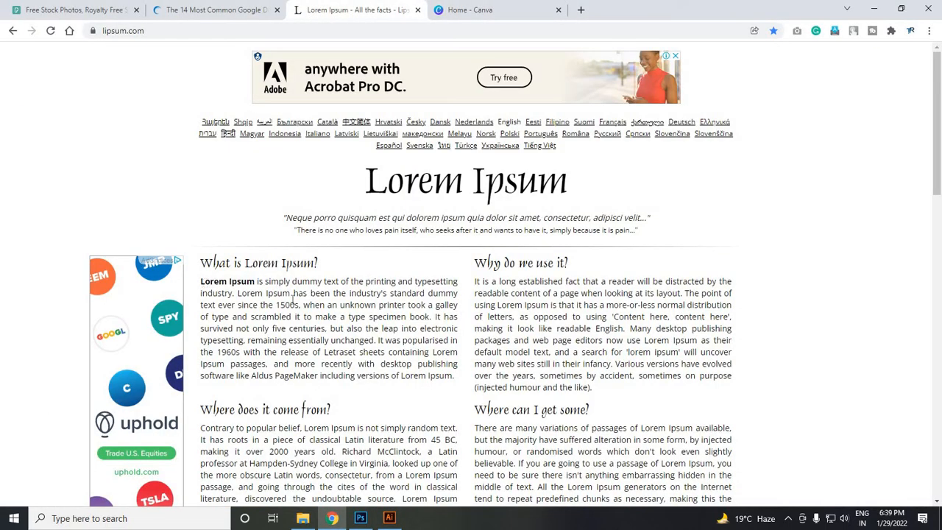
left_click_drag(201, 281, 330, 329)
left_click_drag(414, 318, 437, 319)
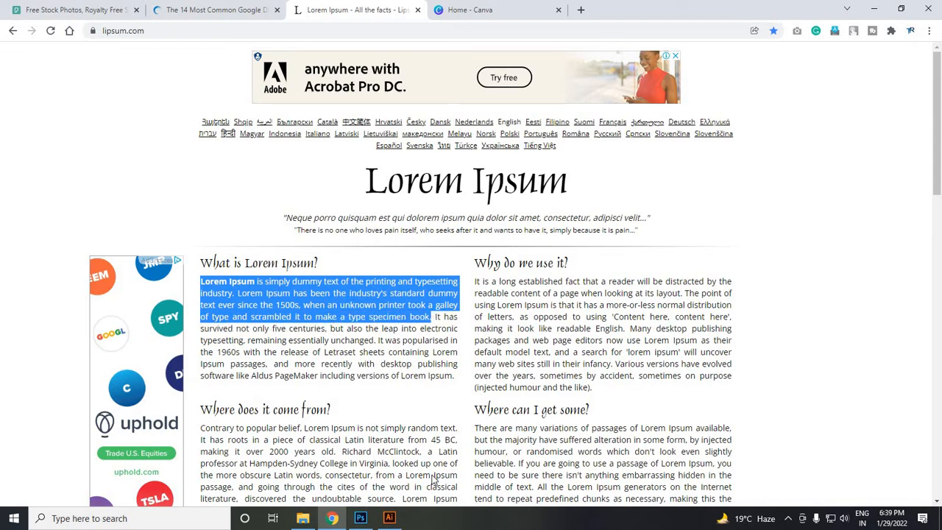
- Return to Illustrator, paste the copied passage as point text, and move the line so it starts well to the left of the page
key("alt+Tab")
key("ctrl+v")
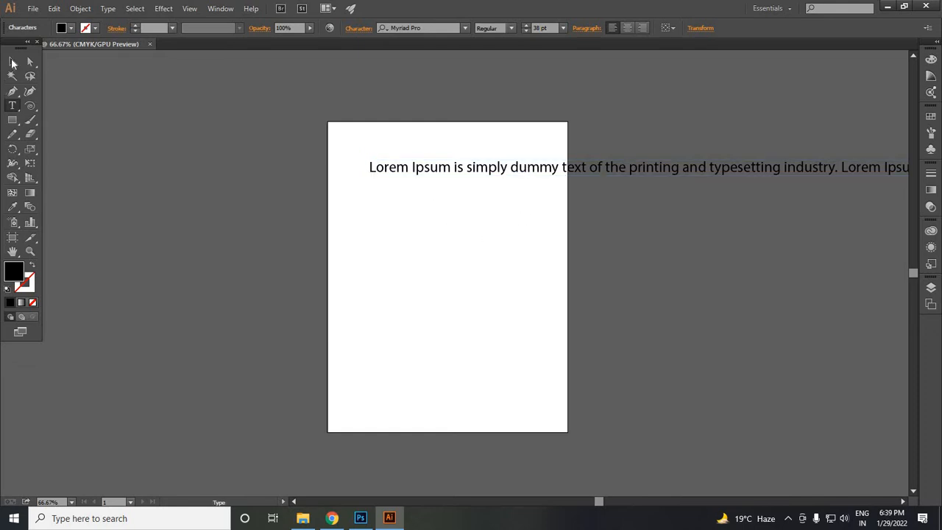
key("Escape")
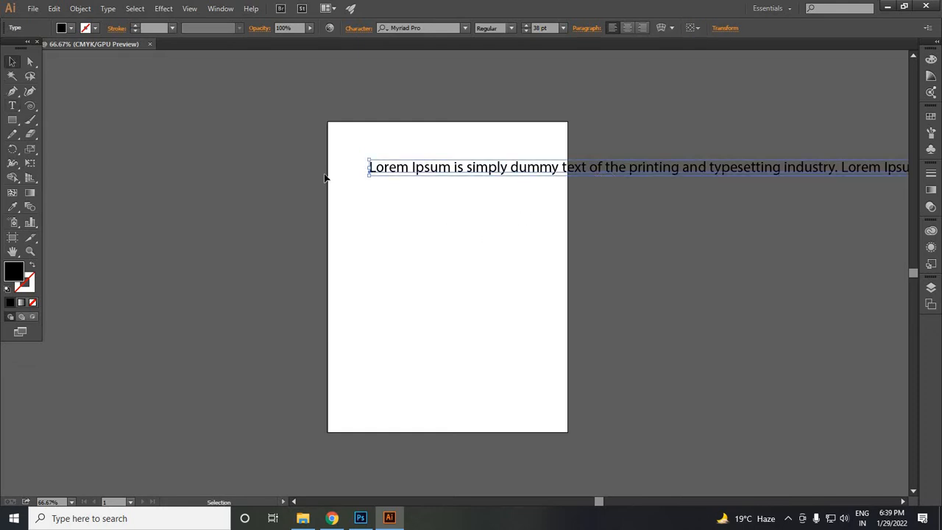
left_click_drag(369, 171, 86, 173)
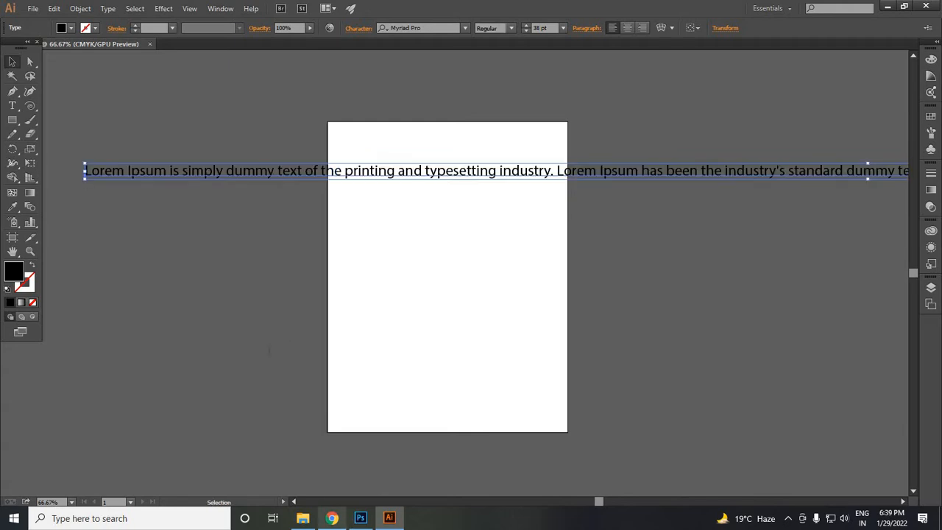
- Move the long single-line text slightly down and to the right across the page
left_click(335, 518)
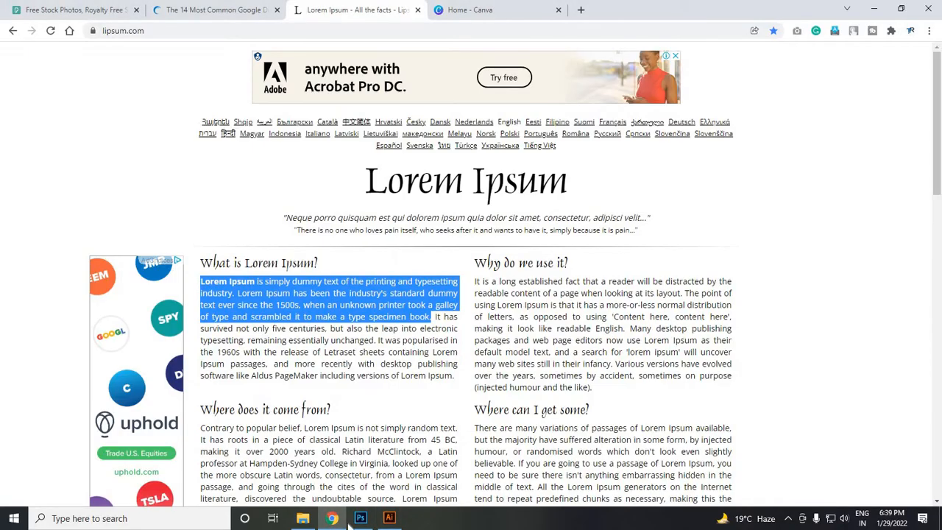
left_click(398, 519)
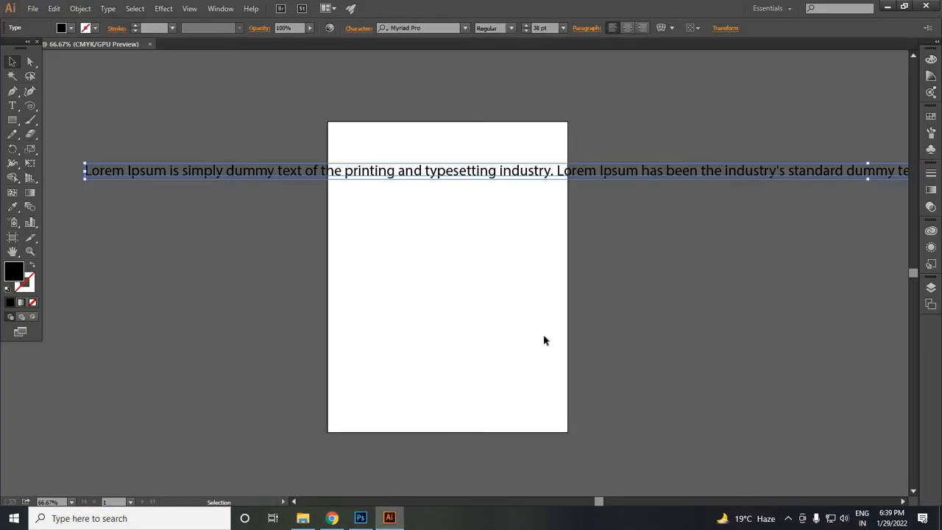
scroll(464, 299, "down", 3)
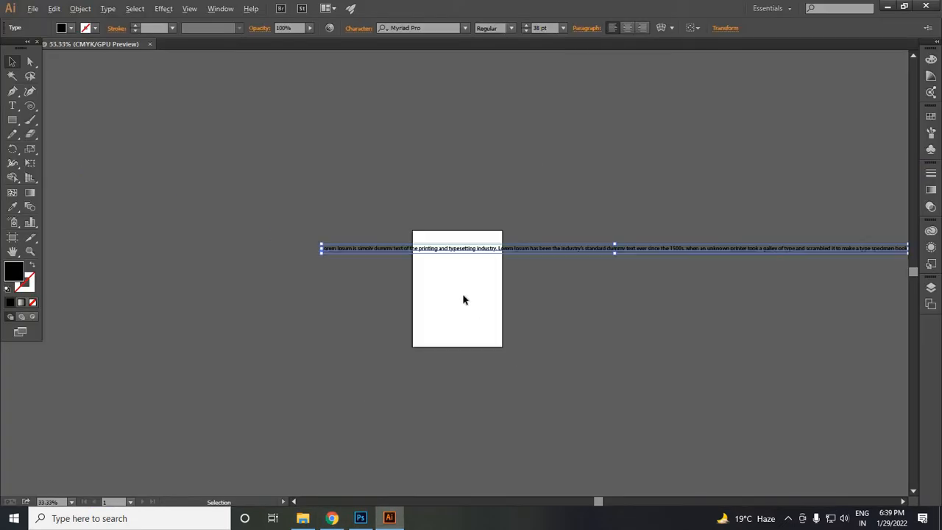
scroll(464, 298, "up", 3)
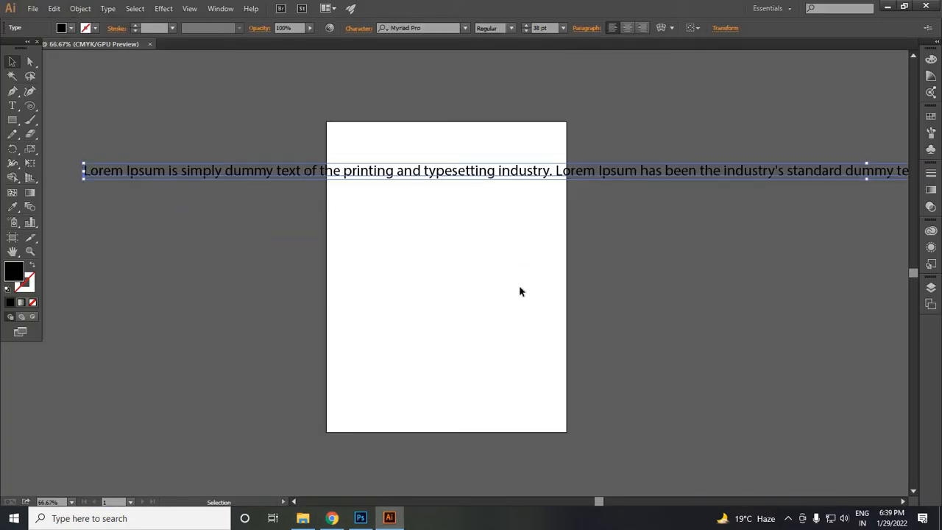
scroll(519, 292, "down", 4)
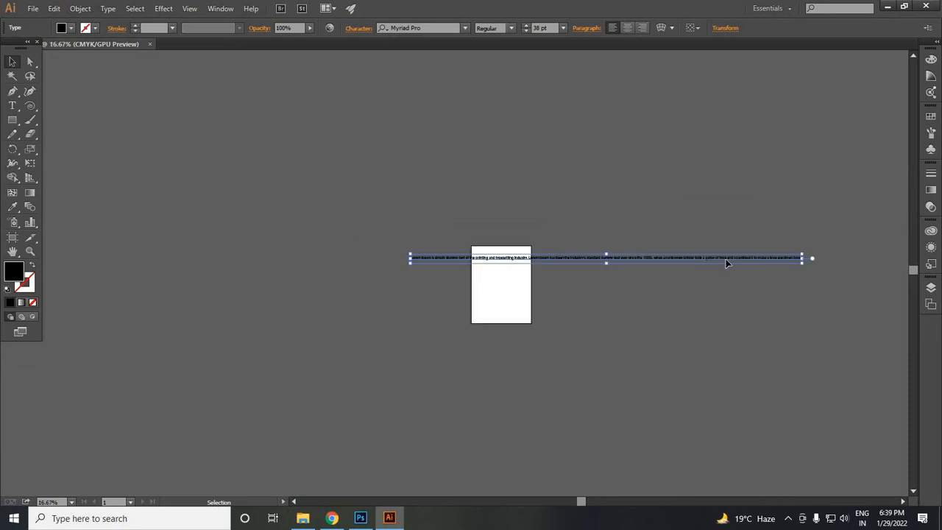
left_click_drag(718, 258, 746, 268)
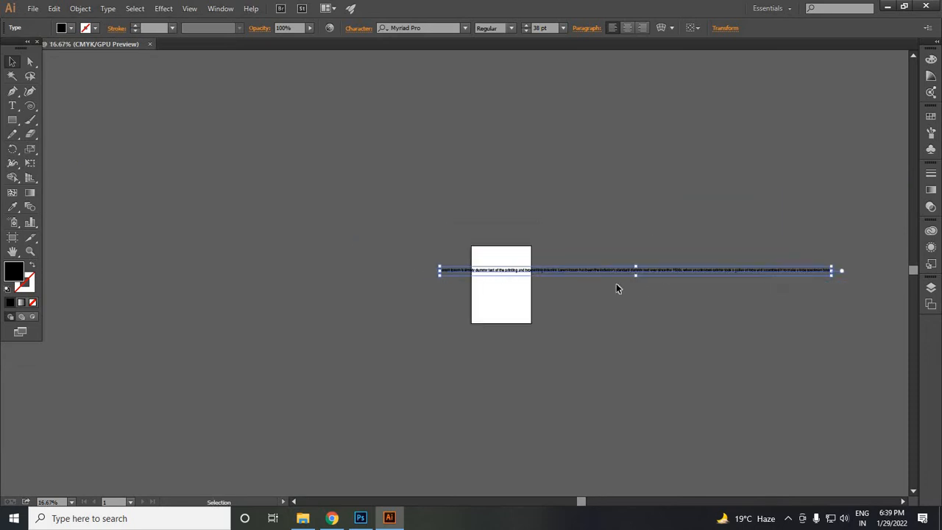
- Break the long line into four rows, after "text of the", after the second "Lorem Ipsum" and after "dummy text ever"
scroll(638, 285, "up", 3)
scroll(291, 261, "down", 1)
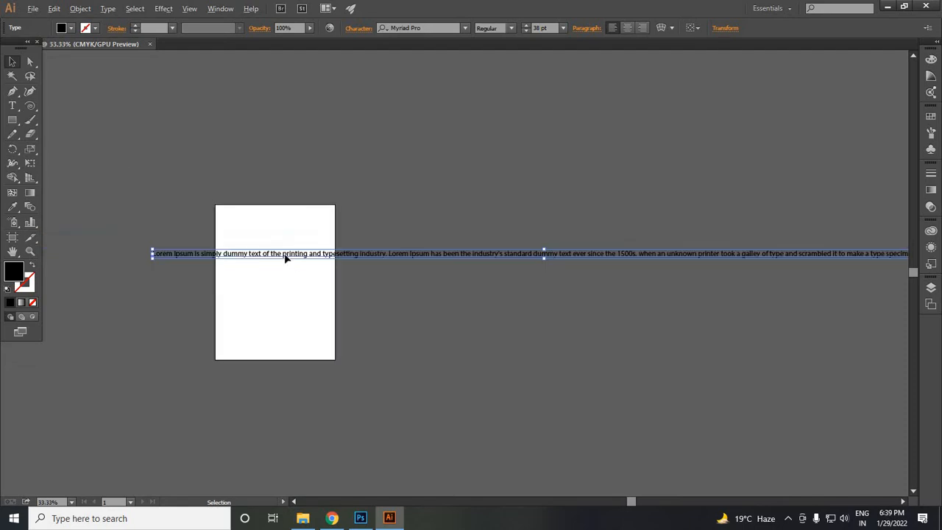
double_click(283, 252)
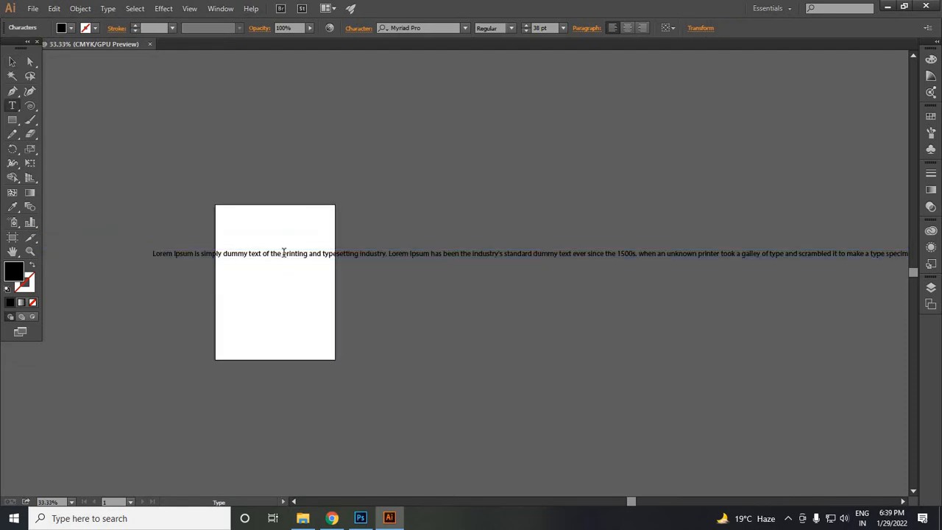
key("Return")
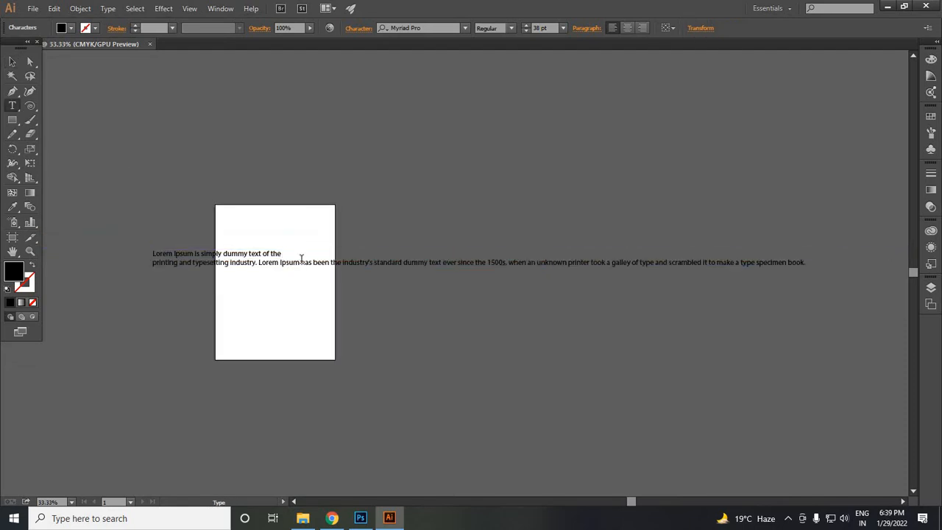
key("Return")
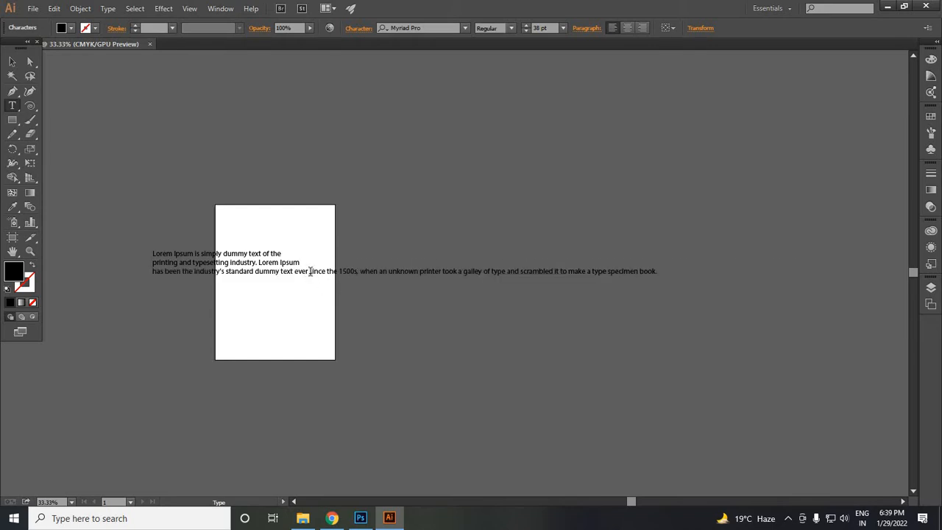
left_click(310, 271)
key("Return")
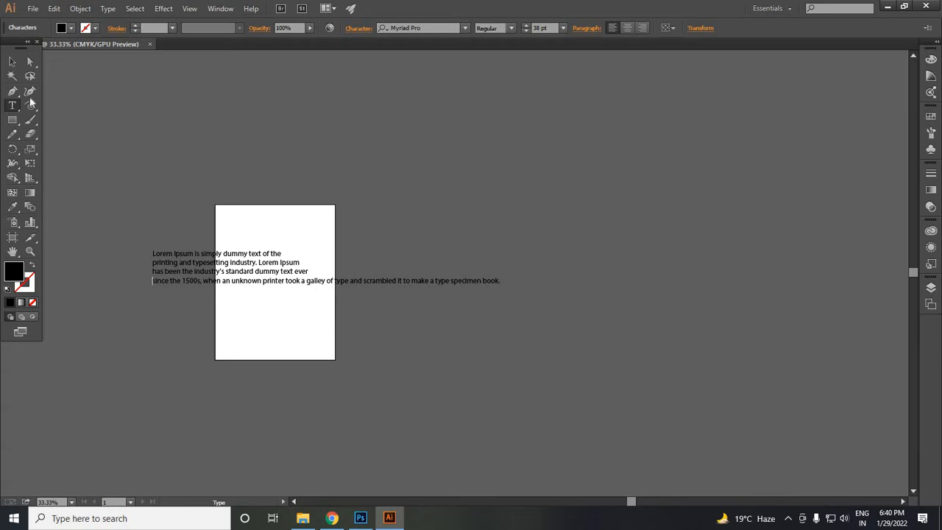
- Move the four-row text block to the right and then up, placing it in the empty space above the page
left_click(12, 62)
left_click(254, 281)
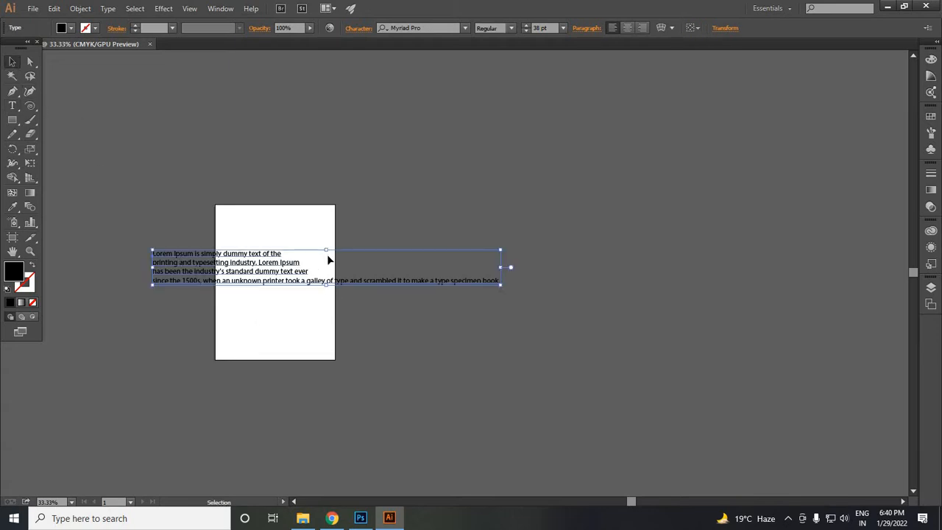
left_click_drag(328, 260, 402, 238)
left_click(328, 284)
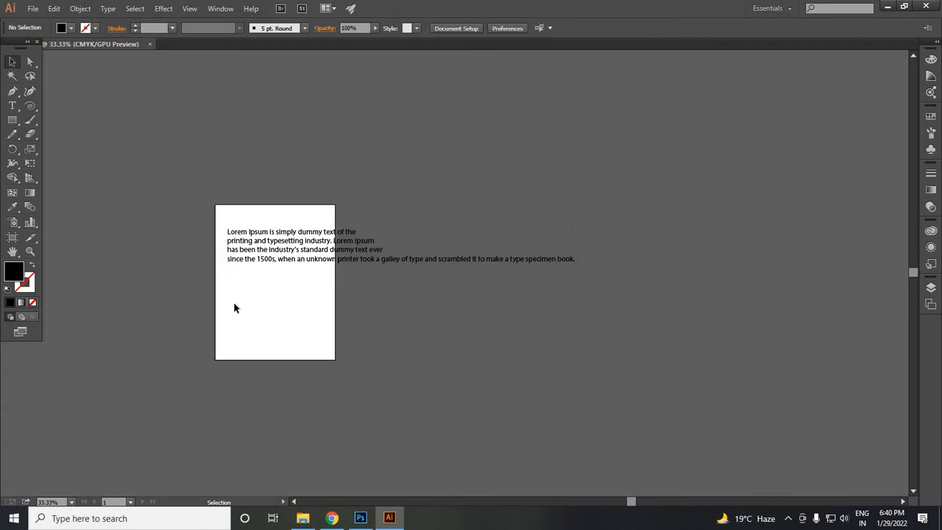
key("ctrl+equal")
left_click_drag(370, 256, 382, 145)
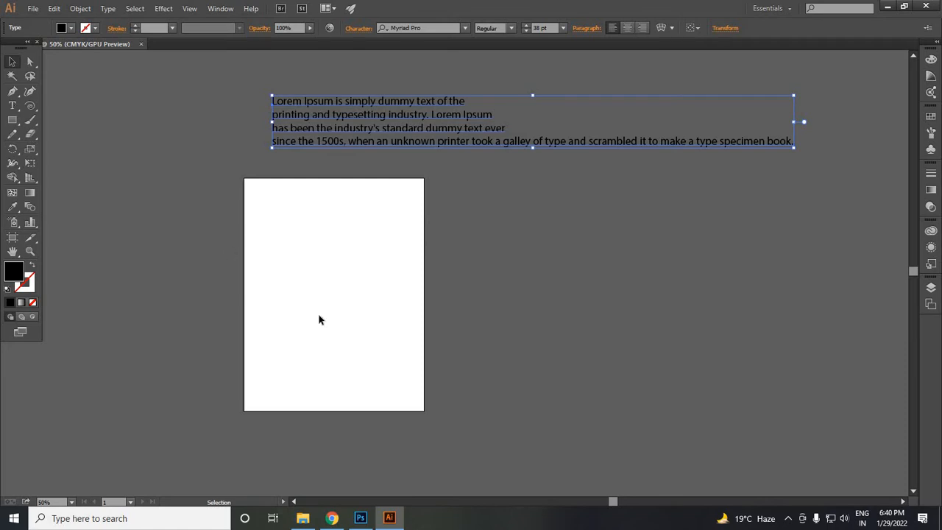
left_click(14, 107)
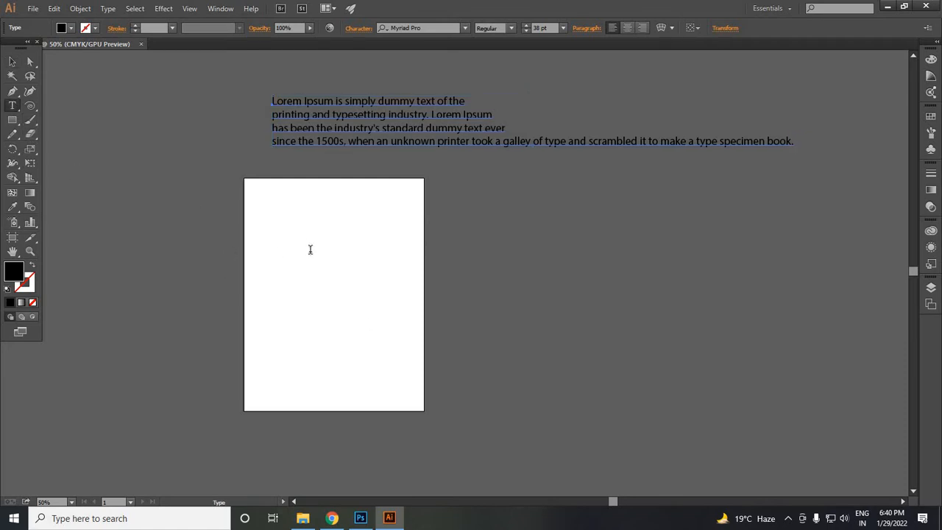
left_click(264, 209)
key("Escape")
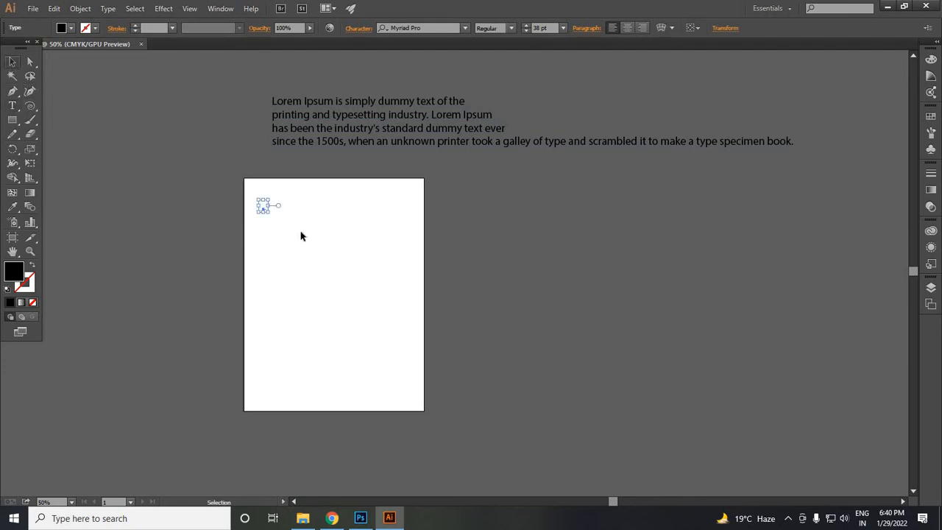
- Draw a rectangular area text frame in the page's upper-left part with the Type Tool and paste the copied Lorem Ipsum passage into it
left_click(12, 106)
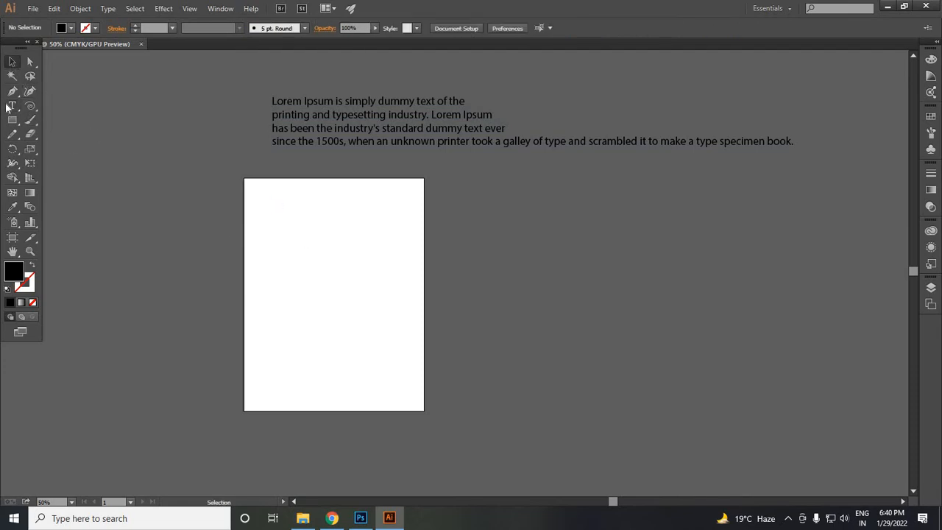
left_click_drag(291, 214, 362, 266)
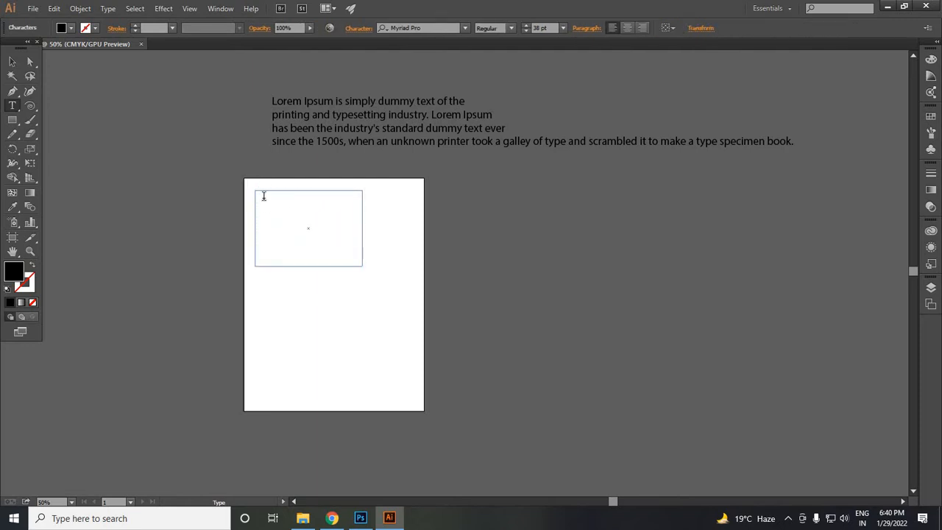
key("Escape")
key("ctrl+v")
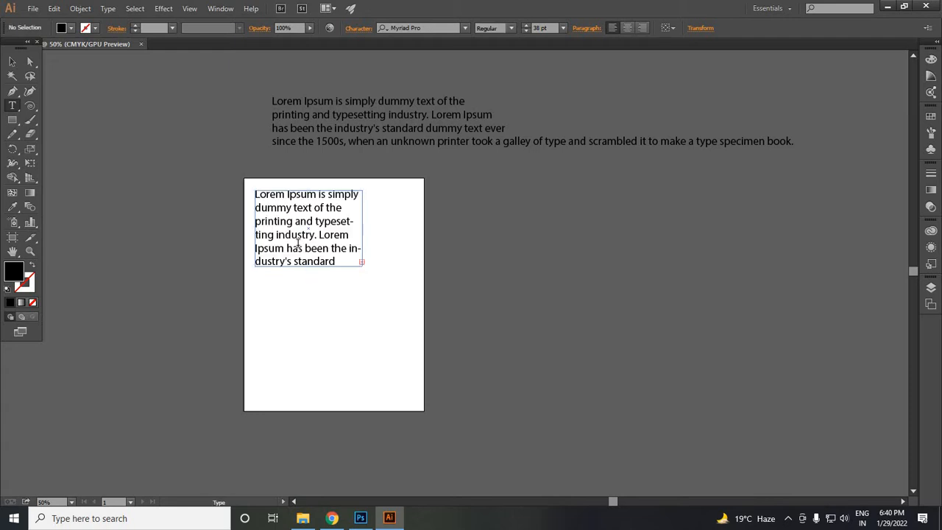
key("alt+Tab")
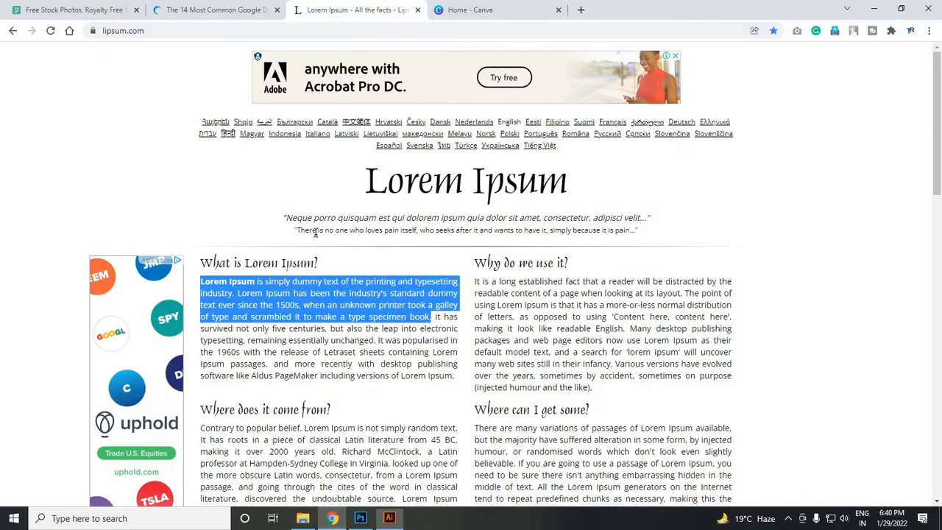
key("alt+Tab")
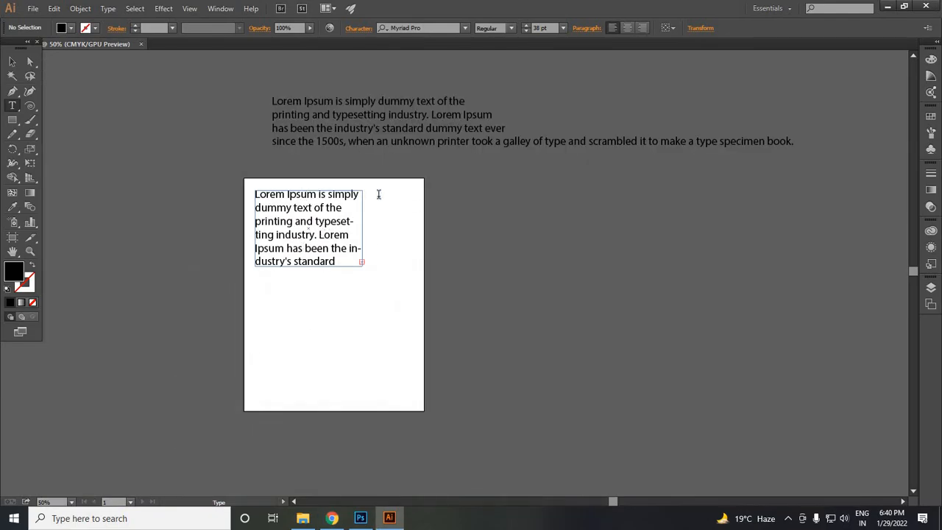
- Select all the text in the area text frame and set its font size to 10 pt
left_click(306, 236)
key("ctrl+a")
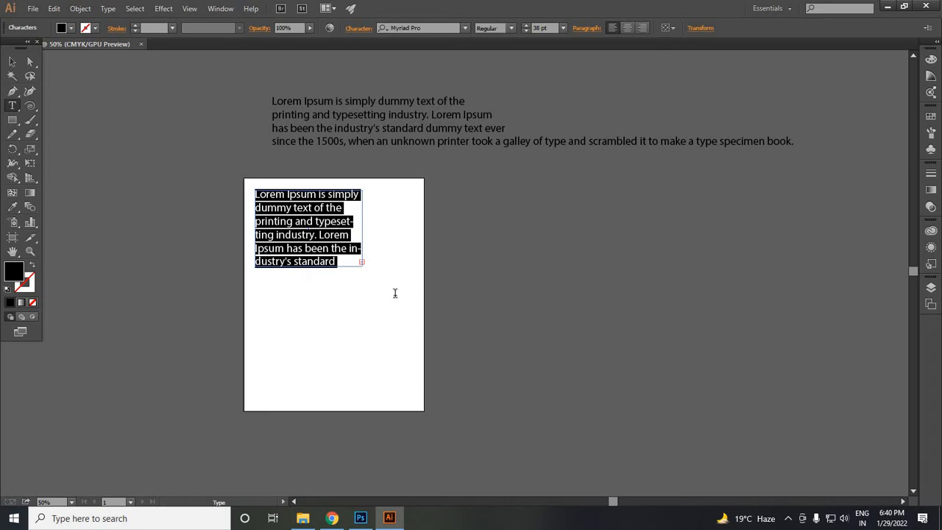
scroll(244, 306, "up", 1)
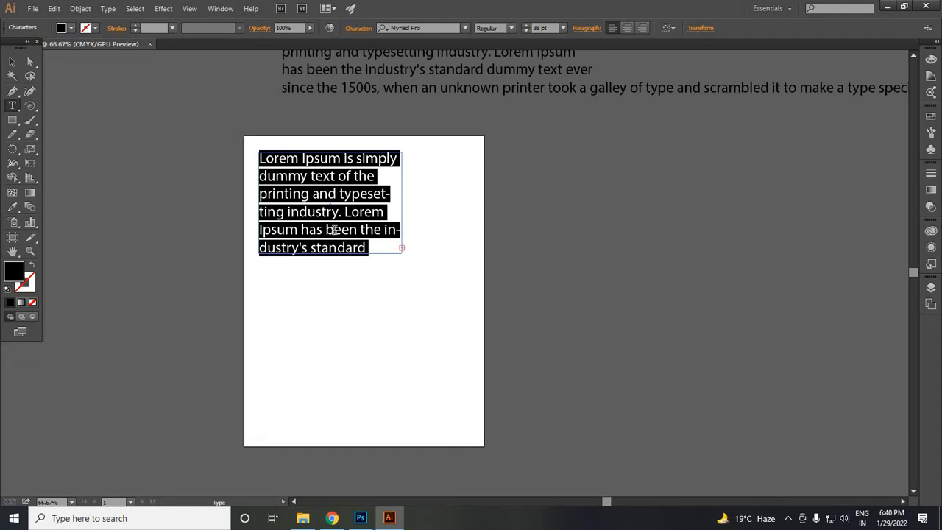
key("Escape")
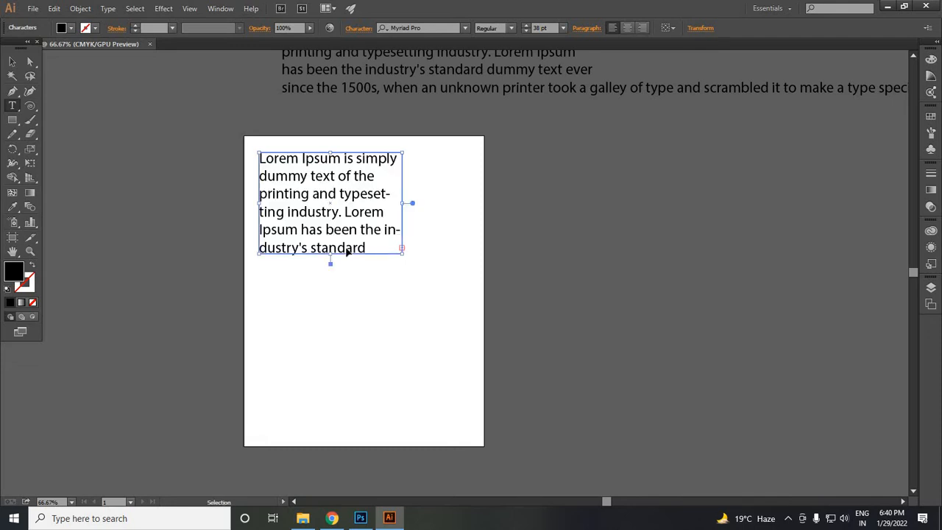
triple_click(345, 251)
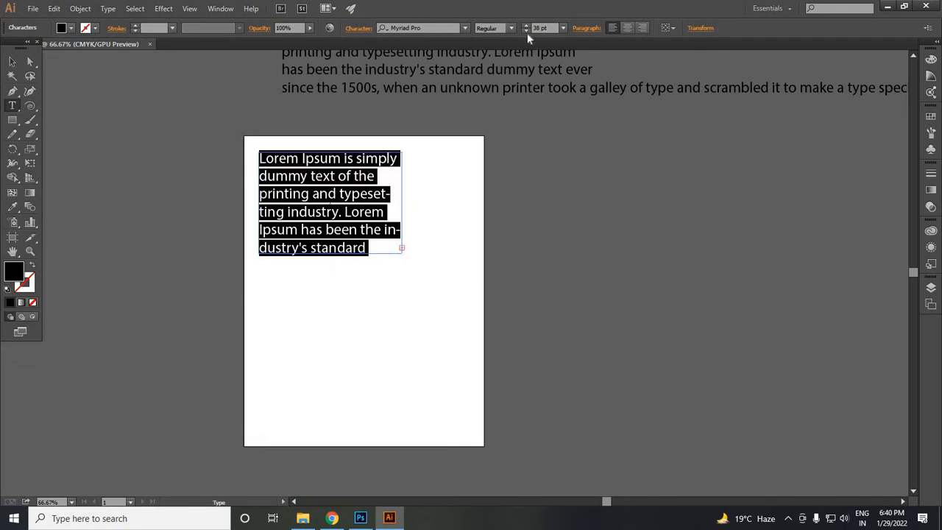
left_click(563, 28)
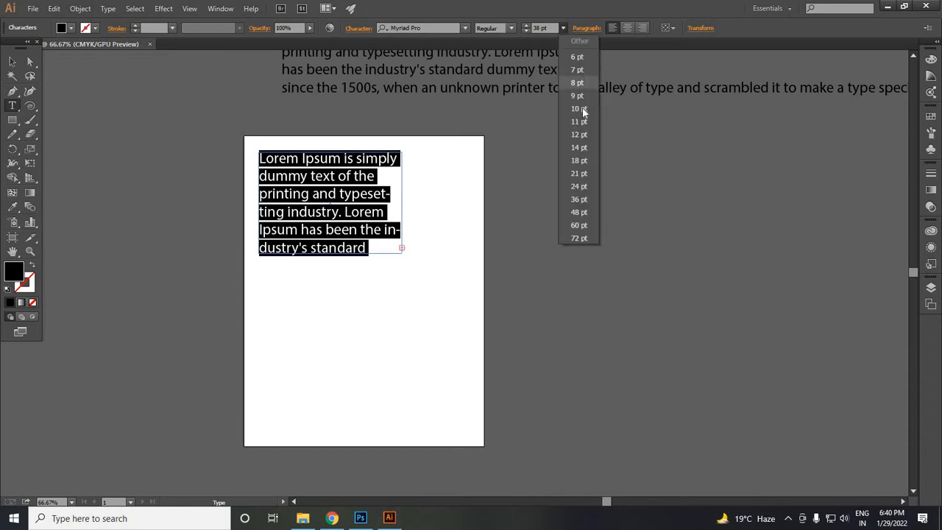
left_click(579, 108)
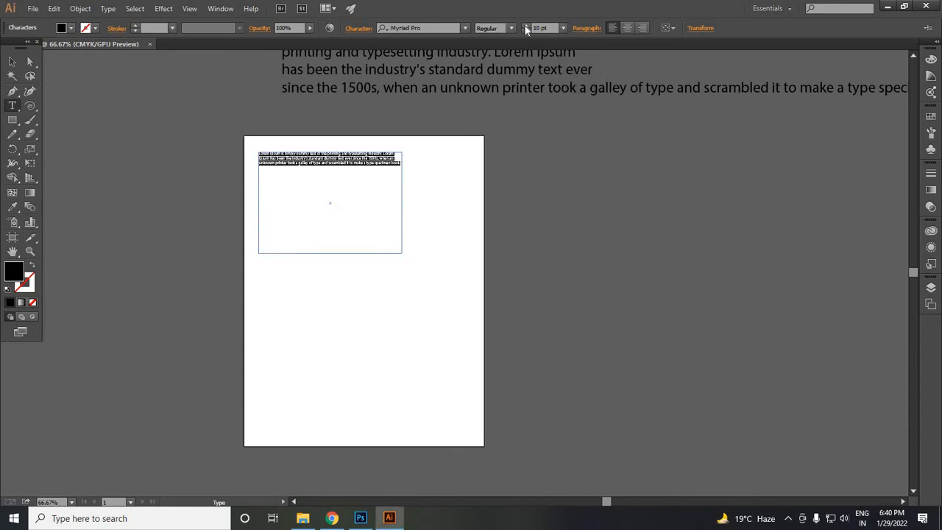
- Increase the selected area text's font size in steps to 26 pt
left_click(527, 26)
left_click(526, 25)
left_click(526, 26)
left_click(526, 27)
left_click(526, 27)
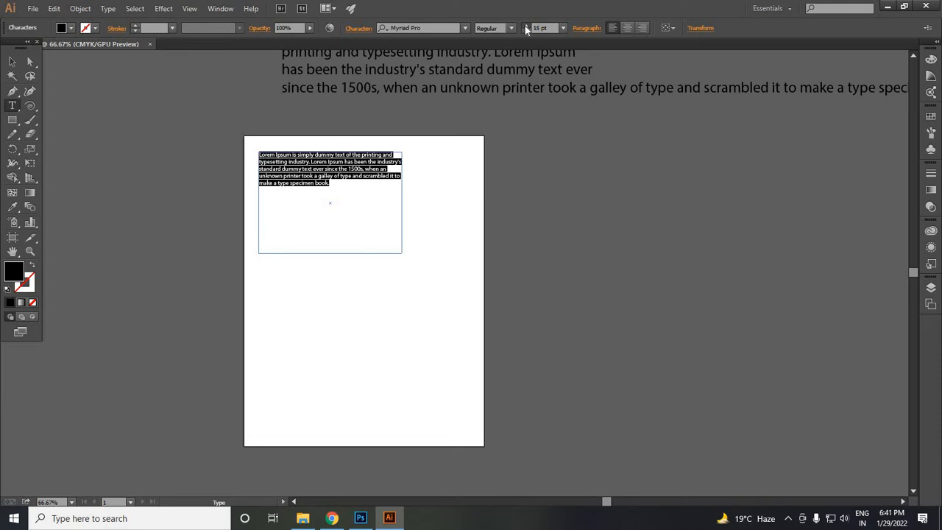
left_click(526, 26)
left_click(526, 27)
left_click(526, 27)
left_click(526, 27)
left_click(526, 26)
left_click(526, 26)
left_click(526, 27)
left_click(527, 26)
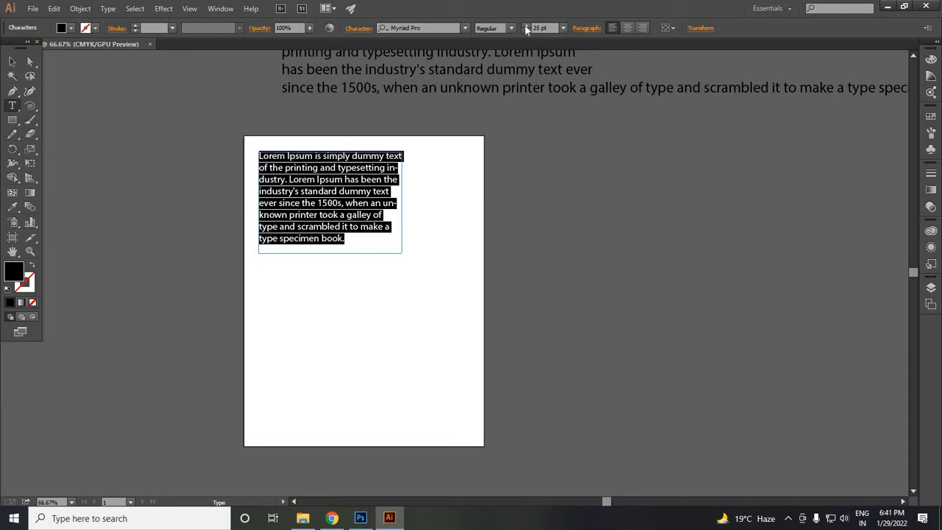
left_click(526, 26)
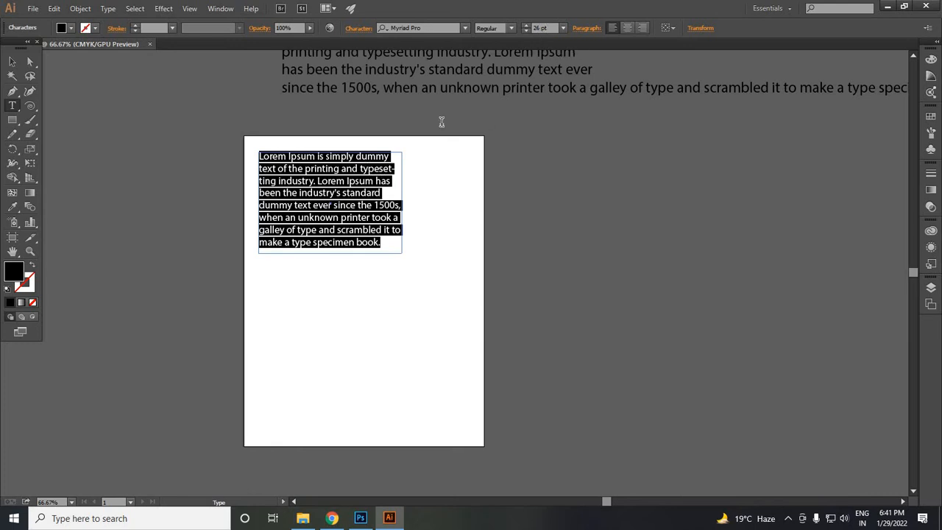
- Insert a line break after "text of the printing and" in the area text
left_click(464, 28)
left_click(465, 28)
left_click(367, 172)
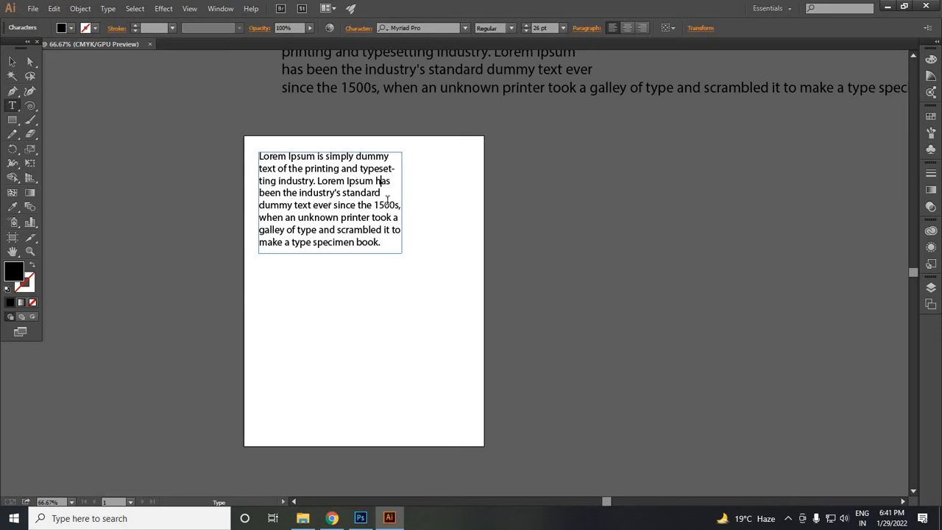
key("Return")
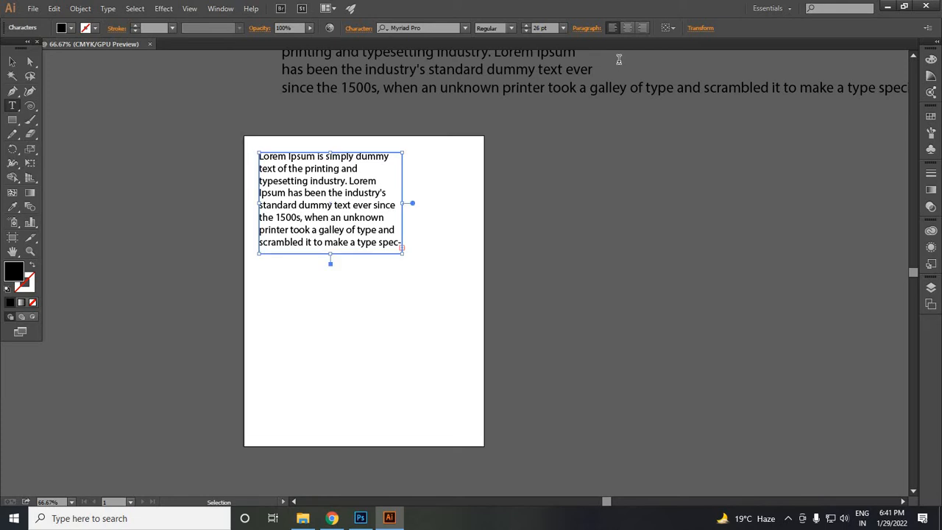
- Reduce the font size of the whole area text to 25 pt
key("ctrl+a")
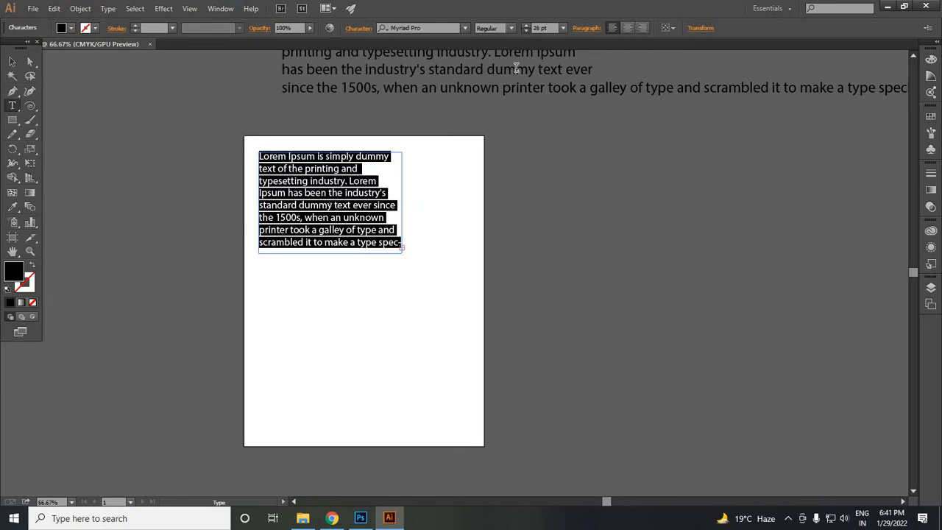
left_click(525, 31)
left_click(381, 212)
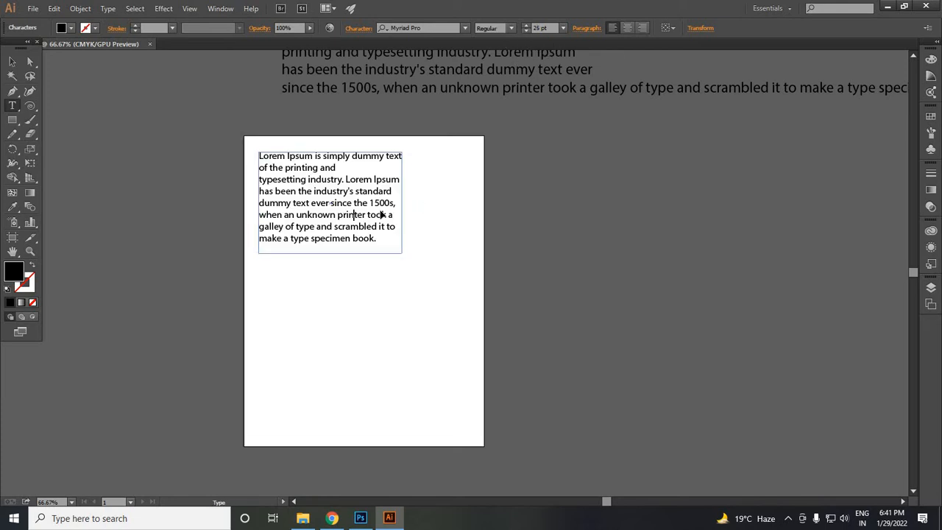
- Raise the font size of the whole area text to 28 pt
key("ctrl+a")
left_click(526, 25)
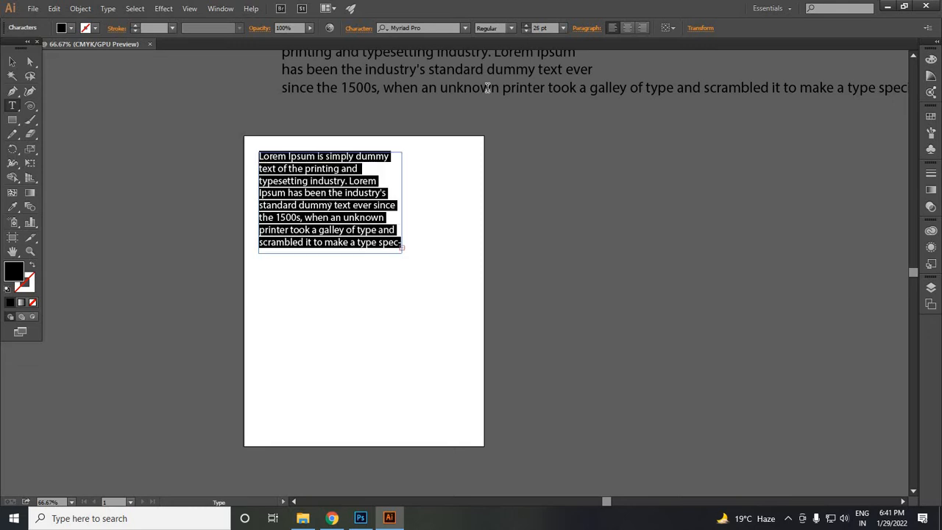
left_click(525, 25)
left_click(525, 25)
left_click(398, 258)
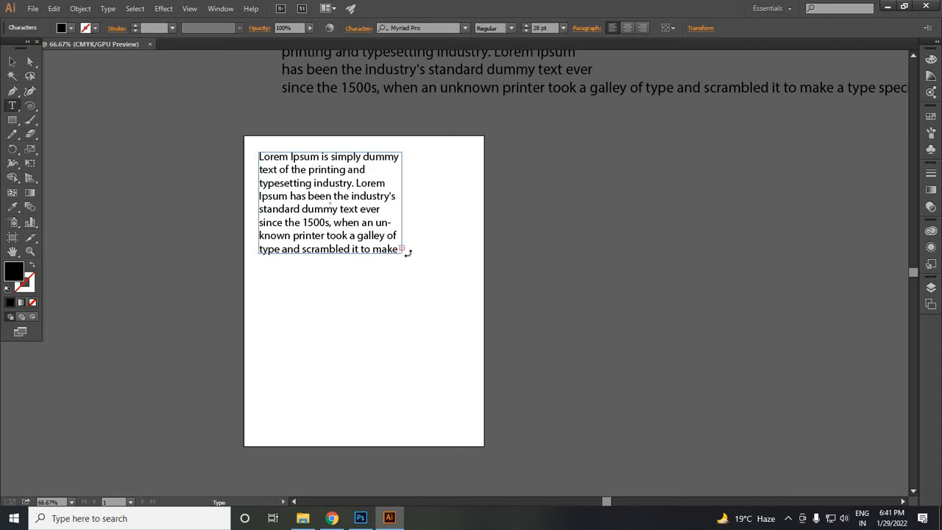
- Extend the area text frame downward with the Selection Tool so the overflowing passage fits, then deselect it
scroll(486, 284, "left", 2)
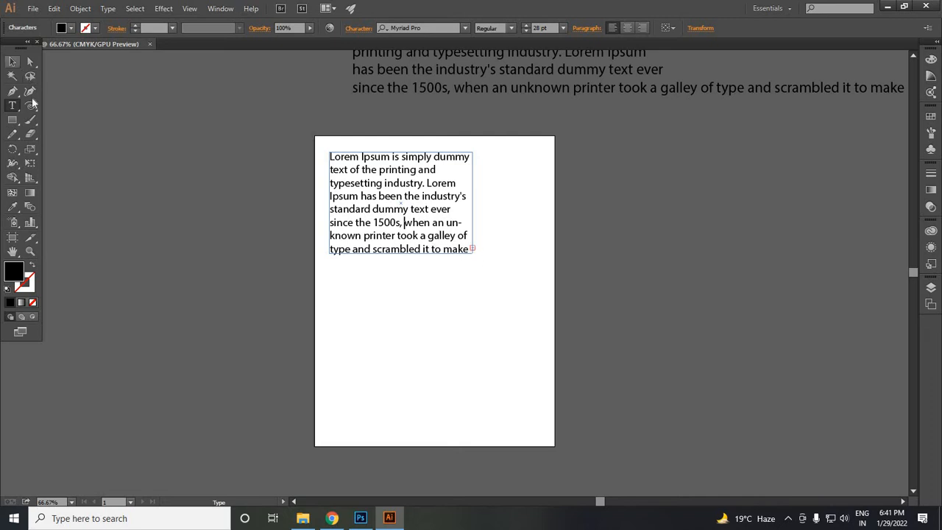
left_click(14, 67)
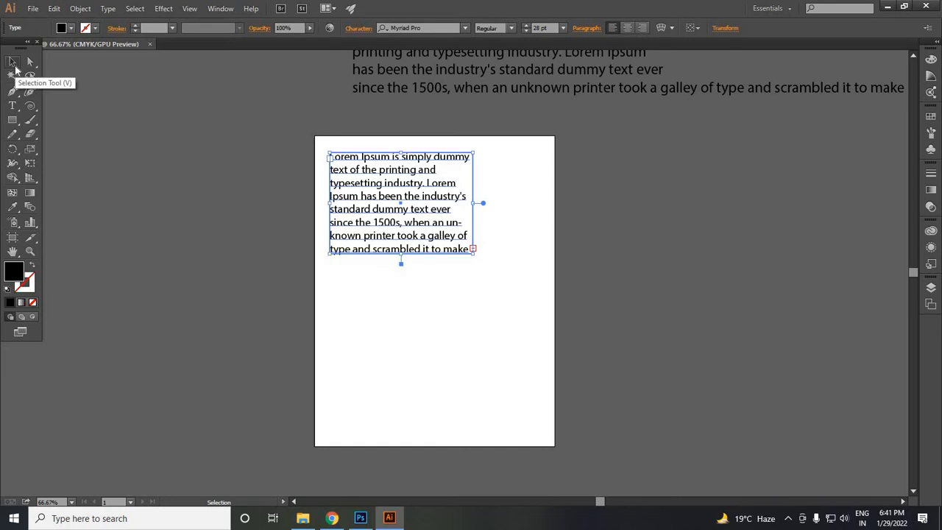
left_click_drag(397, 287, 395, 321)
left_click(506, 323)
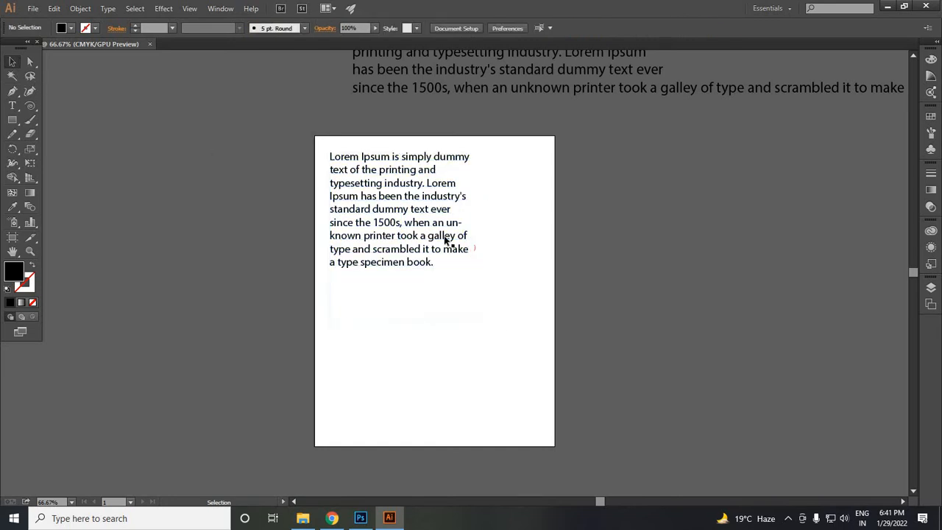
- Reselect the area text frame and narrow it by moving its right edge inward
left_click(475, 253)
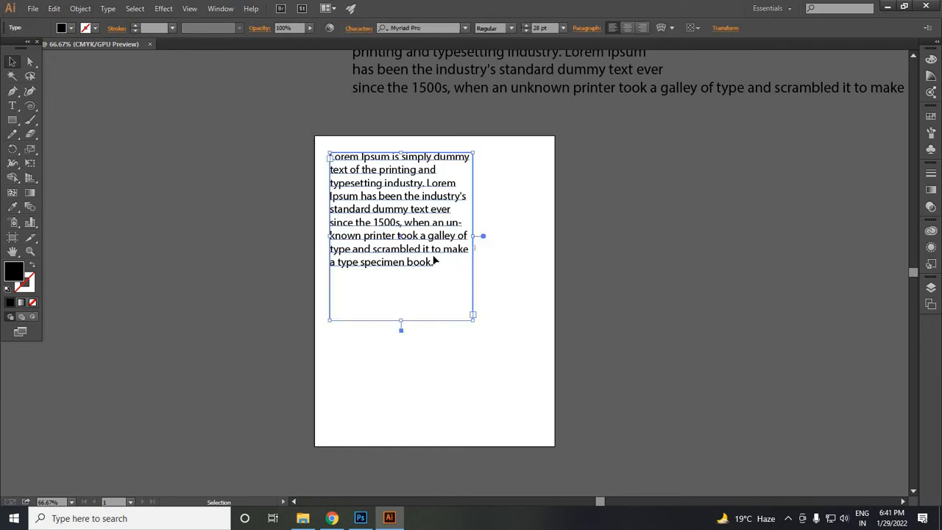
left_click(389, 205)
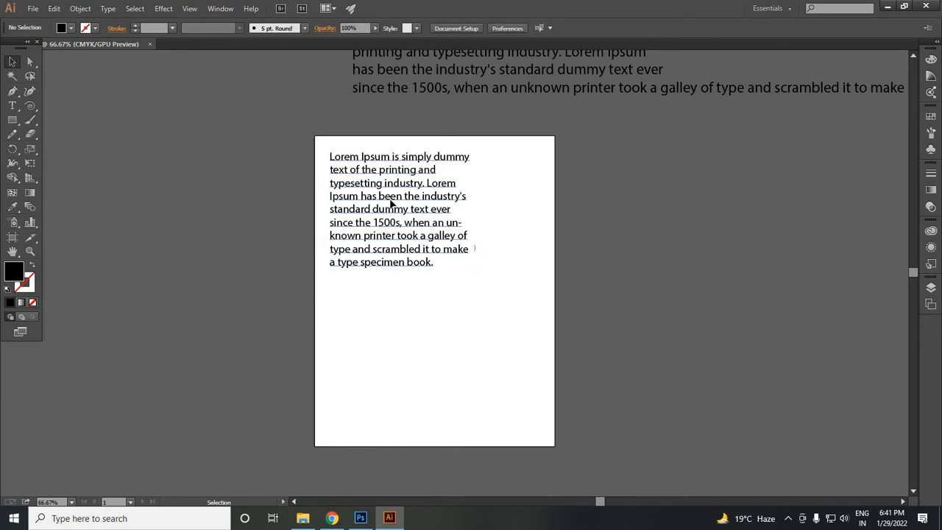
left_click(409, 181)
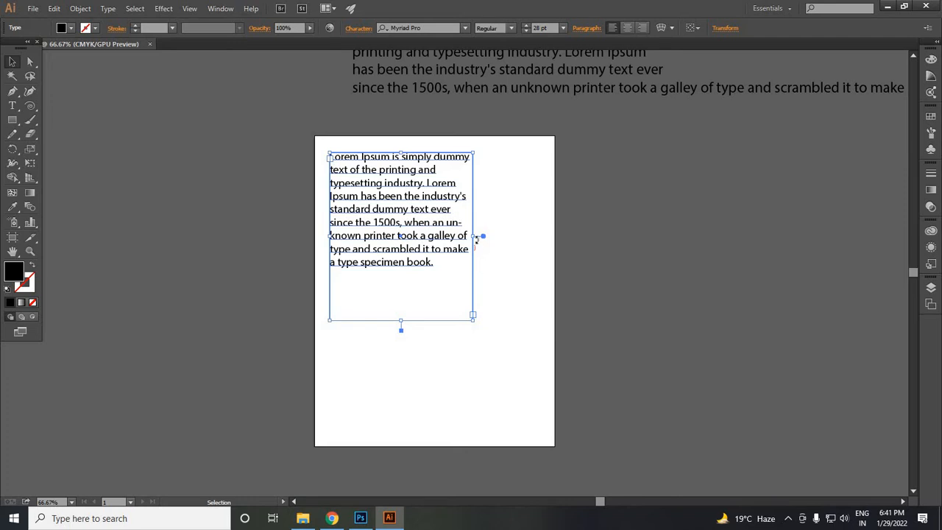
left_click_drag(465, 237, 442, 240)
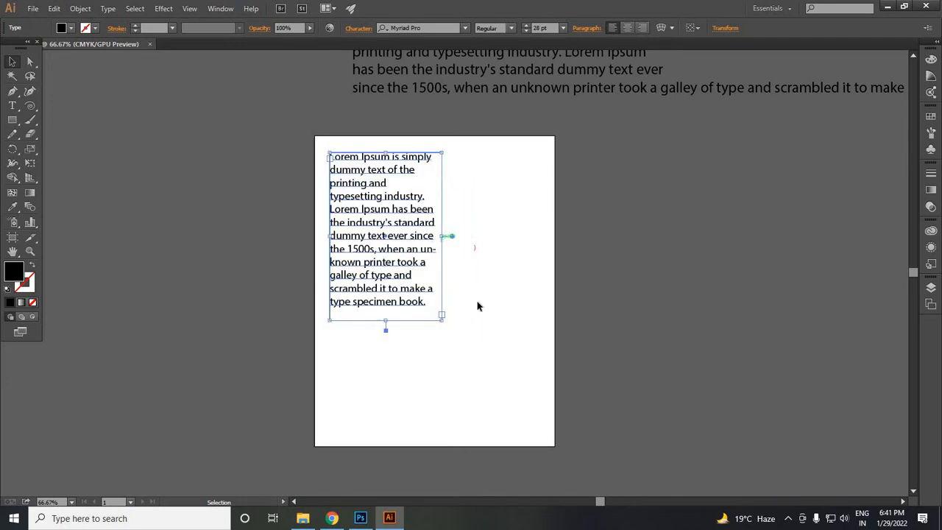
- Shorten the area text frame to four lines' height and widen it almost to the page's right edge
left_click(387, 242)
left_click(382, 313)
left_click_drag(393, 219, 393, 210)
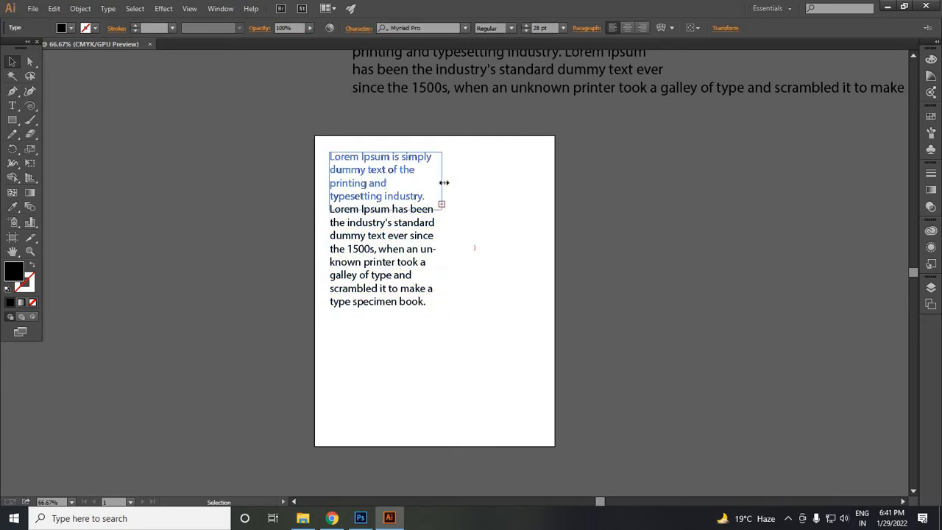
left_click_drag(546, 184, 545, 184)
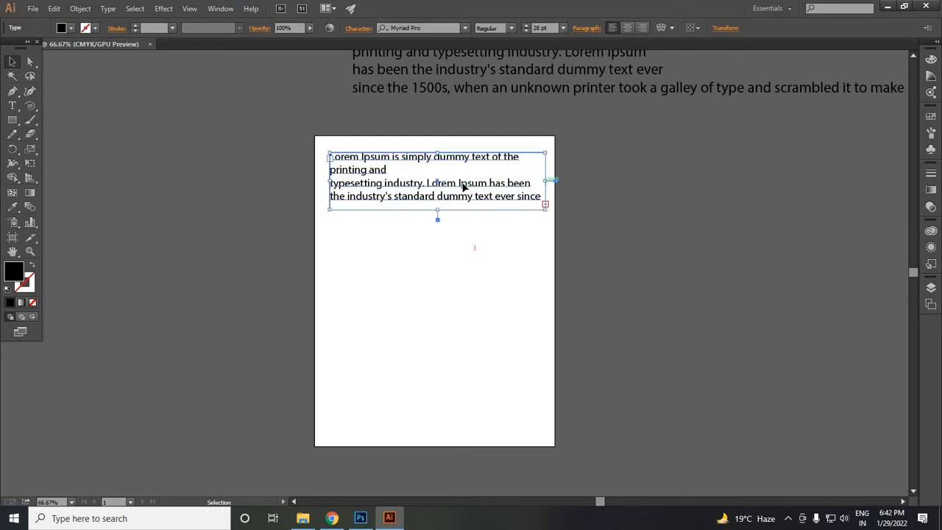
- Select all the text in the widened frame and reduce its font size to 23 pt so the full passage fits
key("t")
left_click(476, 198)
key("ctrl+a")
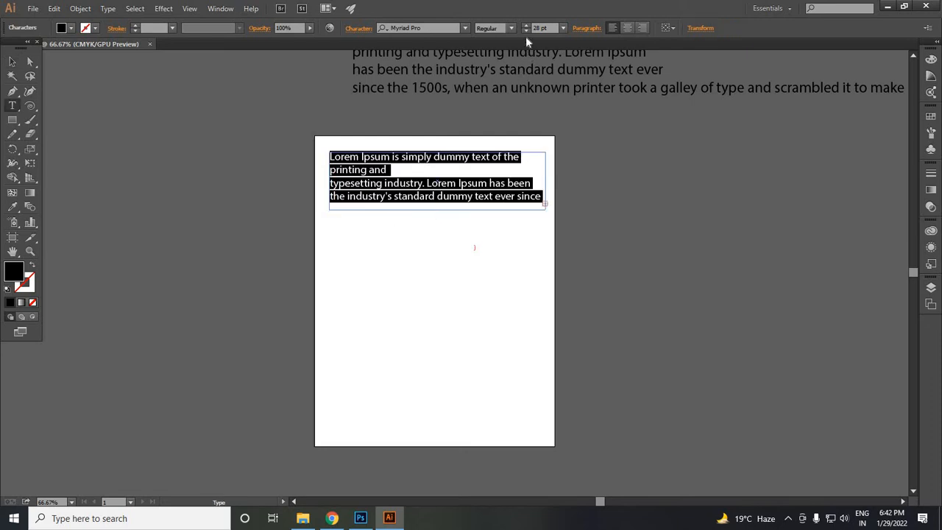
left_click(526, 31)
left_click(525, 31)
left_click(525, 31)
left_click(526, 31)
left_click(525, 31)
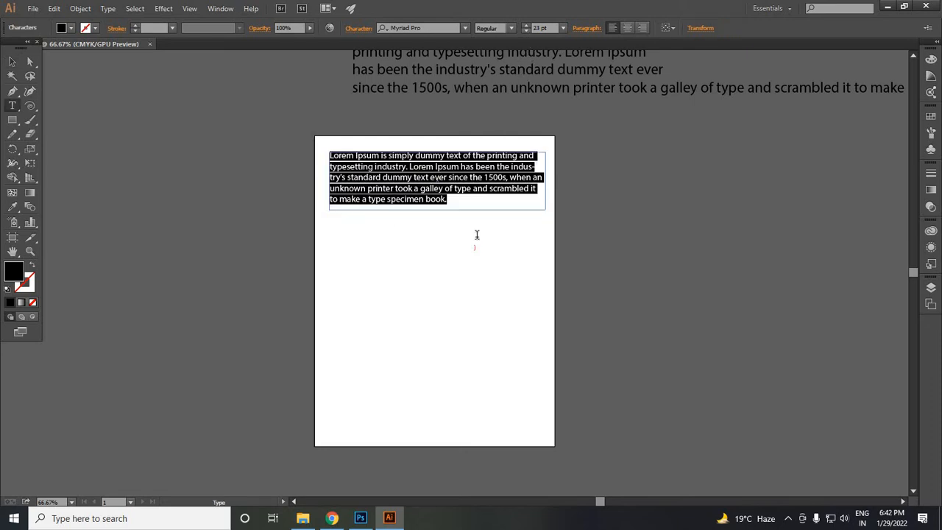
left_click(484, 219)
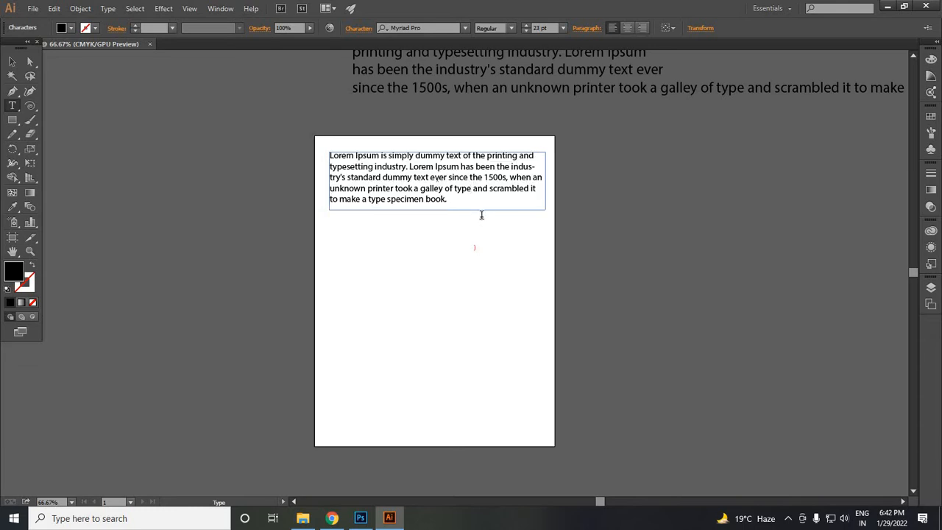
left_click(477, 192)
- Draw an empty rectangular area text frame across the middle of the page with the Type Tool and deselect it
left_click(12, 105)
left_click_drag(353, 260, 551, 350)
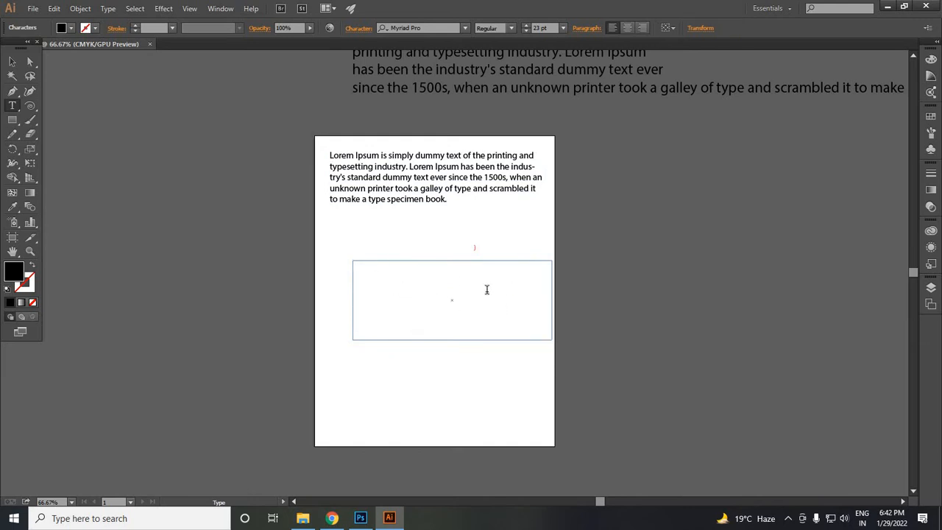
left_click(14, 61)
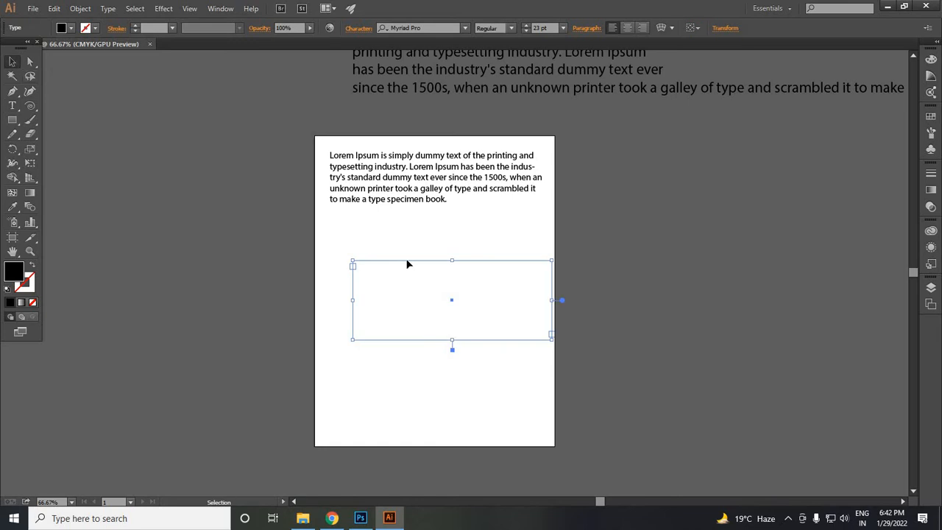
left_click(402, 273)
- Start a point text below the paragraph, then switch to Chrome and copy the "Lorem Ipsum" heading from lipsum.com
left_click(13, 105)
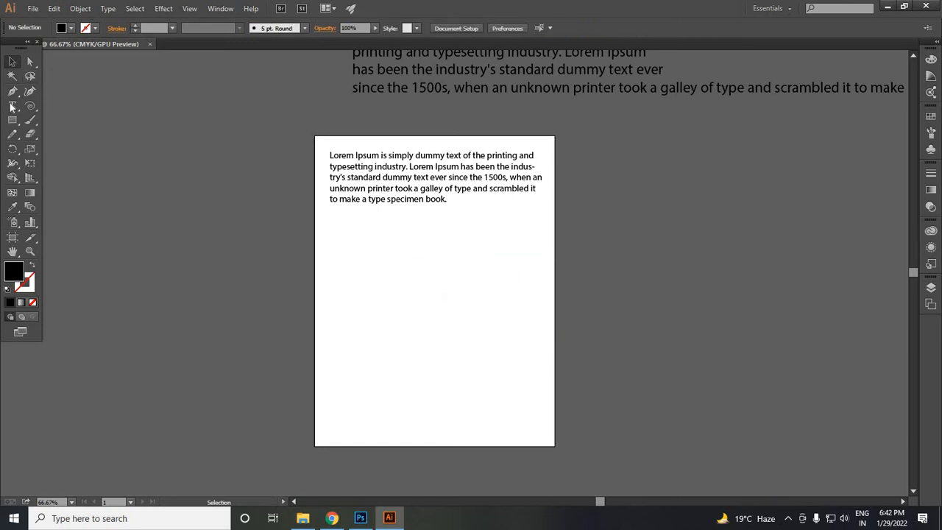
left_click(383, 301)
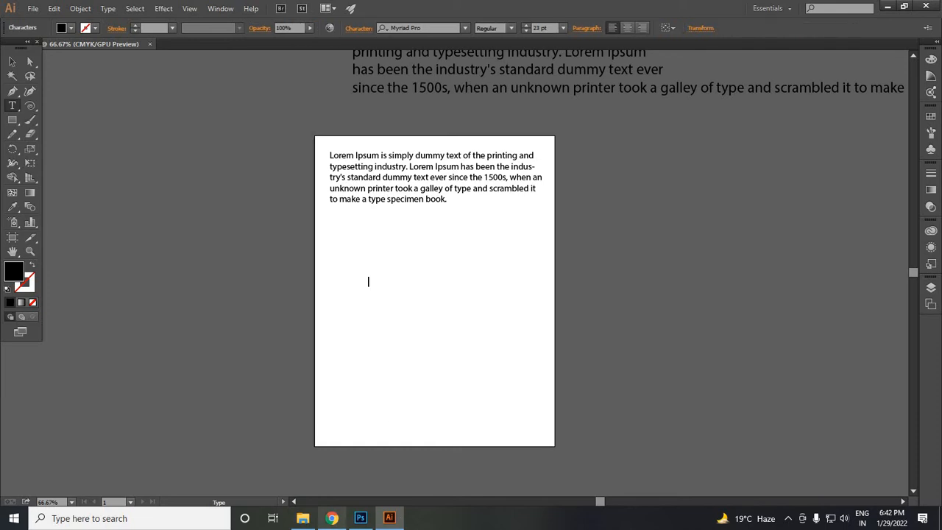
left_click(332, 518)
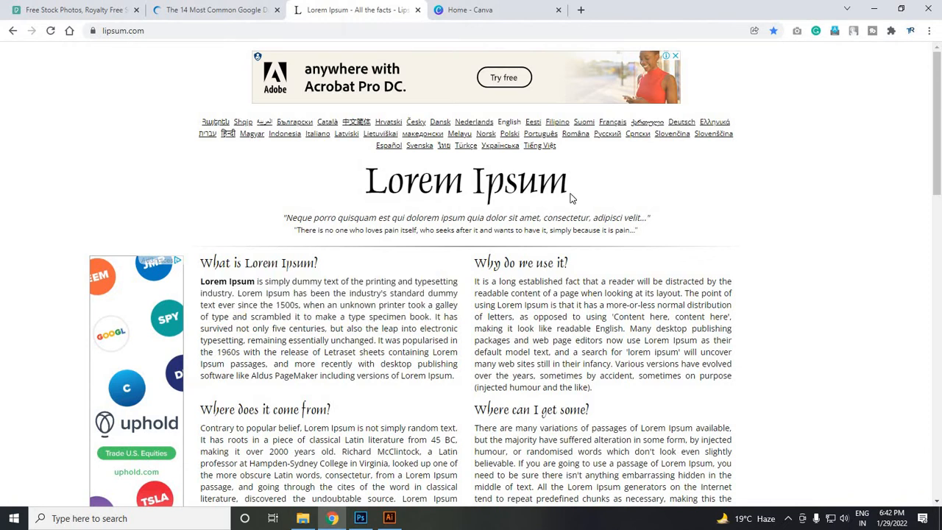
triple_click(571, 197)
key("ctrl+c")
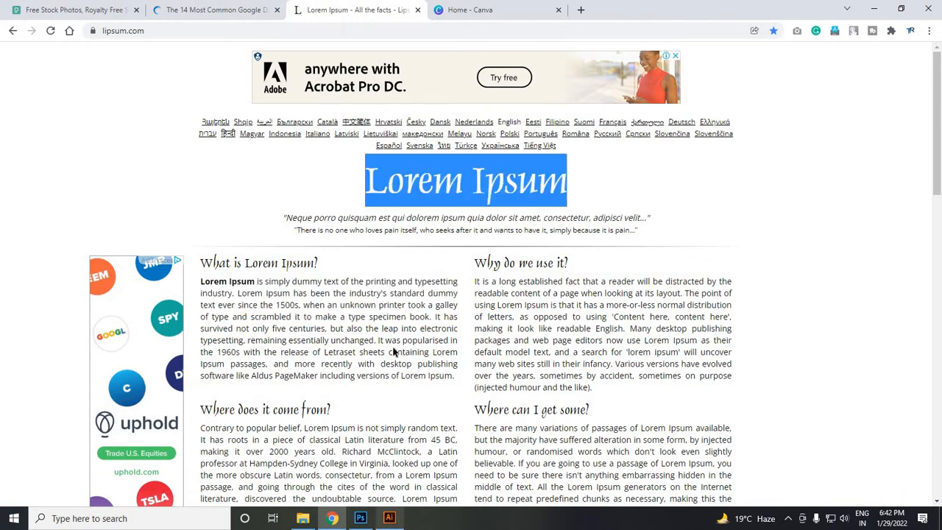
- Switch to Illustrator, paste "Lorem Ipsum" into the point text on the page and enlarge it to 57 pt
left_click(390, 518)
key("ctrl+v")
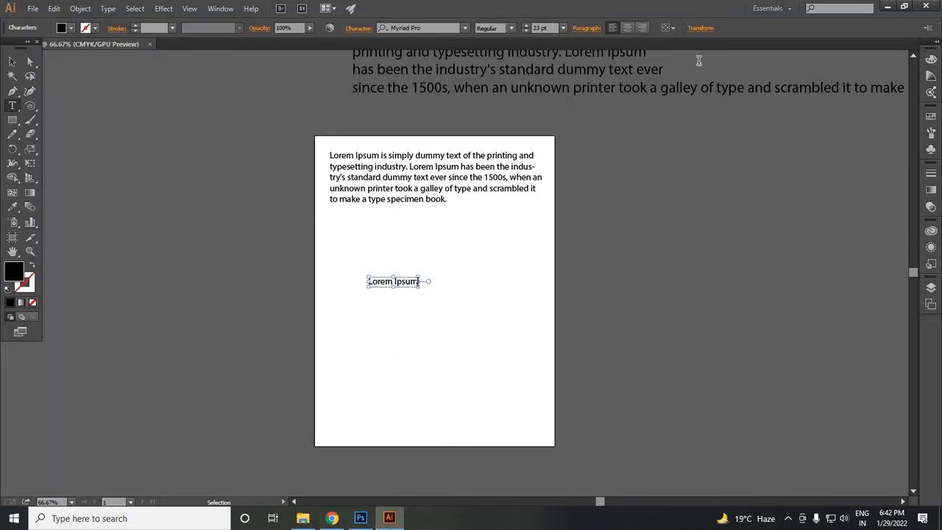
key("ctrl+a")
left_click(525, 26)
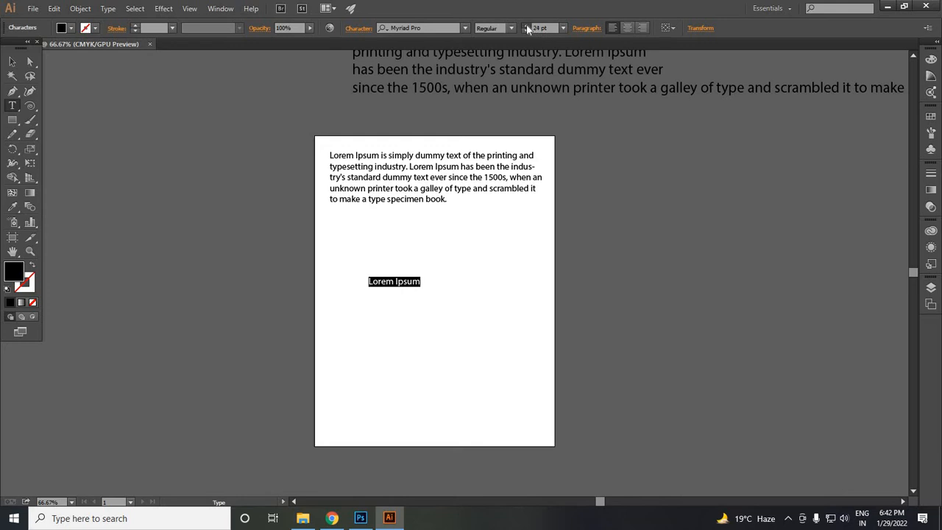
left_click(525, 26)
left_click(525, 26)
left_click(525, 26)
left_click(526, 27)
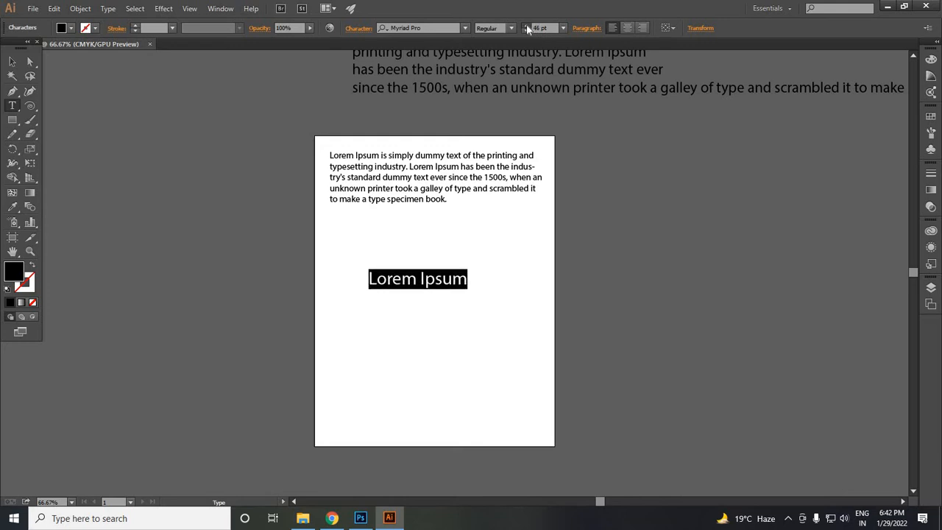
key("Escape")
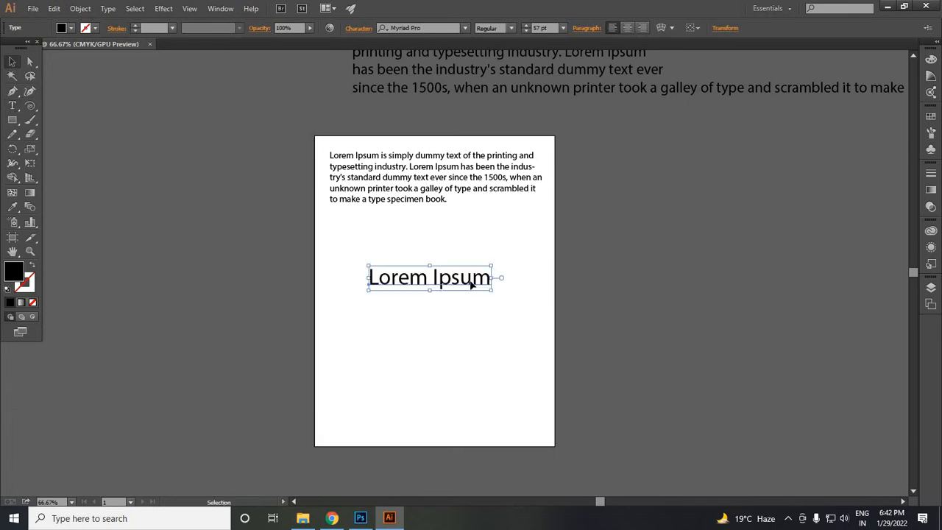
- Arrange the enlarged heading directly above the paragraph in the middle of the page, leaving a small gap, and deselect
left_click_drag(476, 275, 474, 407)
left_click(497, 383)
left_click_drag(426, 168, 427, 304)
left_click(451, 386)
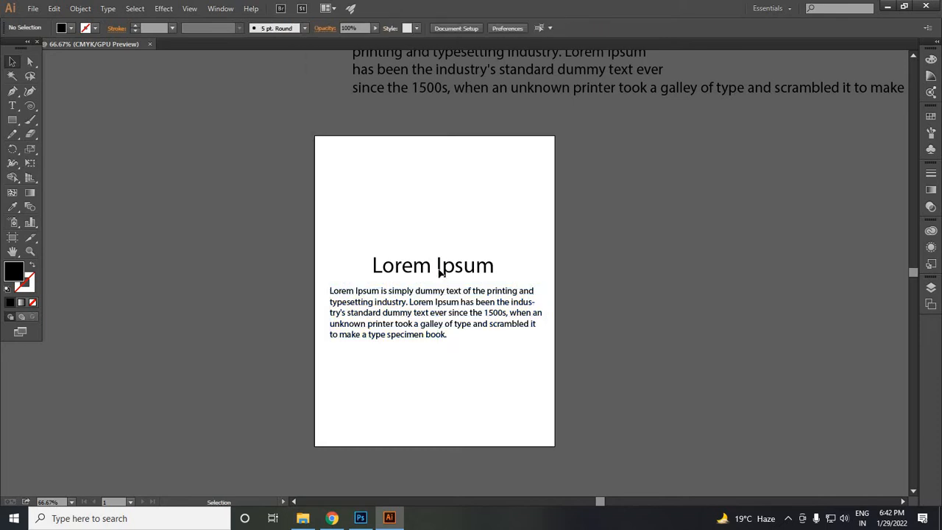
left_click_drag(440, 269, 441, 277)
left_click_drag(456, 366, 445, 383)
left_click(445, 380)
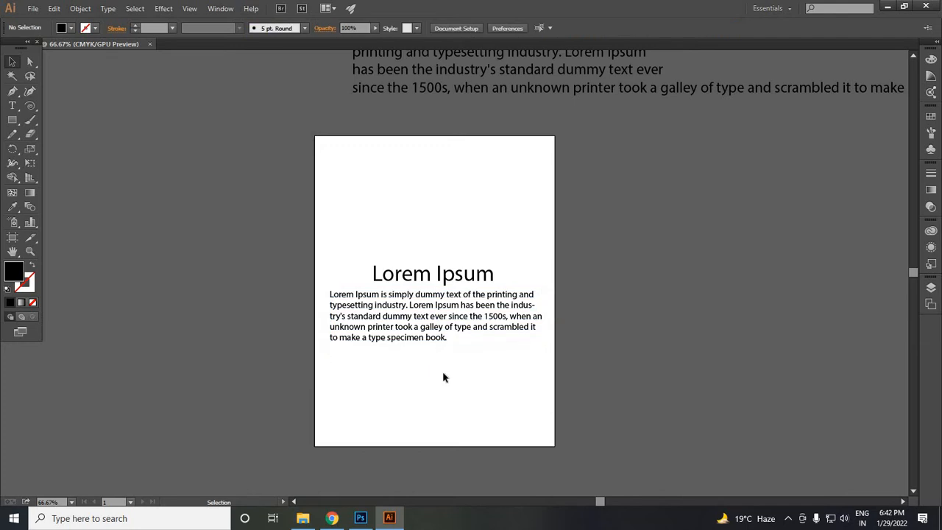
- Select the "Lorem Ipsum" heading, open the Character panel and move it farther away from the page
mouse_move(440, 280)
left_mouse_down()
mouse_move(440, 248)
mouse_move(441, 280)
left_mouse_up()
left_click_drag(498, 273, 498, 273)
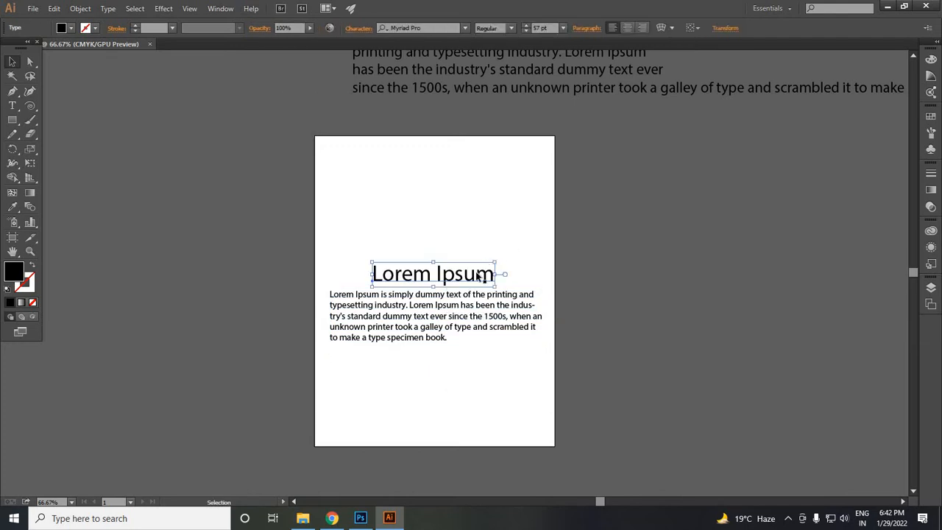
left_click(466, 29)
left_click(353, 28)
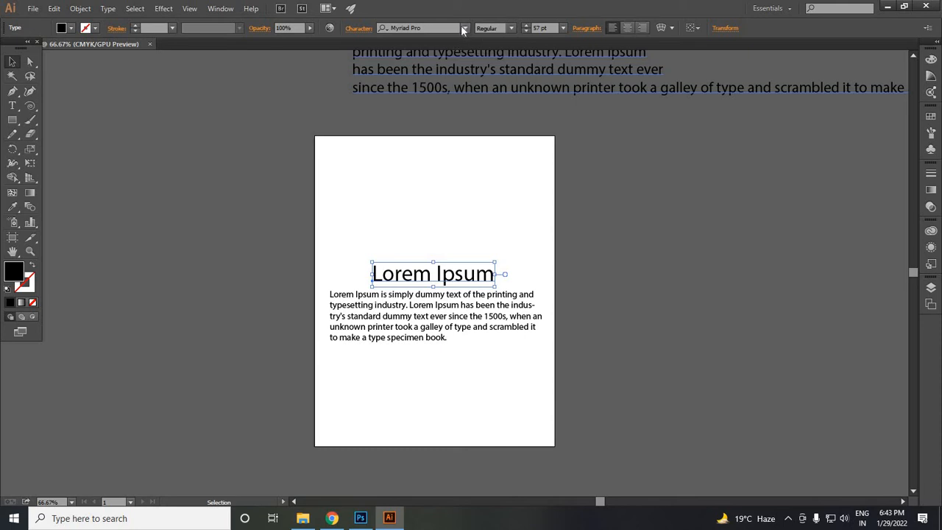
left_click(221, 9)
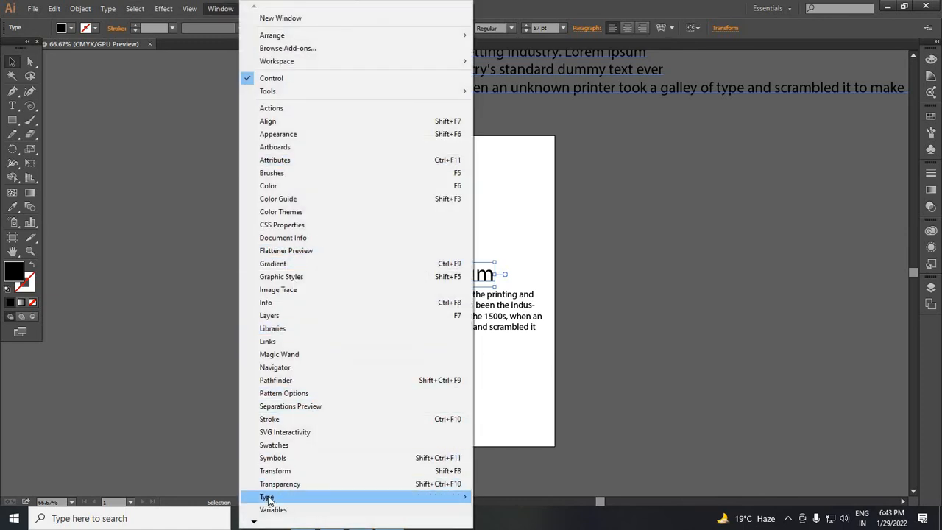
mouse_move(268, 497)
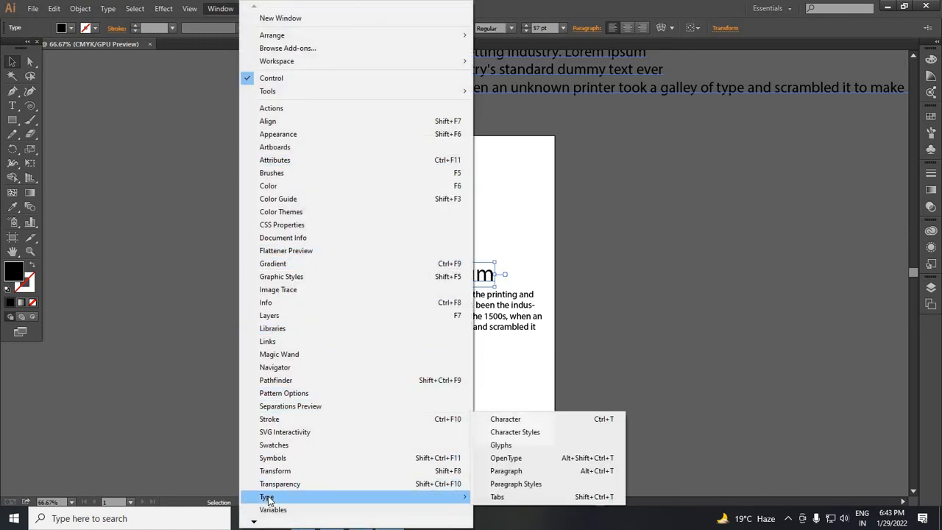
left_click(506, 421)
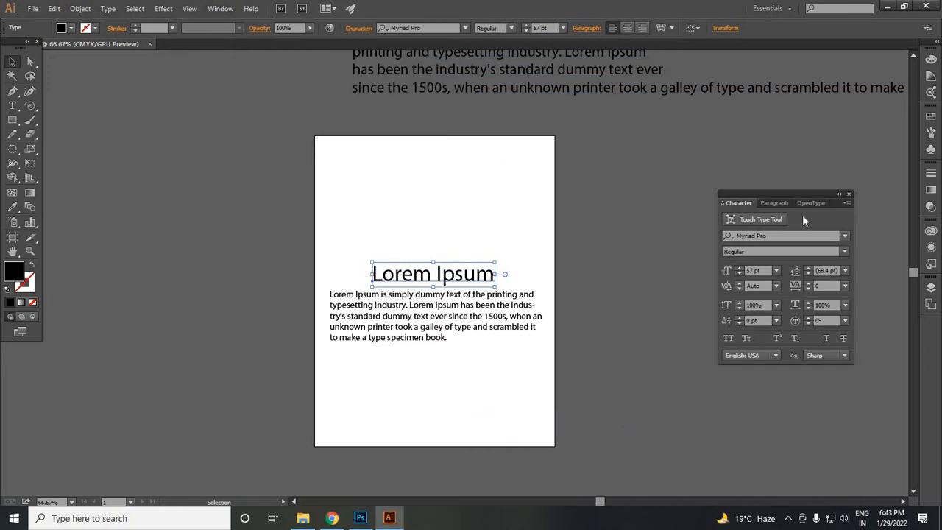
left_click_drag(821, 219, 873, 228)
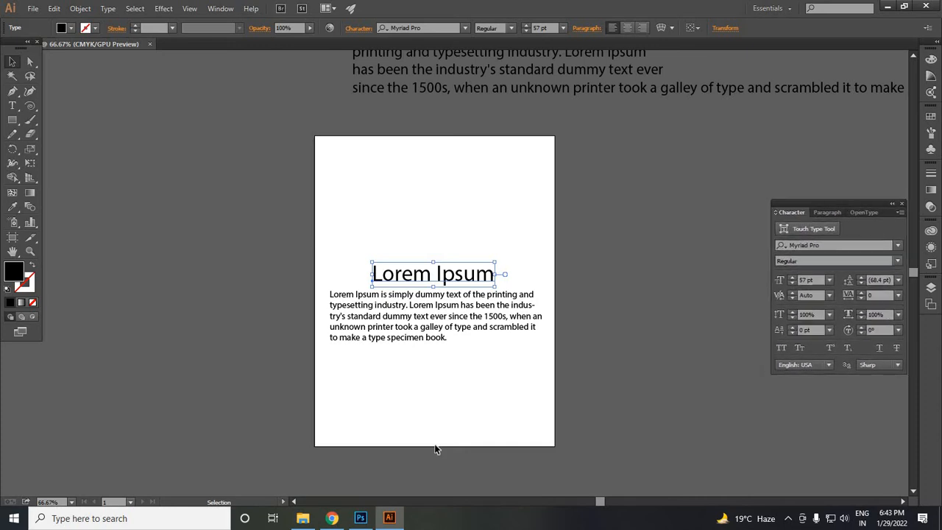
- Hide the additional options of the Character panel and show them again
left_click(900, 215)
left_click(886, 227)
left_click(898, 214)
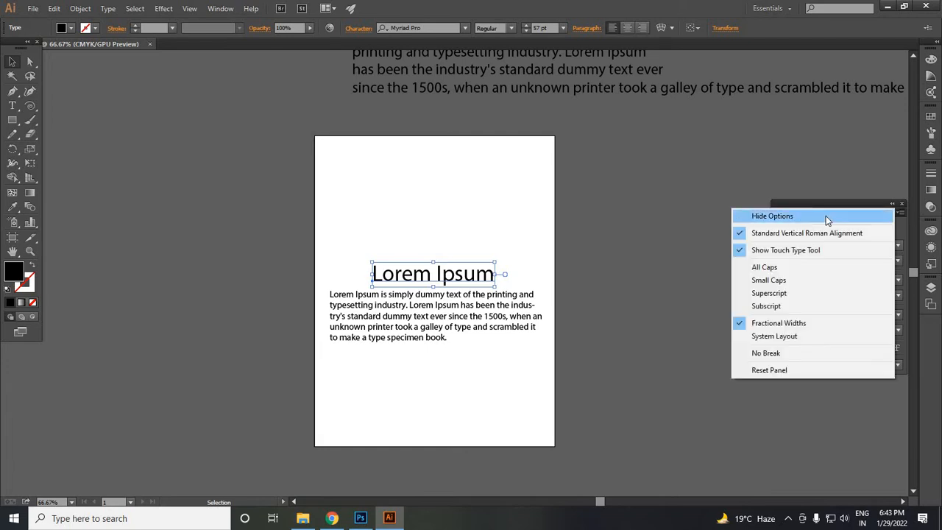
left_click(876, 217)
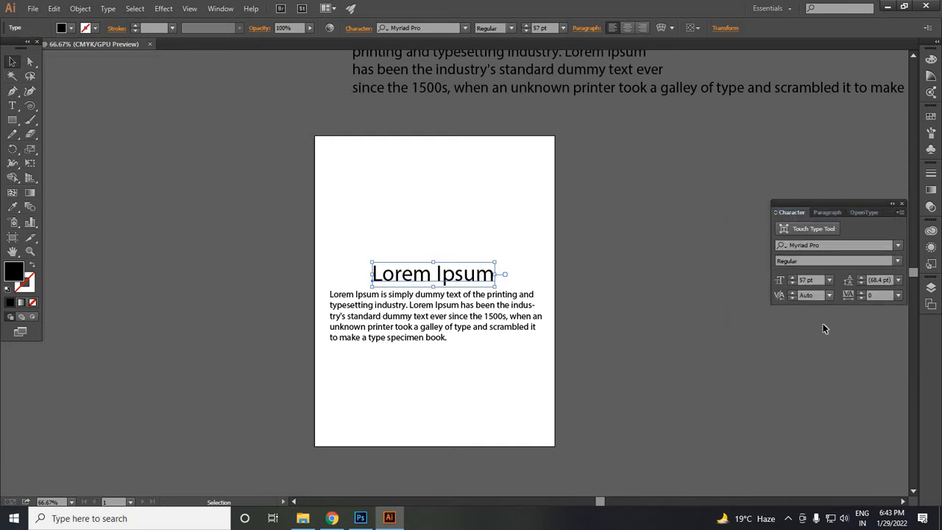
left_click(899, 213)
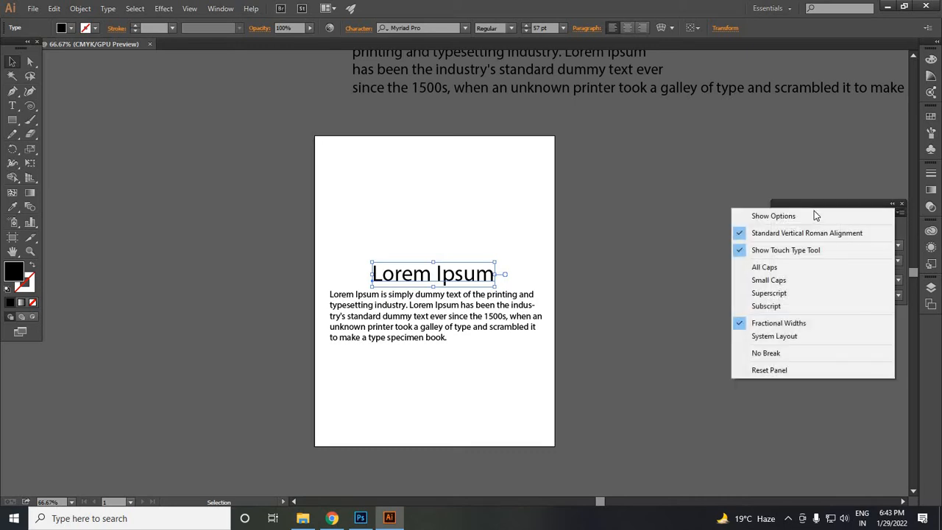
left_click(777, 217)
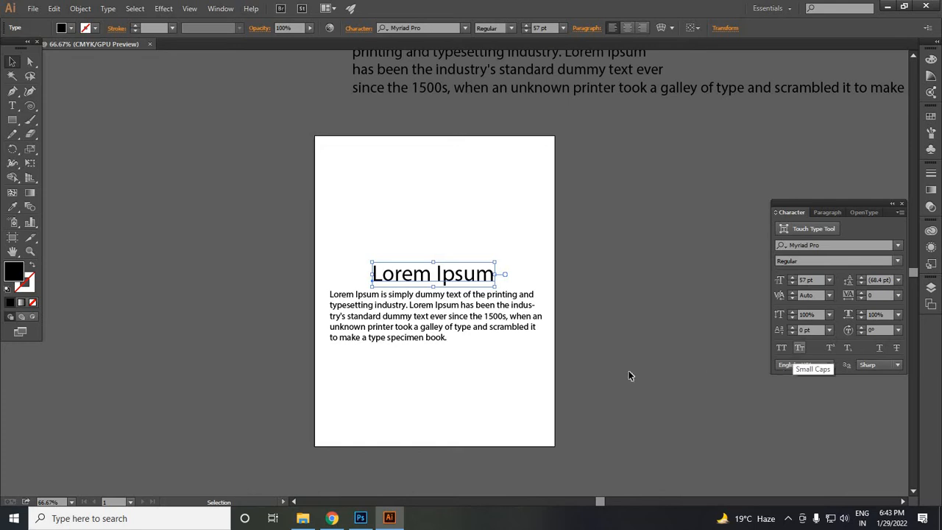
- Try the fonts Nirmala UI, Ravie and Viner Hand ITC on the selected heading
left_click(898, 246)
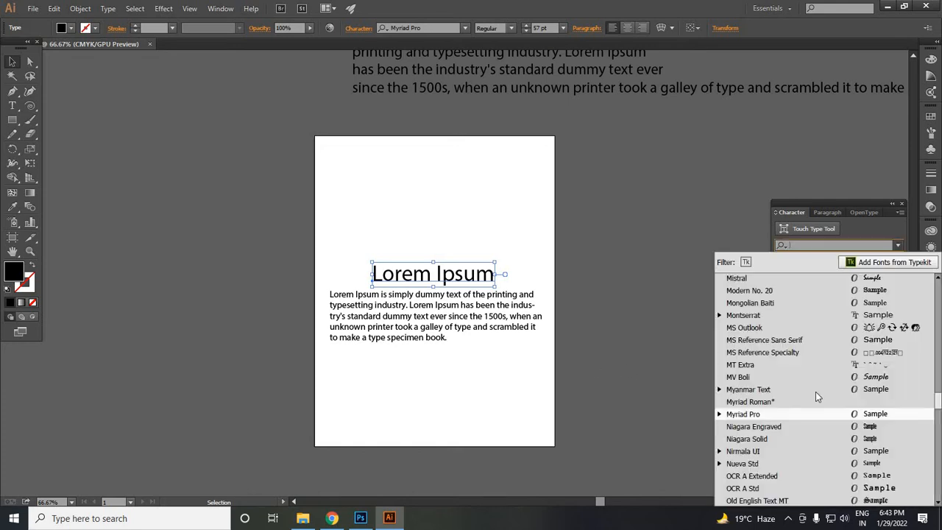
left_click(859, 340)
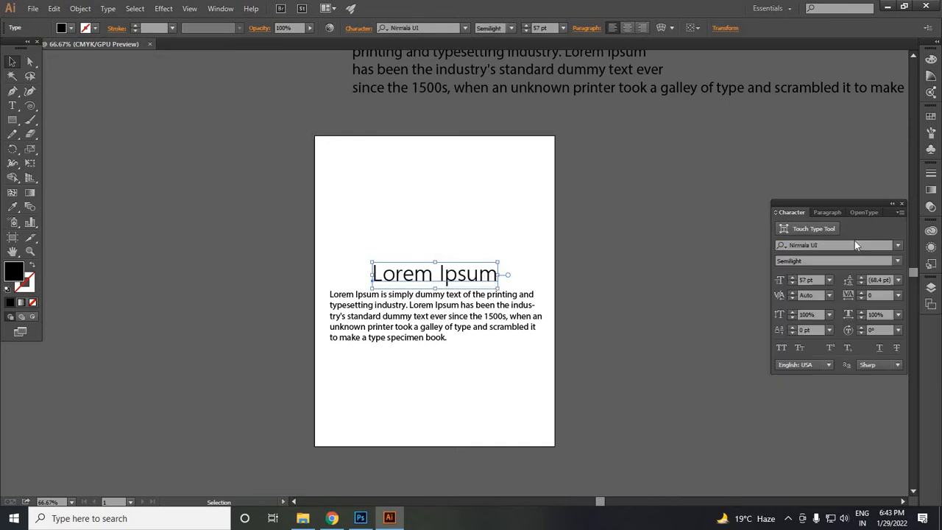
left_click(898, 245)
scroll(809, 396, "down", 6)
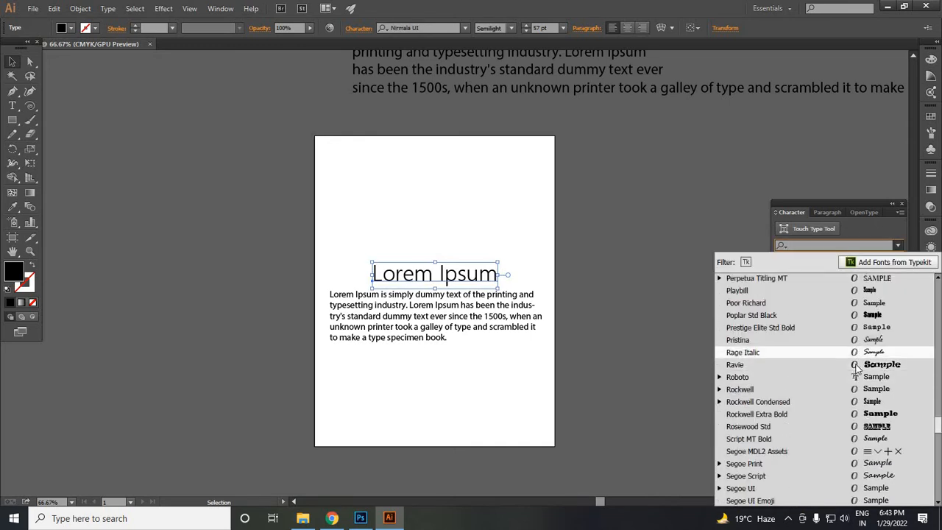
left_click(853, 364)
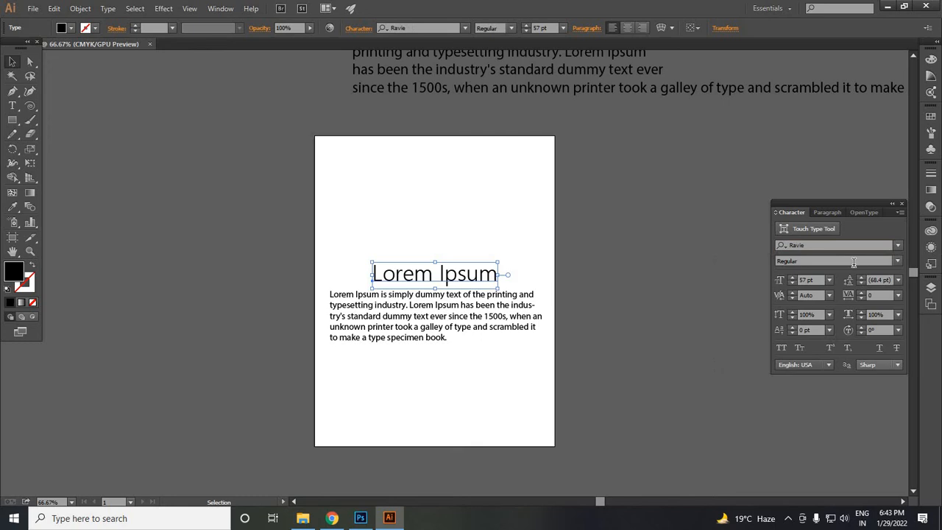
left_click(898, 245)
scroll(874, 401, "down", 3)
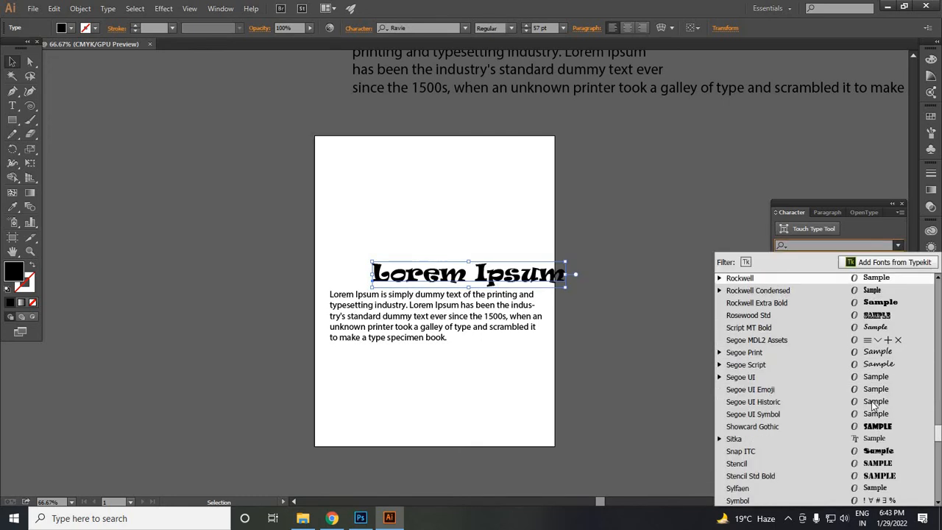
scroll(873, 404, "down", 4)
left_click(874, 389)
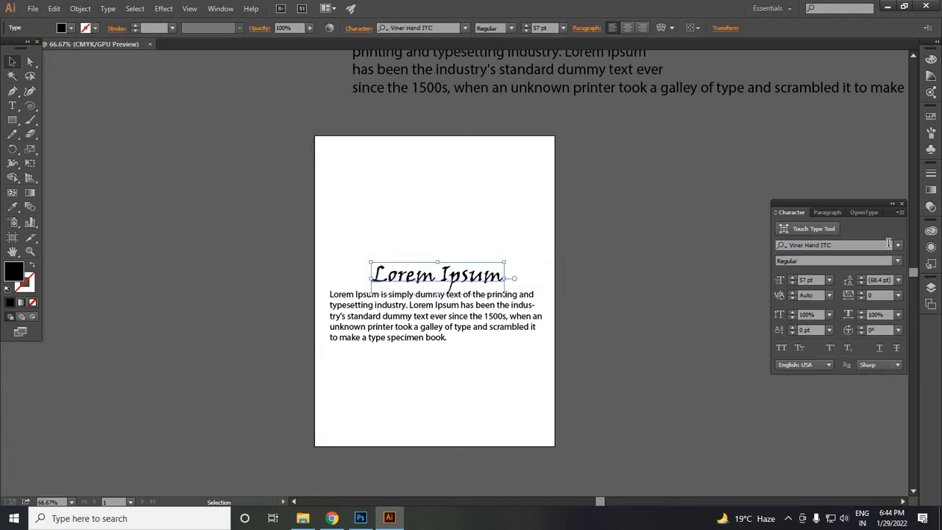
- Try the fonts Wide Latin, Segoe Script and Showcard Gothic on the selected heading
left_click(898, 245)
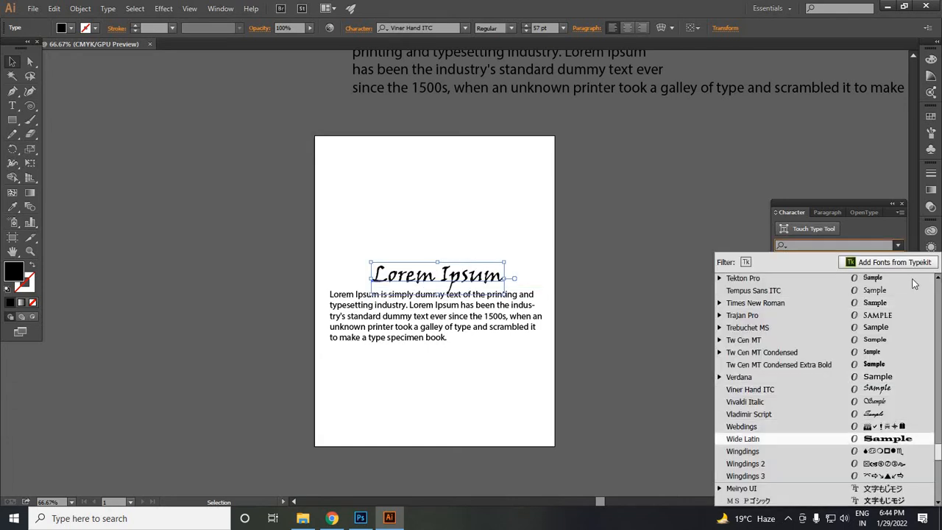
left_click(898, 245)
scroll(902, 329, "up", 5)
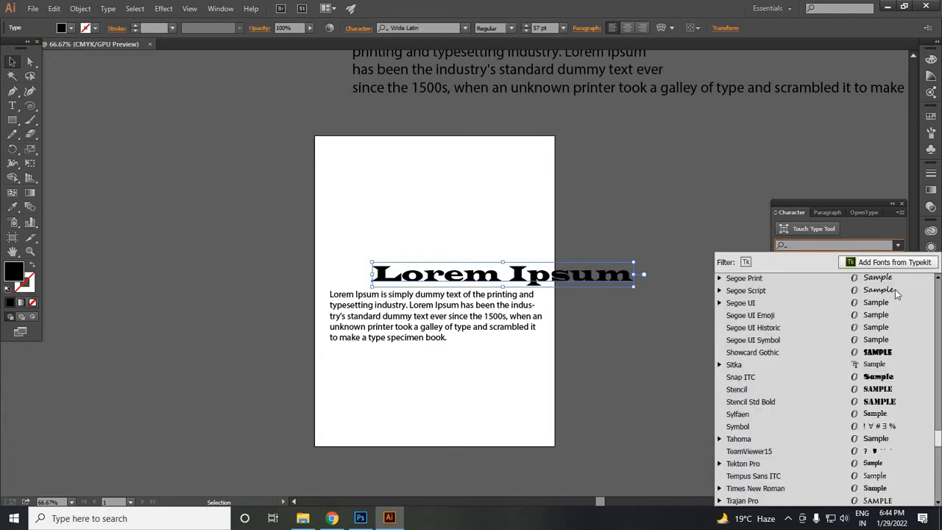
left_click(891, 291)
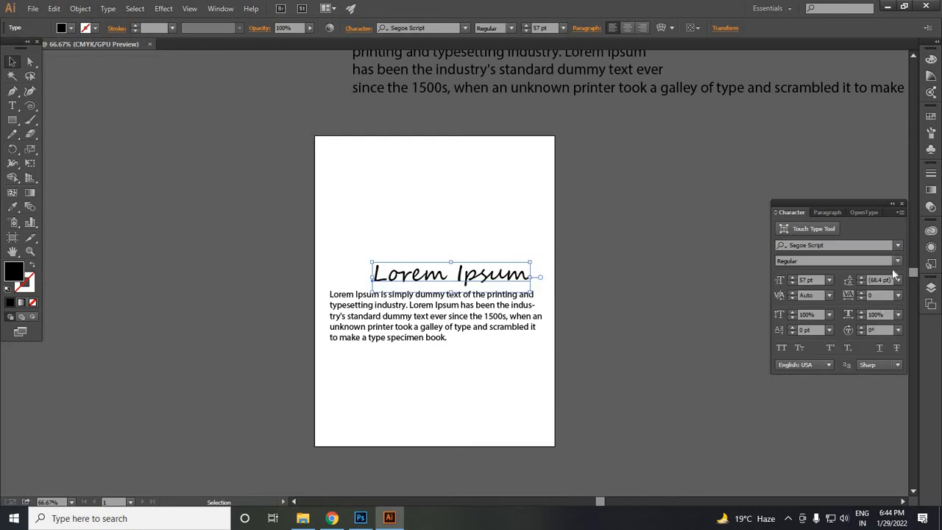
left_click(898, 245)
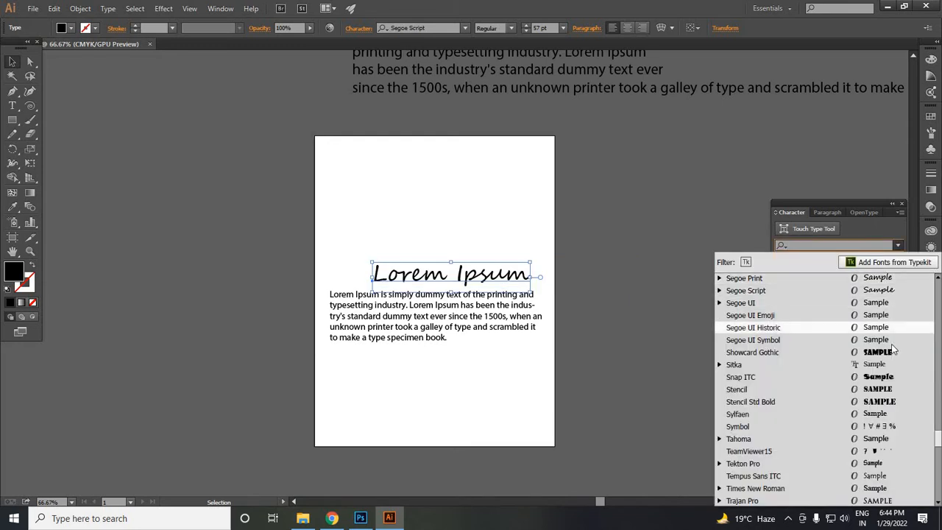
left_click(894, 352)
- Set the heading's font to Stencil and nudge the heading slightly left to centre it over the paragraph
left_click(897, 245)
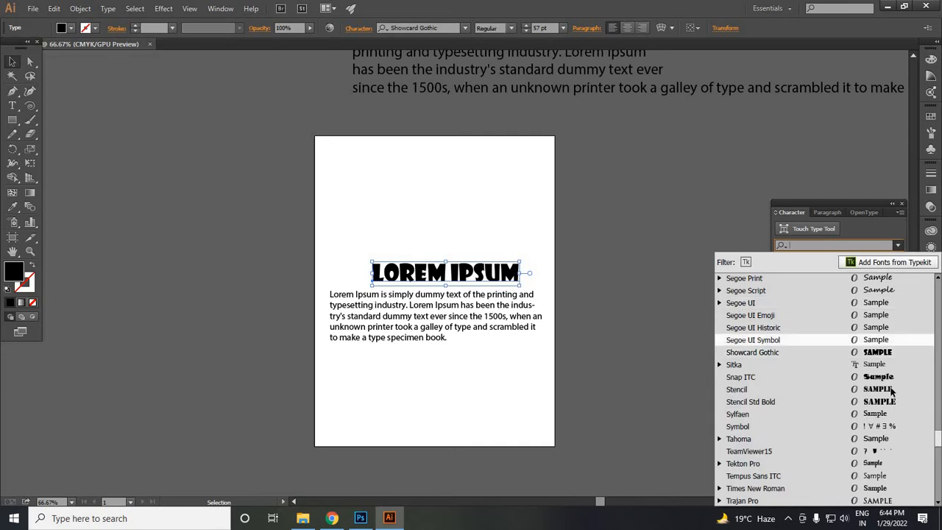
left_click(887, 388)
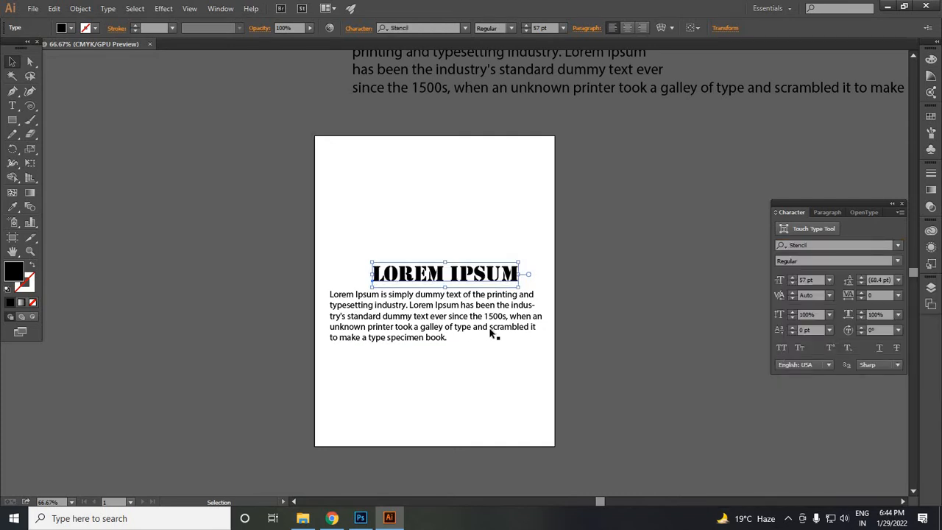
left_click_drag(477, 271, 472, 271)
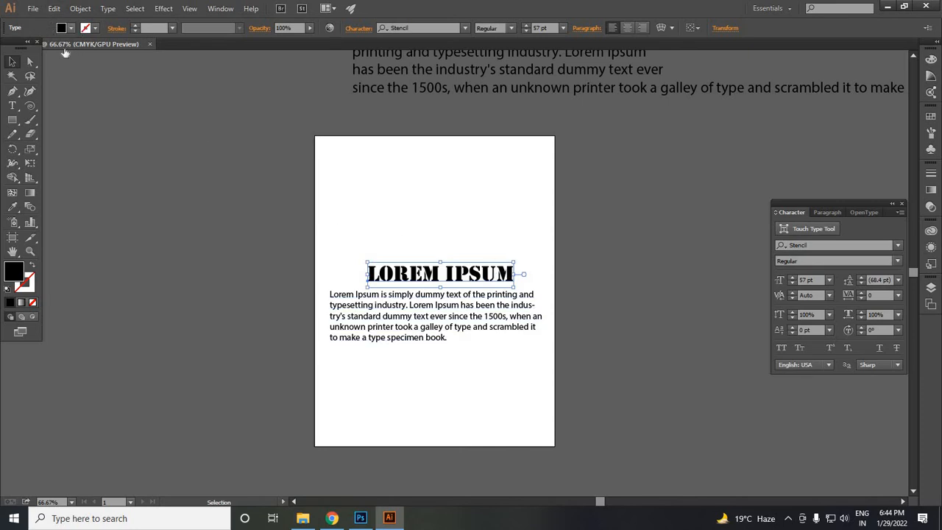
- Try several swatches as the heading's fill colour, including red, dark blue, brown, green and teal
left_click(71, 28)
left_click(41, 51)
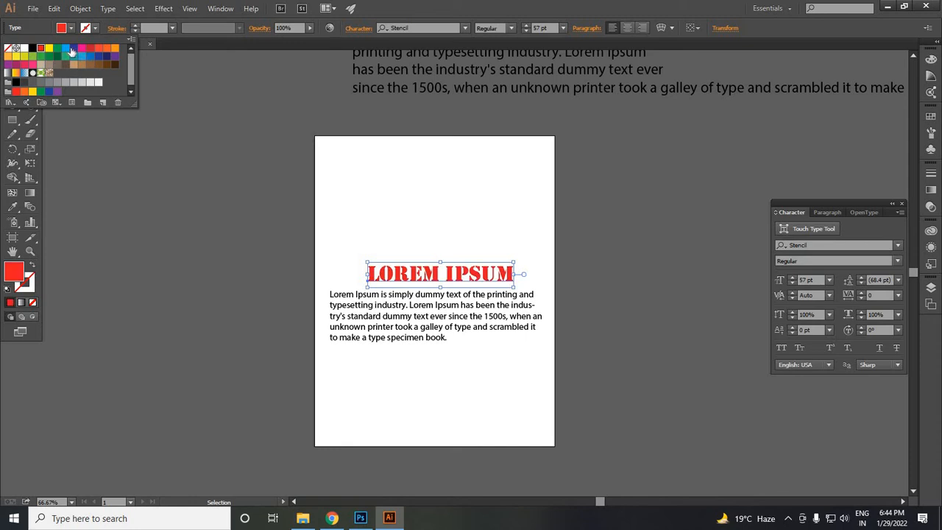
left_click(71, 50)
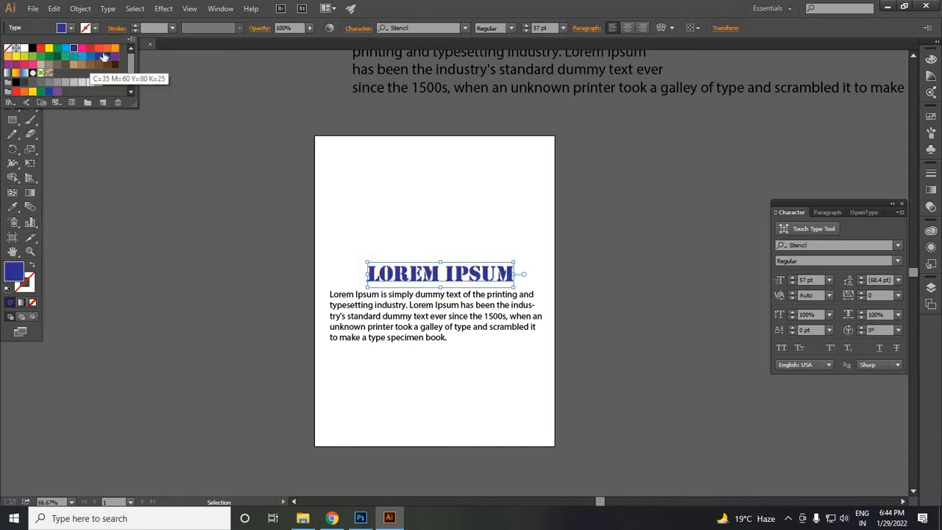
left_click(90, 64)
left_click(107, 57)
left_click(73, 57)
left_click(57, 64)
left_click(41, 57)
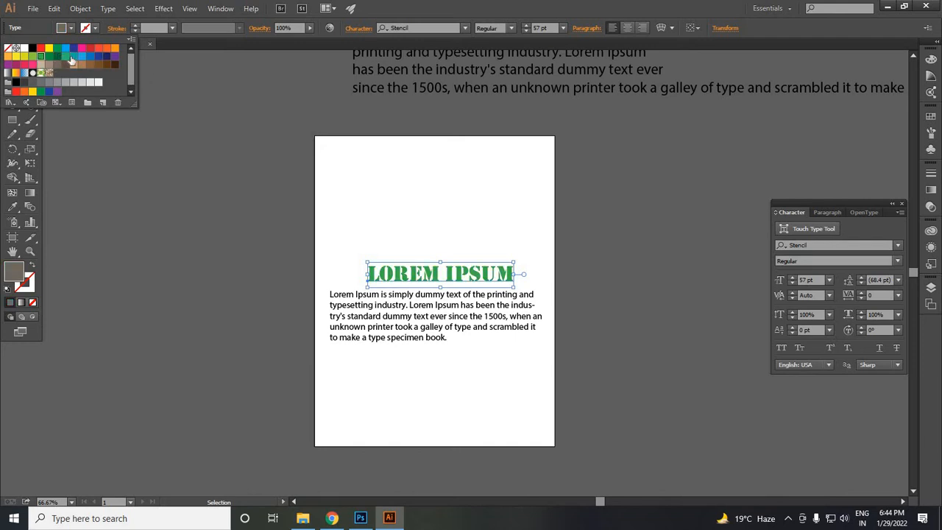
left_click(73, 56)
- Set the heading's fill back to black, apply the CMYK Red swatch and close the swatches
left_click(31, 48)
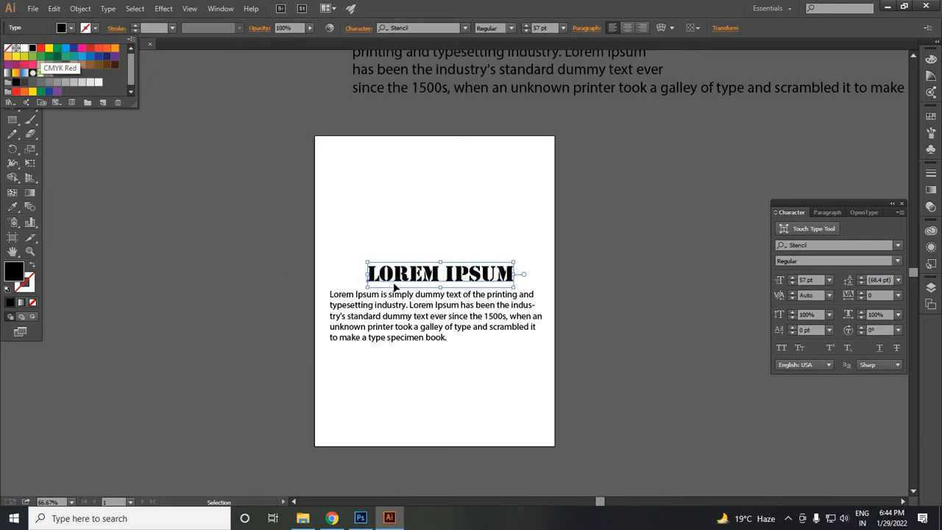
left_click(40, 48)
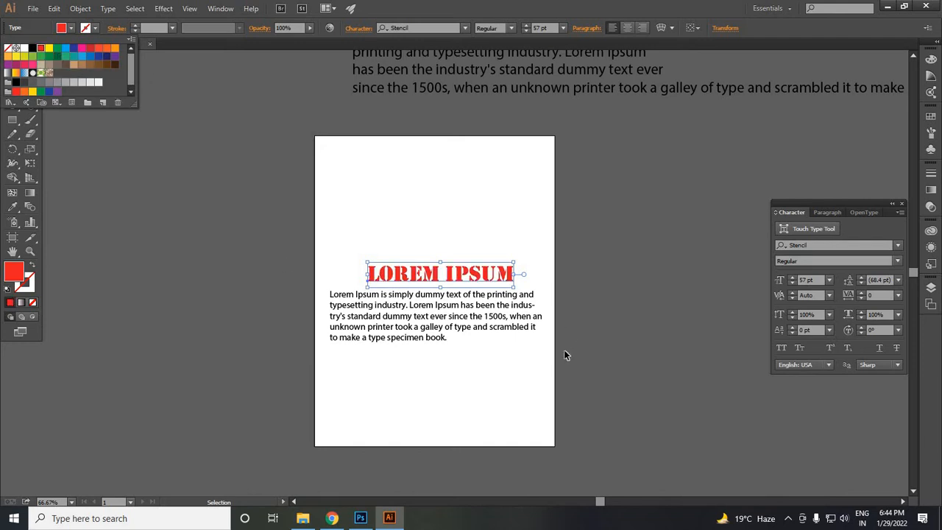
left_click(461, 275)
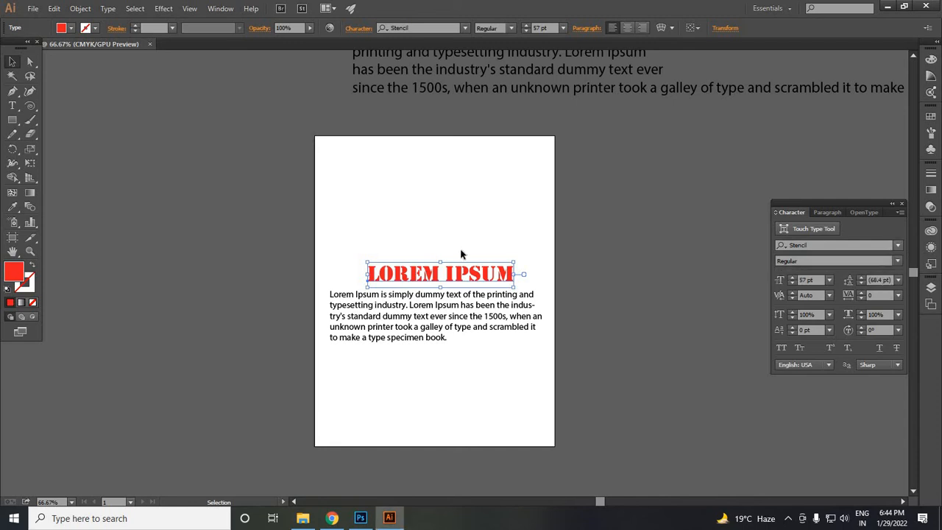
- Set the heading's font to Sitka Banner, nudge it slightly right and up, and apply All Caps
left_click(898, 245)
key("Return")
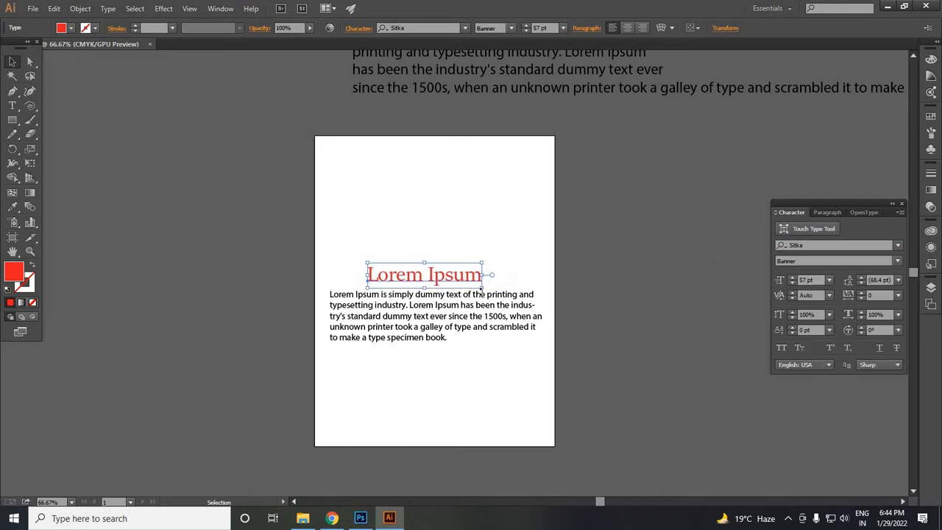
left_click_drag(468, 278, 447, 278)
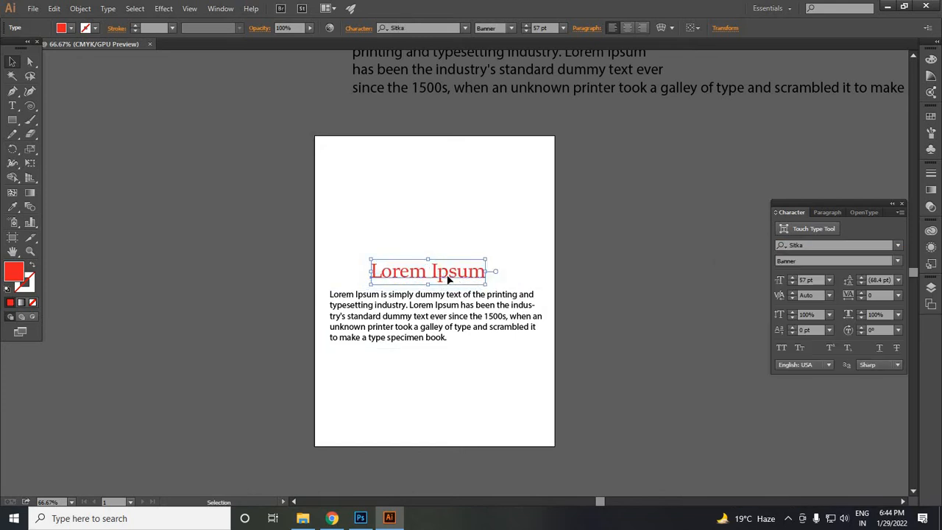
left_click(781, 349)
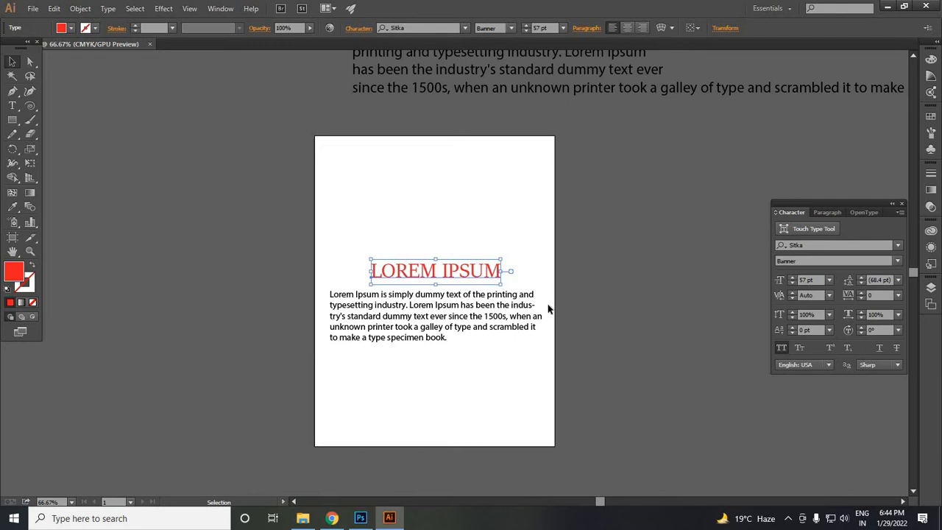
- Set the heading's font to Montserrat and shift the heading left to centre it over the paragraph
left_click(900, 246)
left_click(900, 246)
left_click(899, 246)
key("Escape")
left_click(897, 246)
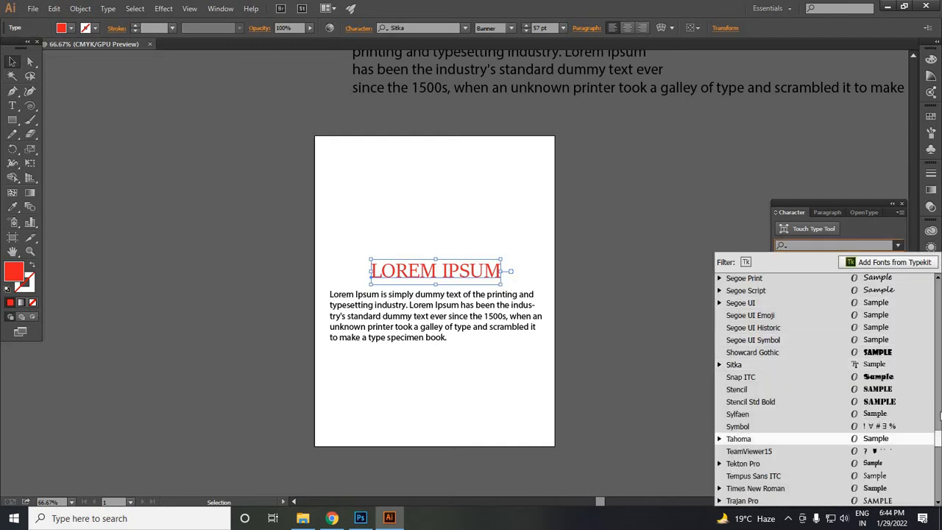
scroll(772, 412, "up", 15)
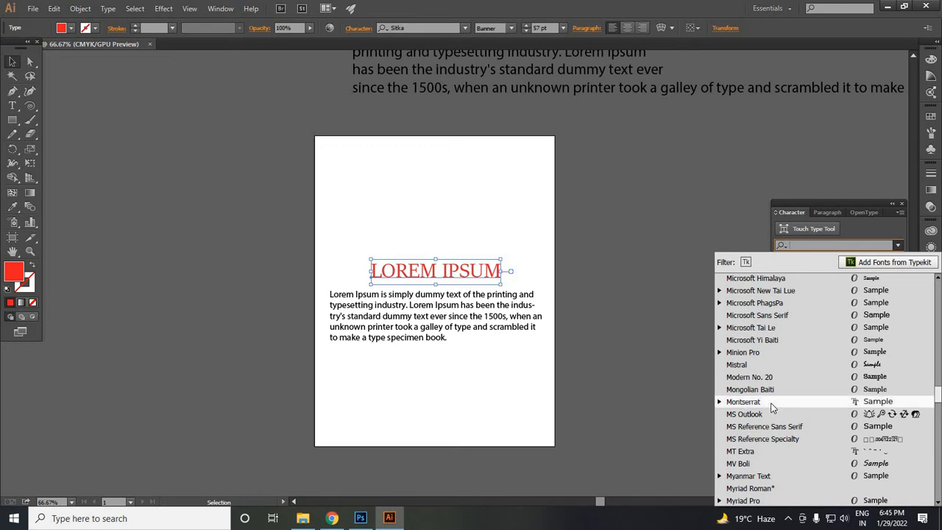
left_click(772, 404)
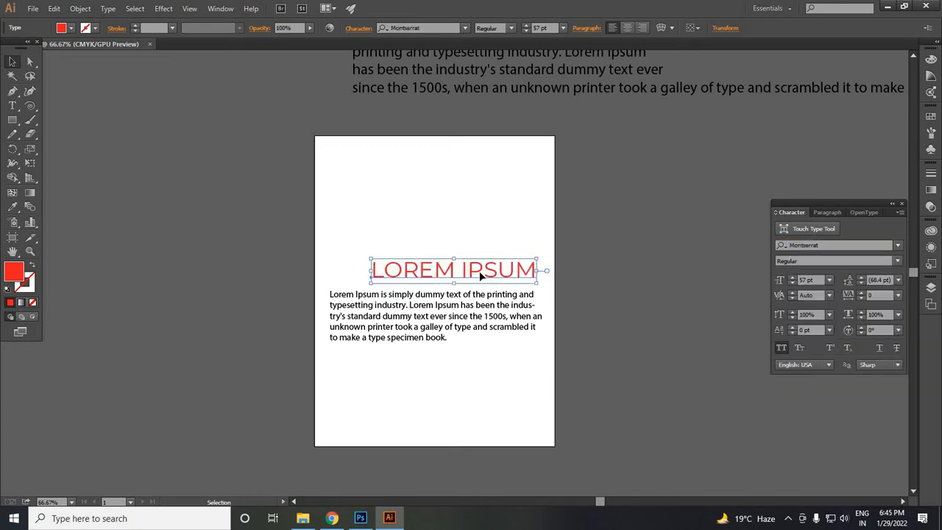
left_click_drag(479, 270, 467, 270)
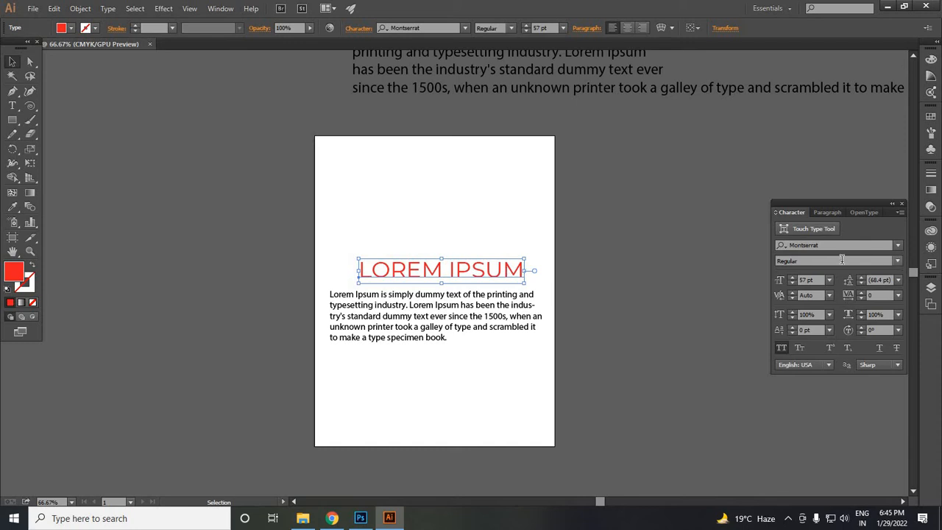
- Try the Montserrat styles Thin, ExtraLight Italic, Medium, SemiBold Italic and Bold on the heading
left_click(898, 261)
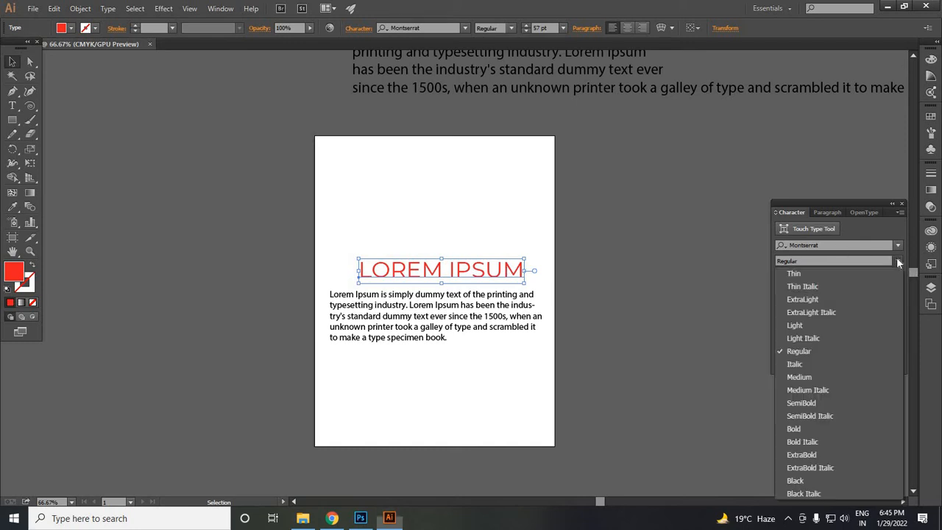
left_click(843, 274)
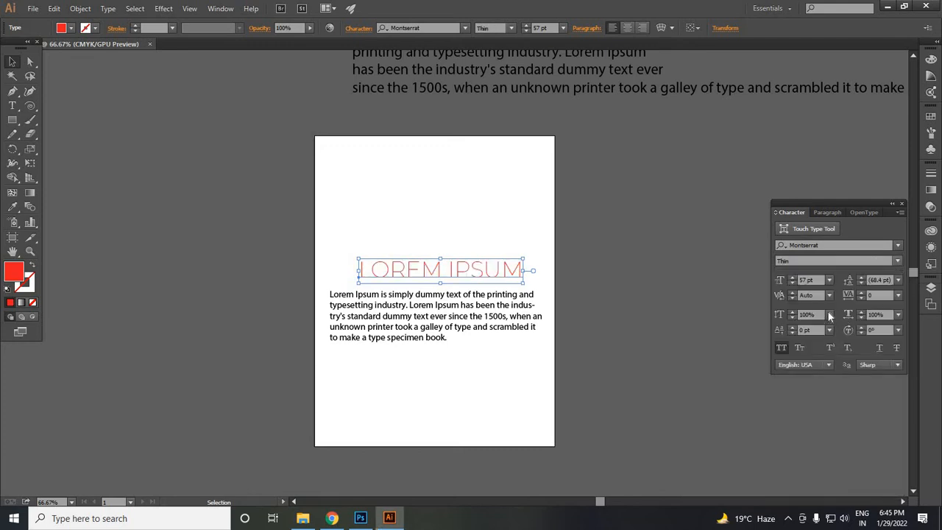
left_click(838, 261)
left_click(829, 311)
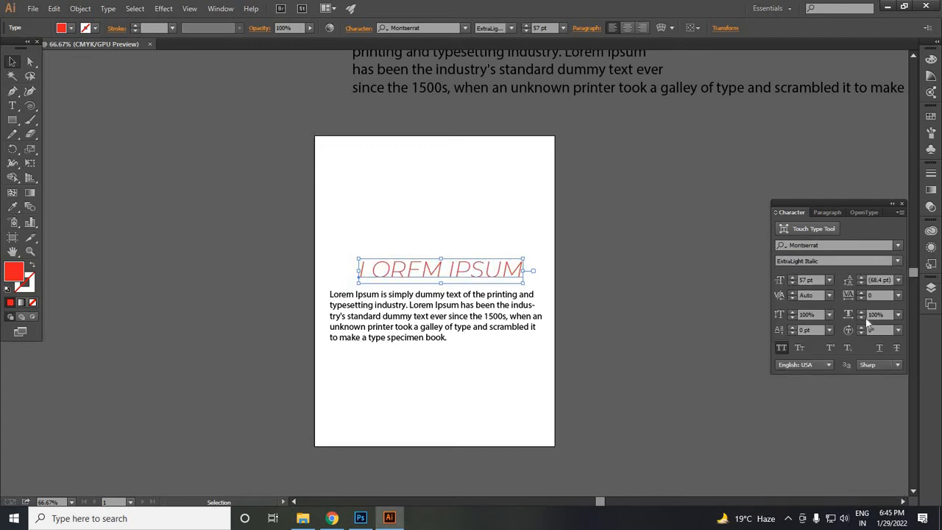
left_click(898, 262)
left_click(828, 380)
left_click(898, 261)
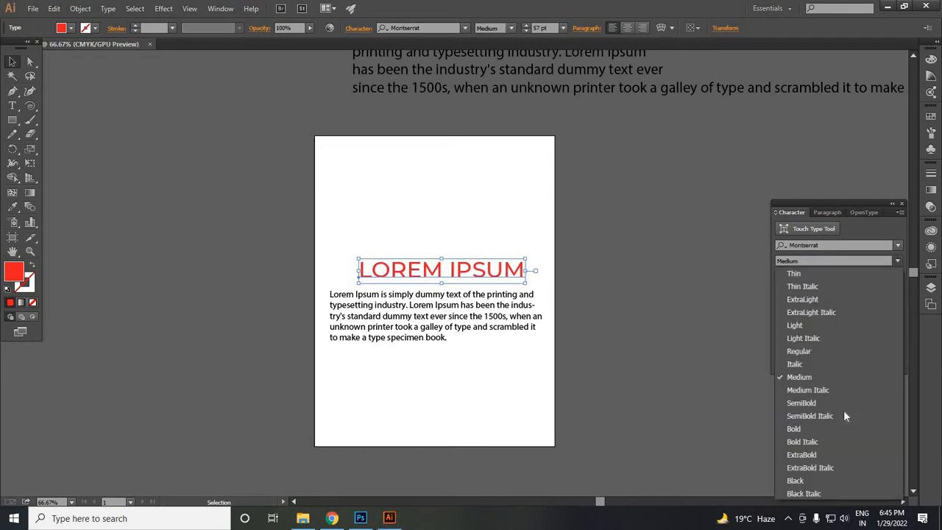
left_click(844, 414)
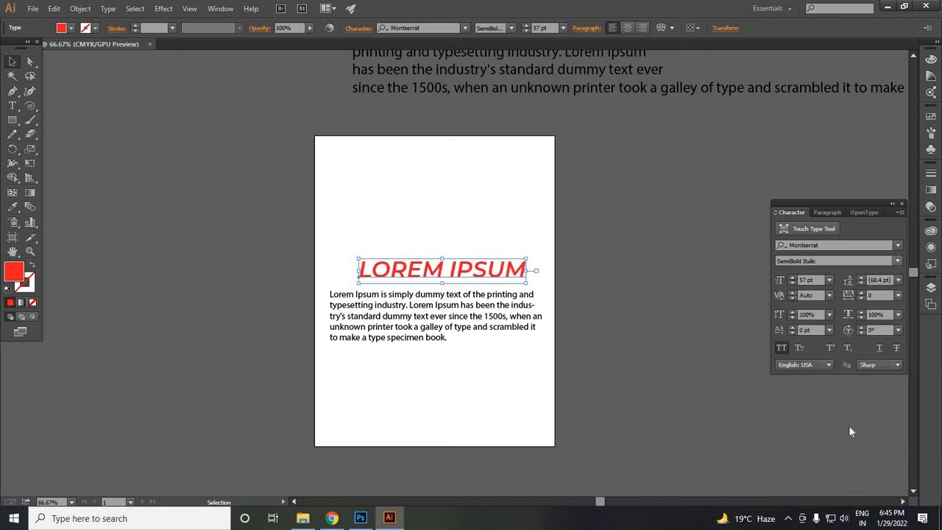
left_click(897, 261)
left_click(832, 428)
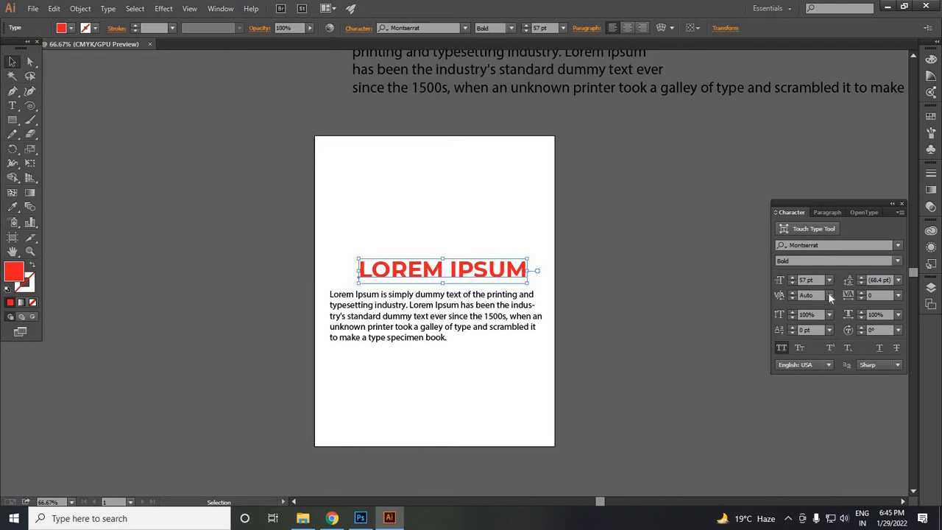
- Try the styles ExtraLight, Medium and Bold Italic on the heading, and settle on ExtraBold
left_click(898, 262)
left_click(809, 300)
left_click(897, 261)
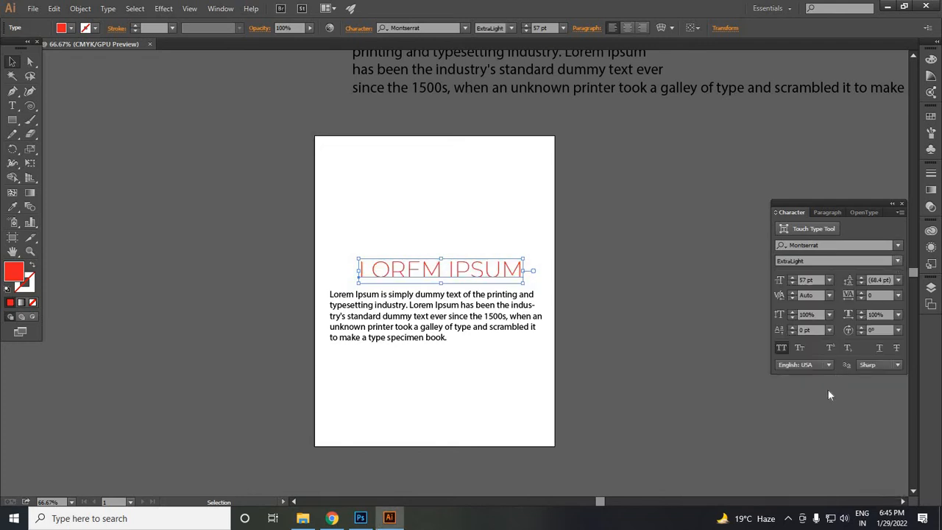
left_click(827, 376)
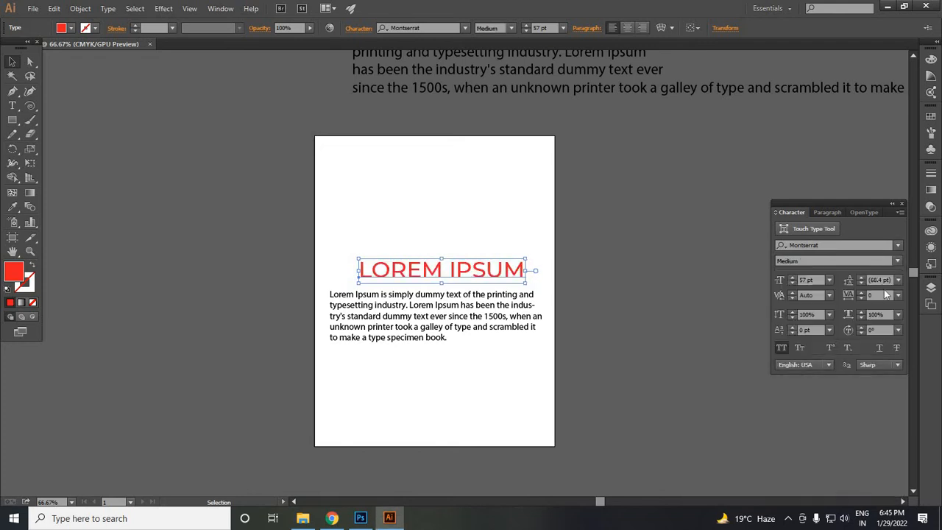
left_click(898, 261)
left_click(832, 440)
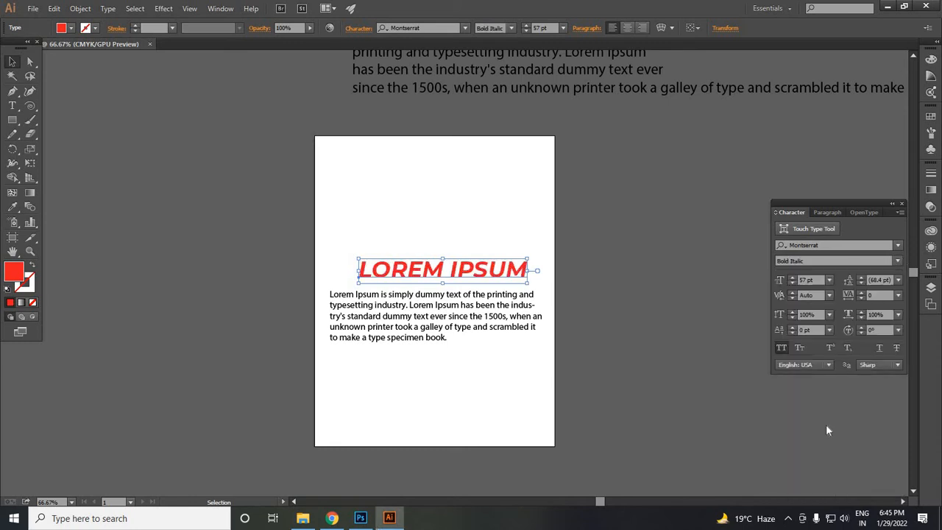
left_click(898, 262)
left_click(813, 448)
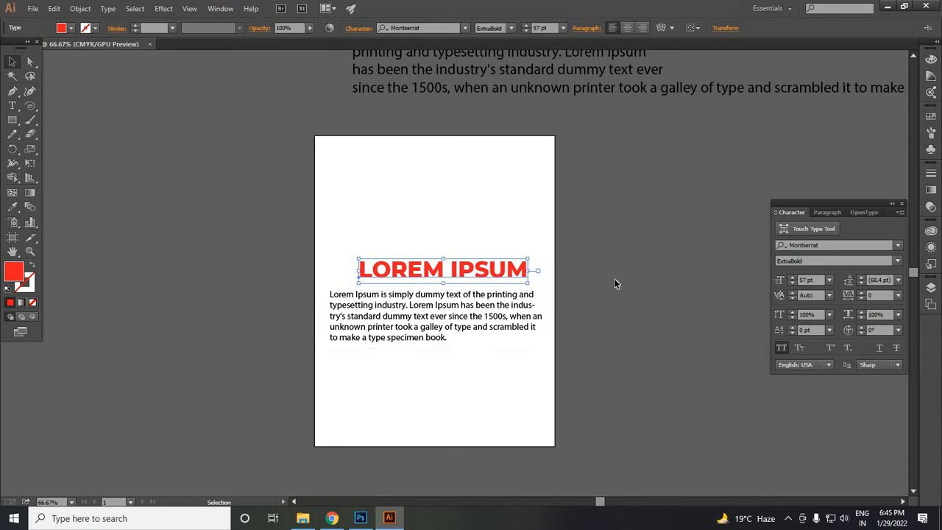
- Widen the heading's tracking step by step to 83 and shift the heading left to re-centre it
left_click(861, 293)
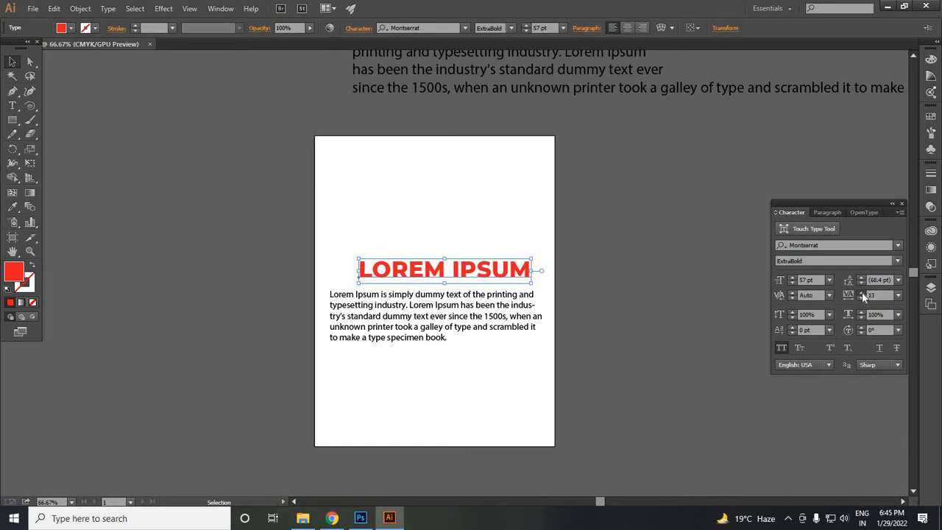
left_click(862, 292)
left_click(861, 292)
left_click(862, 292)
left_click(861, 292)
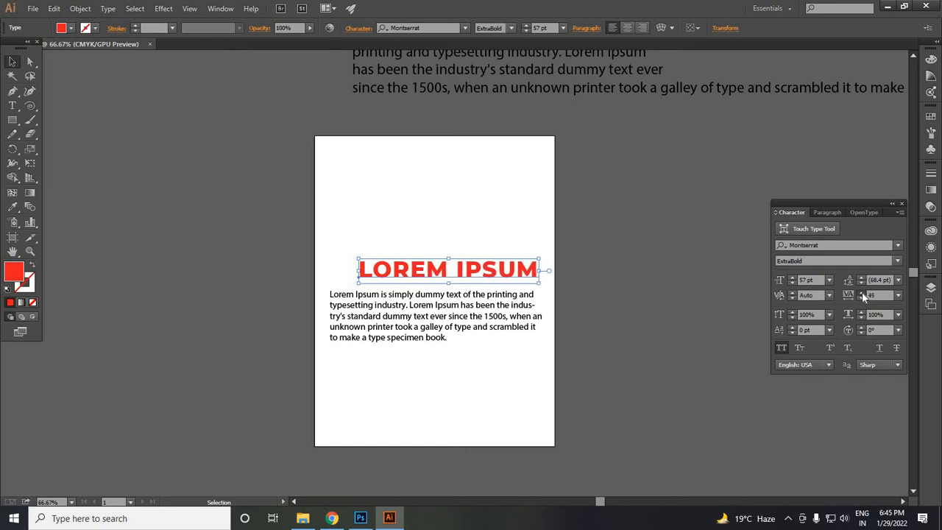
left_click(862, 292)
left_click(861, 292)
left_click(862, 292)
left_click(862, 292)
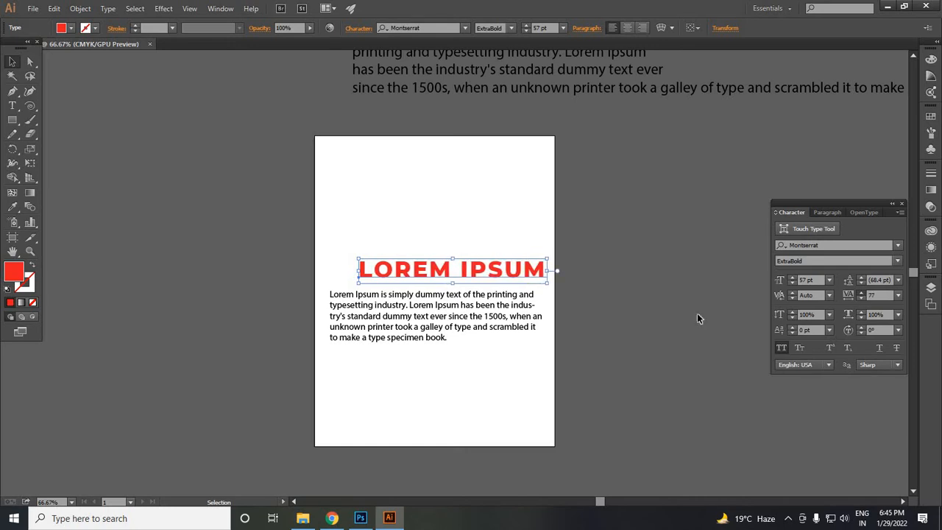
left_click_drag(510, 283, 499, 283)
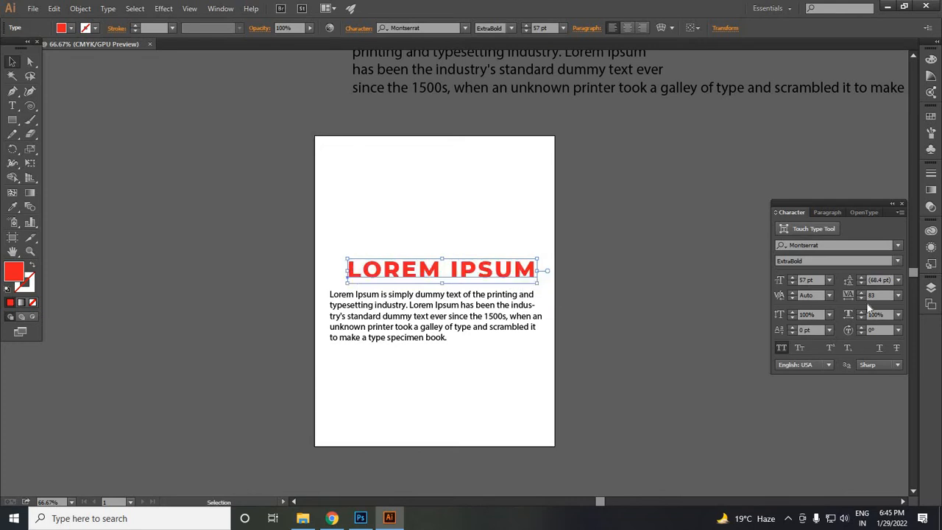
- Try tracking values of 0, -50 and 100 on the heading, and reset its tracking to 0
left_click(897, 295)
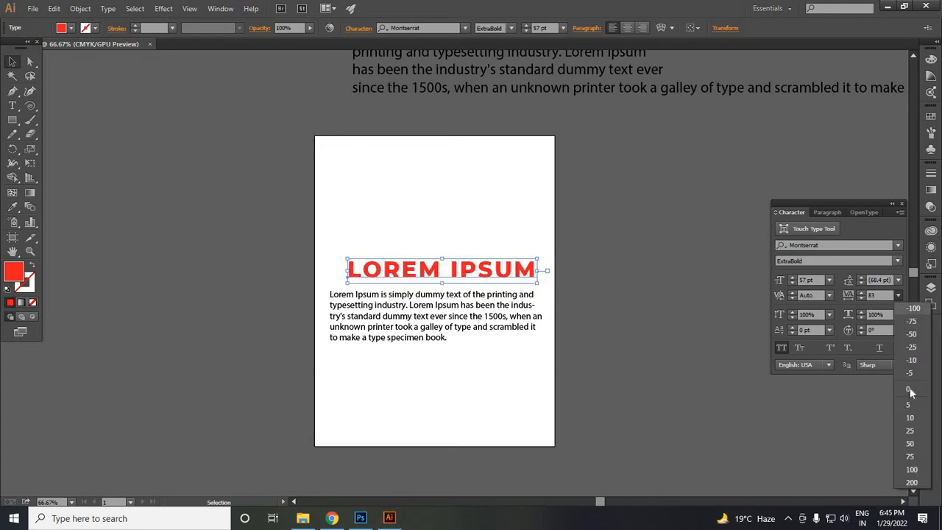
left_click(913, 390)
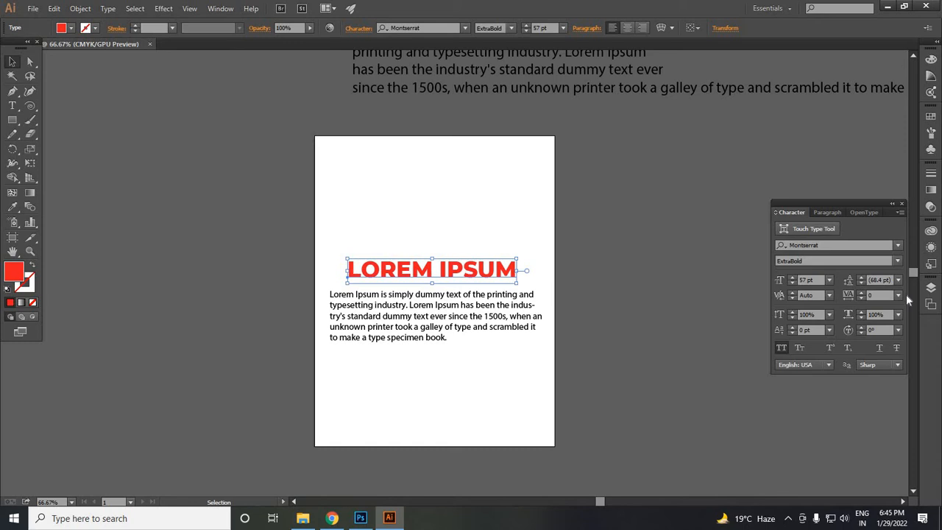
left_click(899, 294)
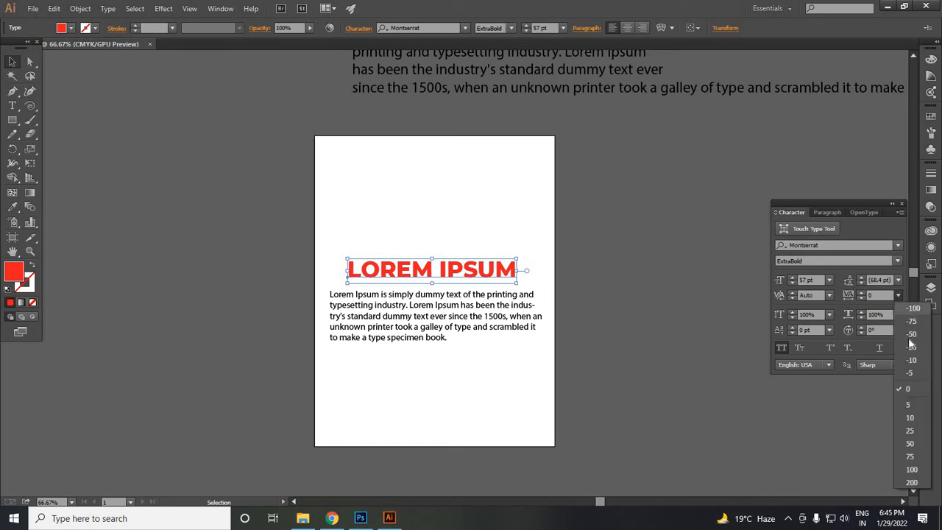
left_click(911, 334)
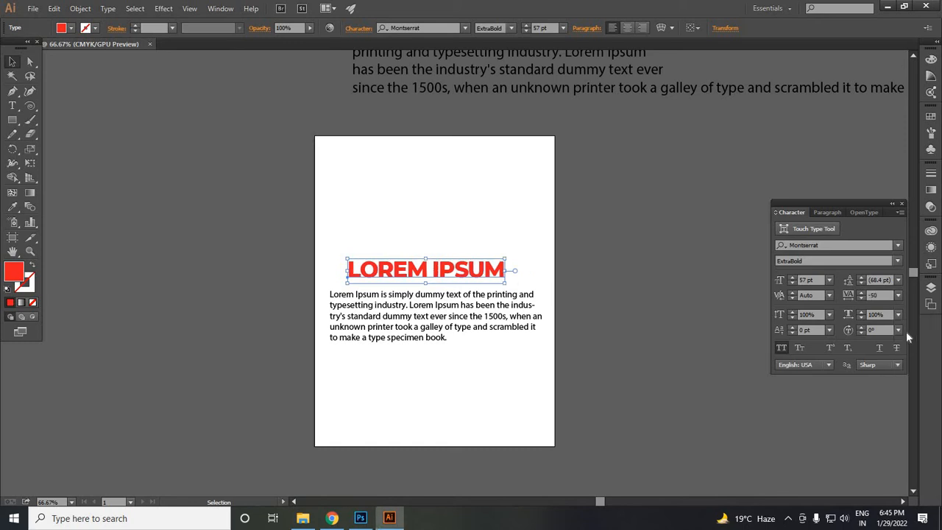
left_click(898, 295)
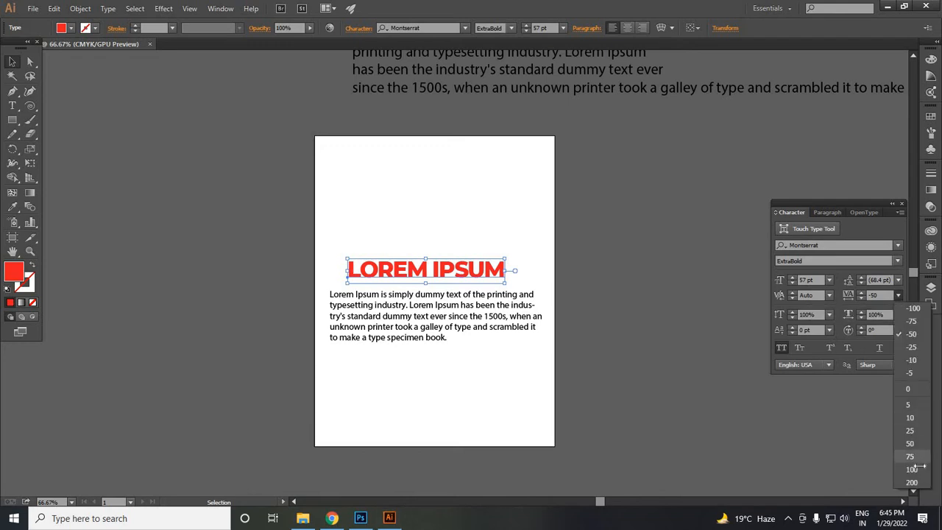
left_click(912, 469)
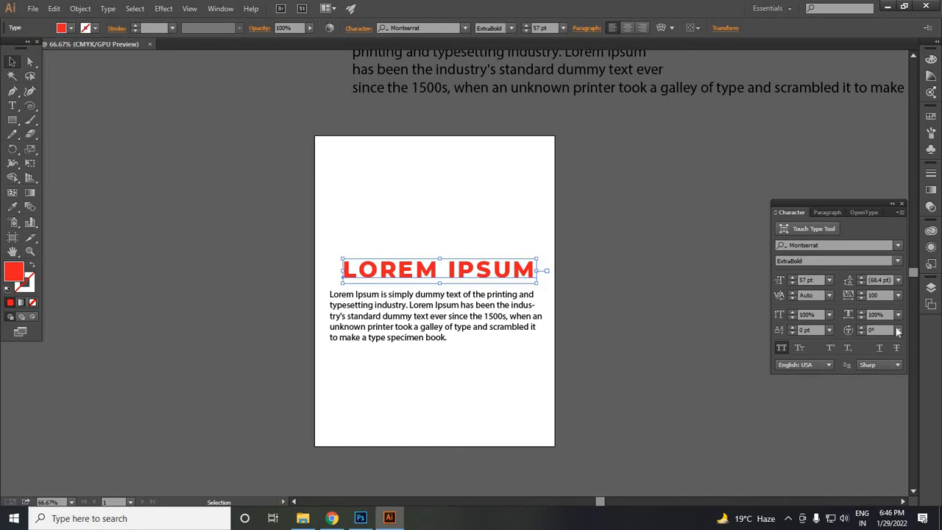
left_click(898, 295)
left_click(911, 389)
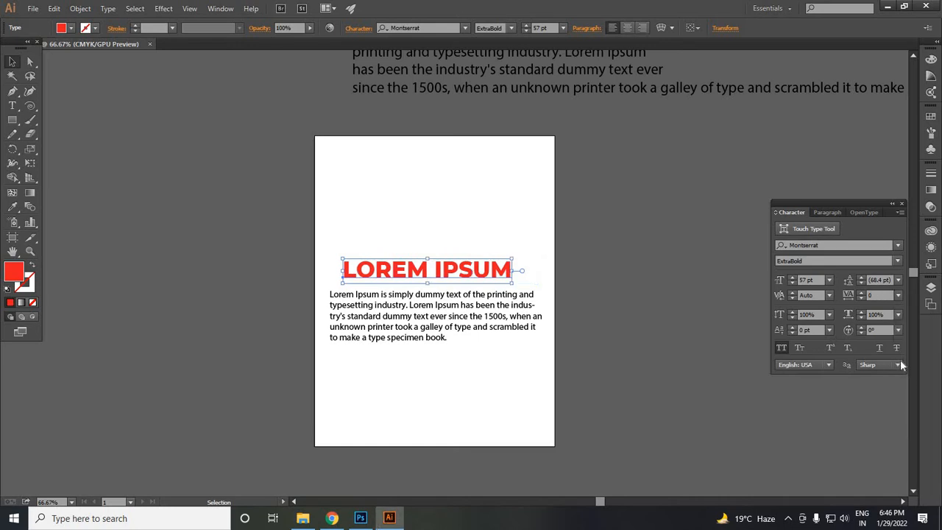
- Try other font sizes on the heading, raising it stepwise to 69 pt and switching to the 11 pt preset
left_click(792, 277)
left_click(792, 278)
left_click(792, 277)
left_click(791, 277)
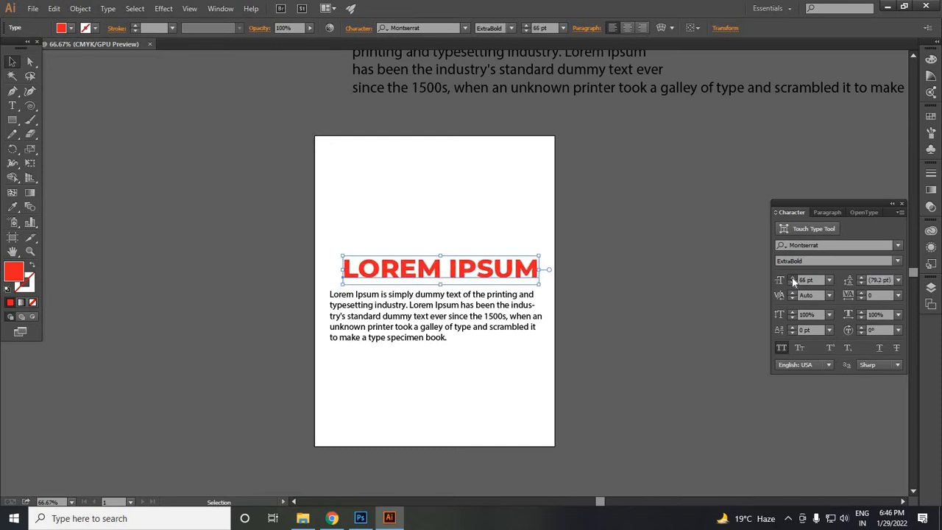
left_click(792, 278)
left_click(792, 277)
left_click(792, 278)
left_click(828, 279)
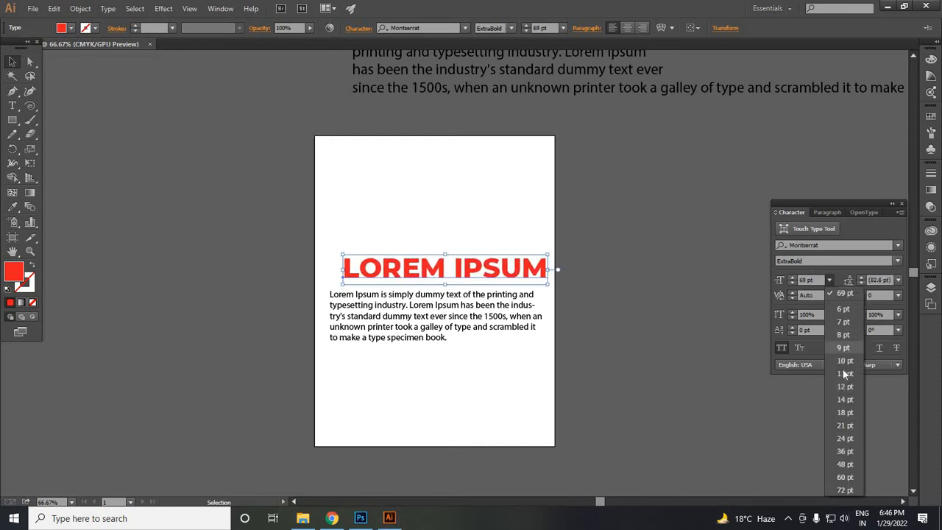
left_click(842, 371)
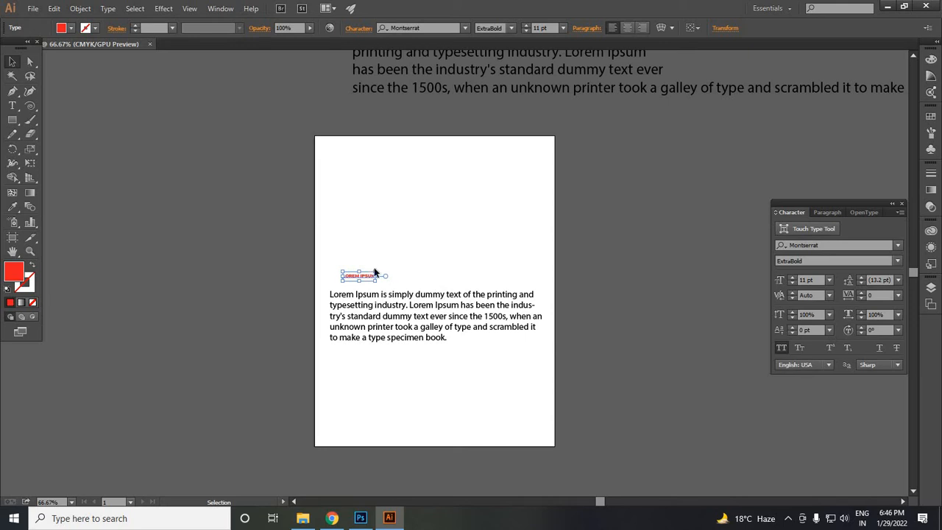
- Scale the heading up to about 56 pt, centred above the paragraph, and move the paragraph down to widen the gap
left_click_drag(390, 268, 547, 340)
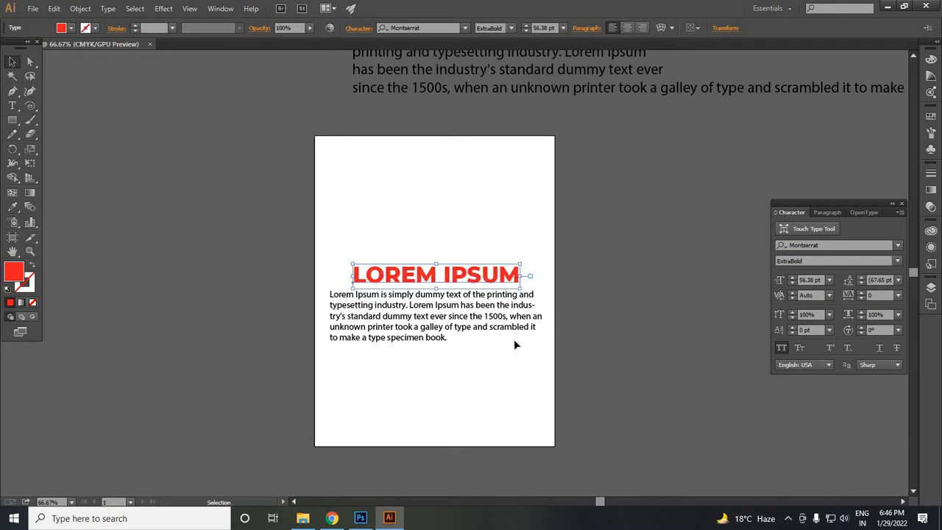
left_click(514, 339)
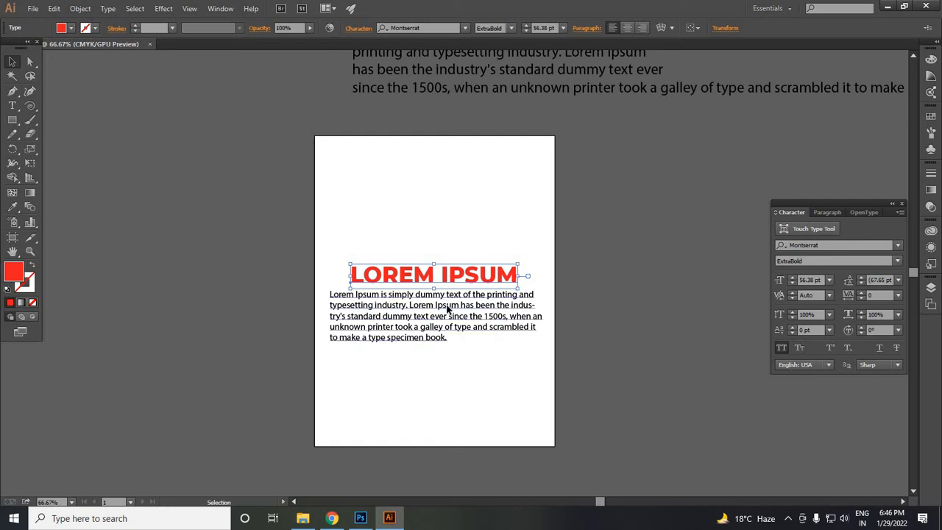
left_click_drag(447, 307, 447, 322)
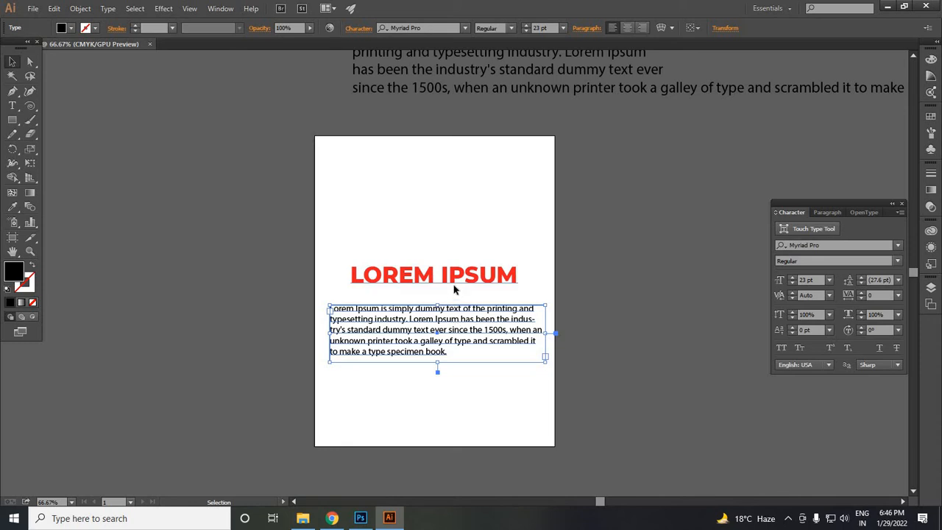
left_click(454, 278)
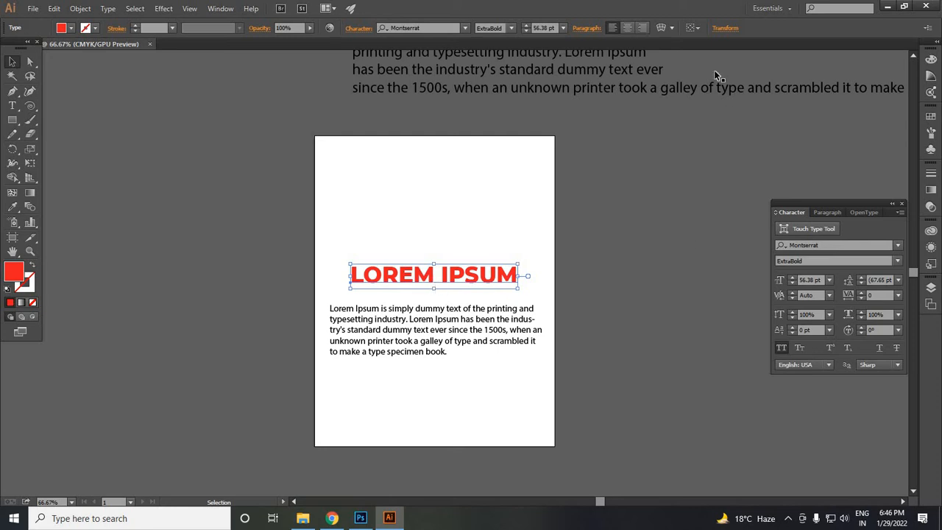
- Move the heading and the paragraph to the top of the artboard, lining up their left edges
left_click(825, 212)
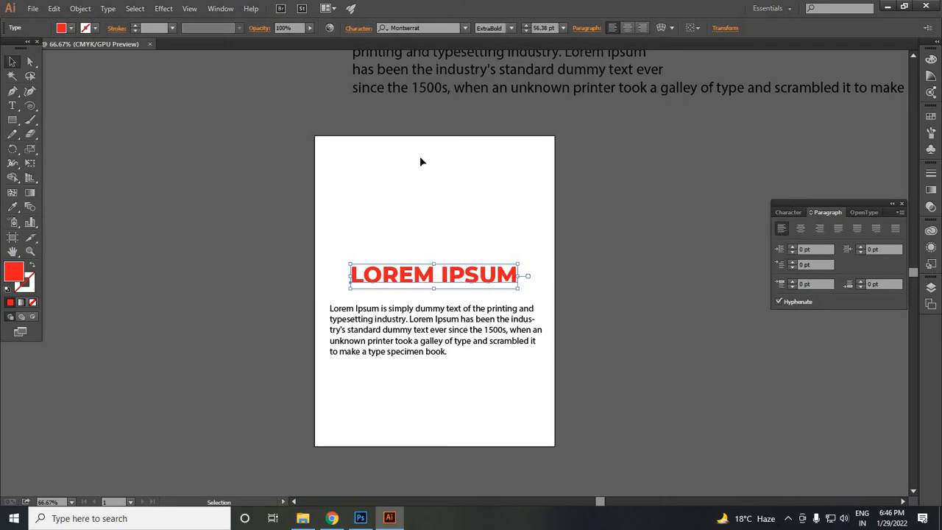
left_click_drag(434, 270, 417, 159)
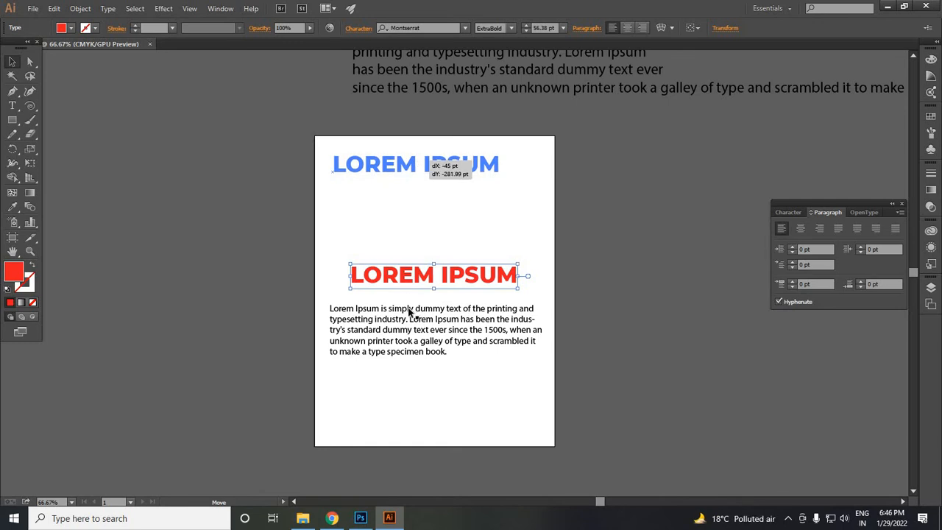
left_click_drag(409, 311, 414, 189)
- Centre-align the heading's text and move the heading to the artboard's horizontal centre above the paragraph
left_click(431, 154)
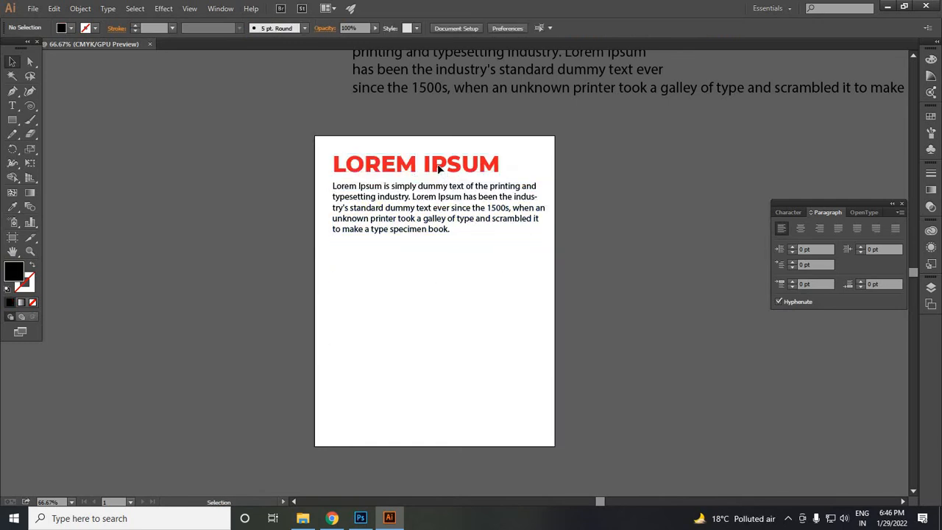
left_click(800, 229)
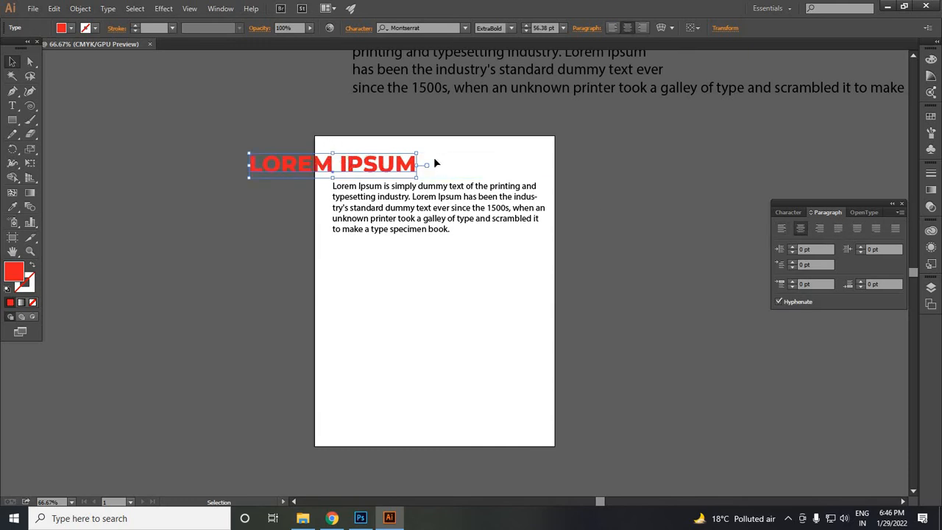
left_click_drag(335, 164, 448, 163)
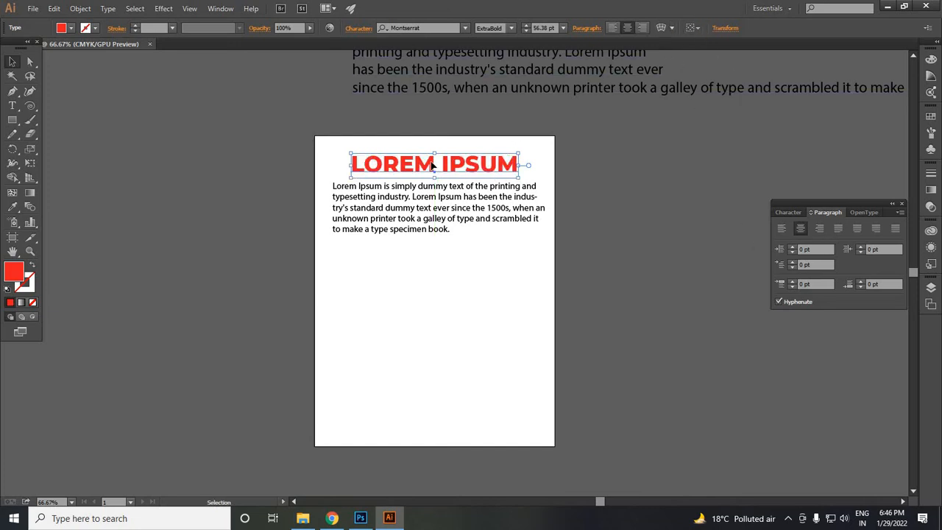
left_click_drag(433, 165, 435, 166)
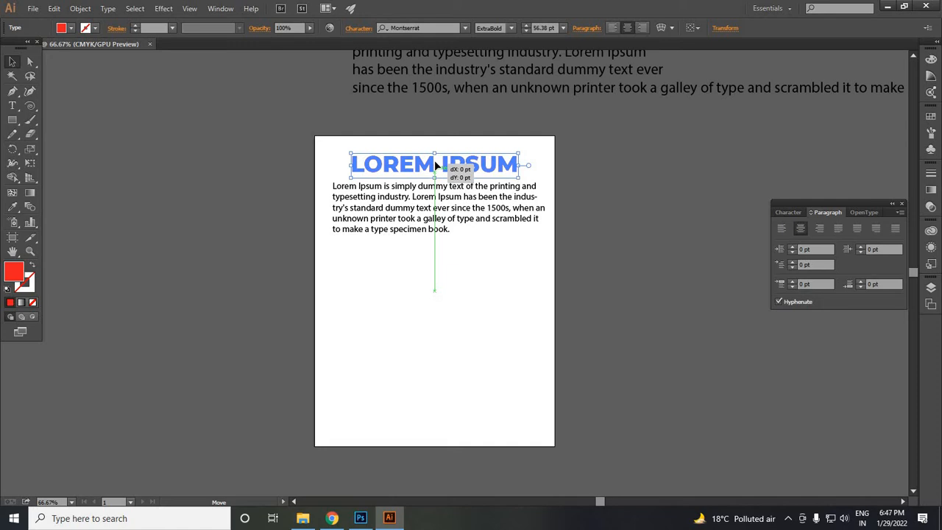
left_click_drag(435, 163, 435, 163)
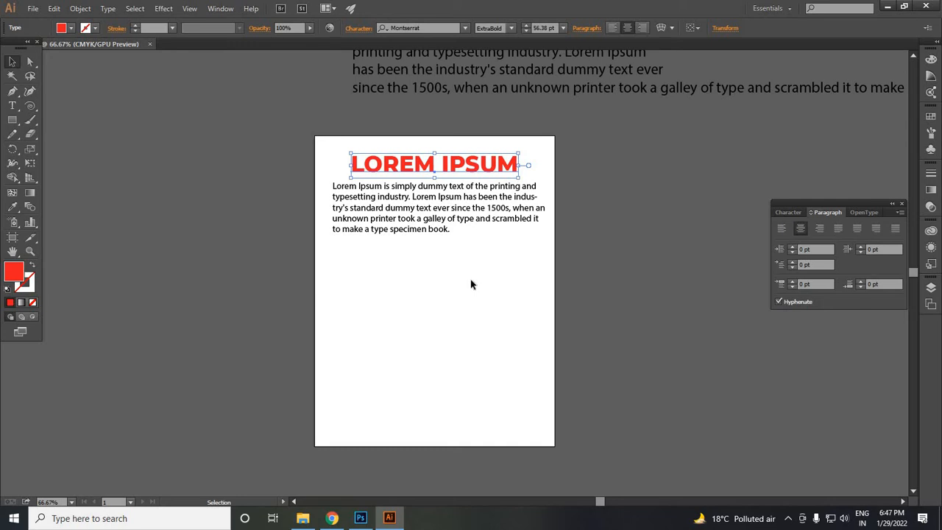
- Try right and left alignment on the heading, and restore its centre alignment
left_click(471, 282)
left_click(461, 165)
left_click(819, 228)
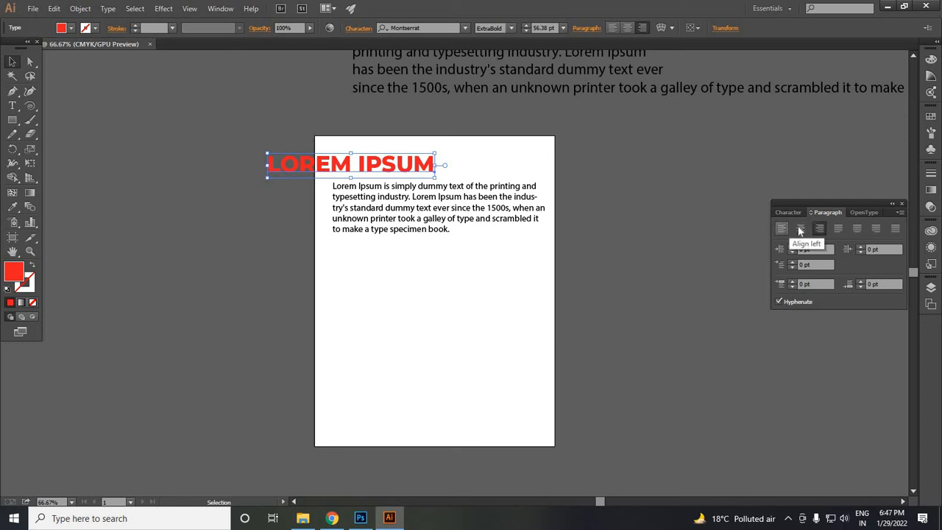
left_click(799, 229)
left_click(782, 229)
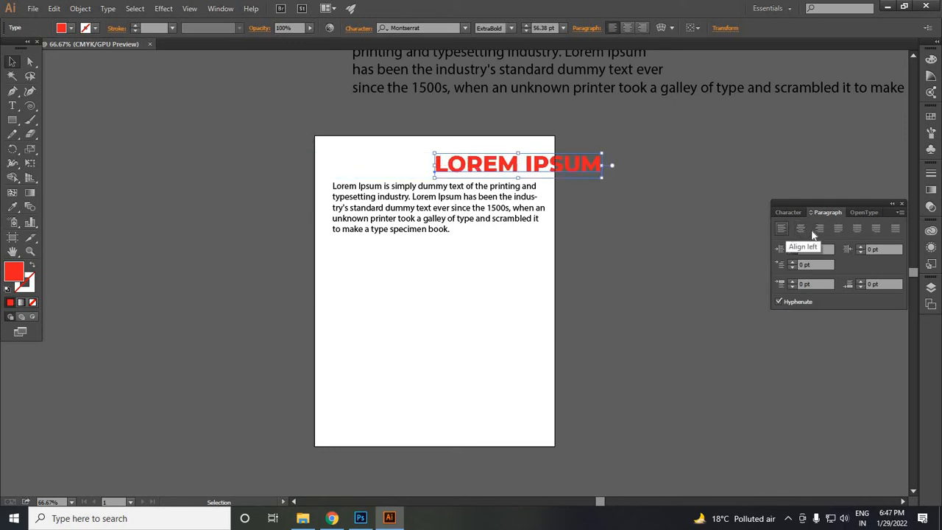
left_click(818, 229)
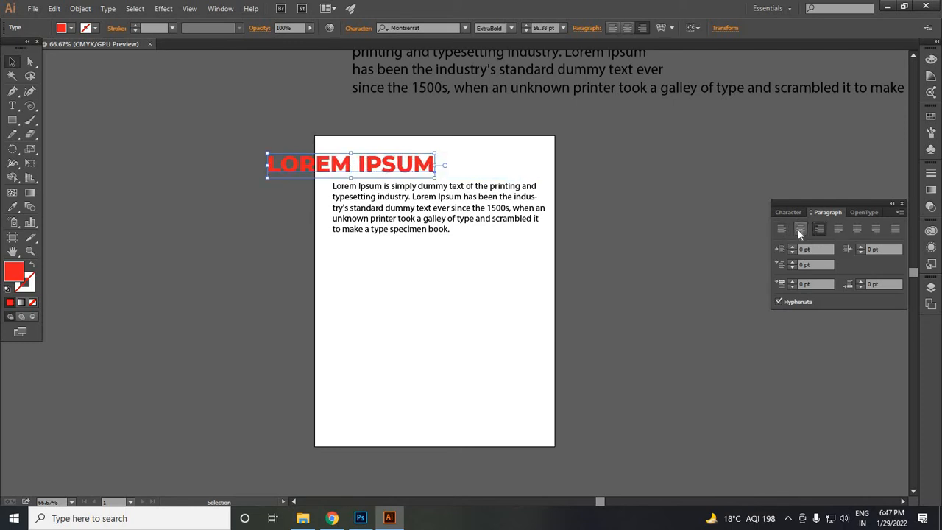
left_click(799, 230)
- Try centre and right alignment on the paragraph, followed by each justify option up to justify all lines
left_click(482, 213)
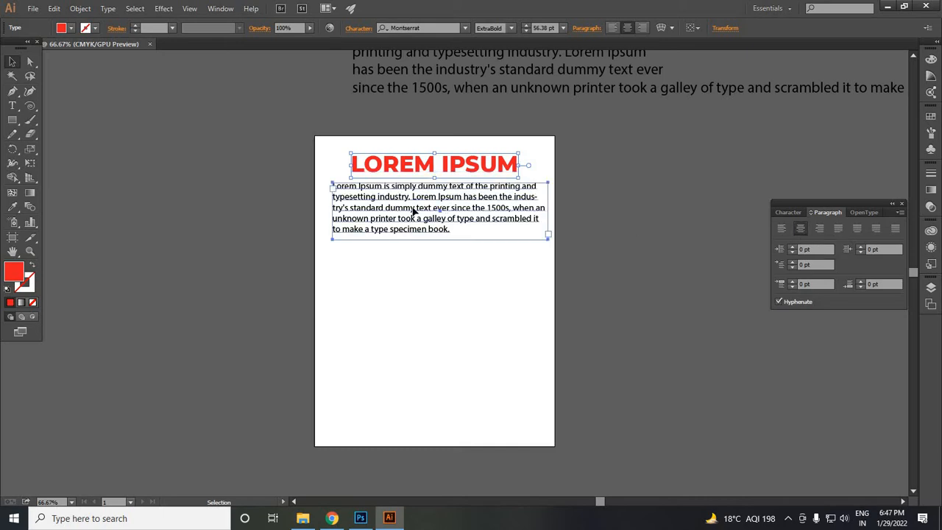
left_click(801, 230)
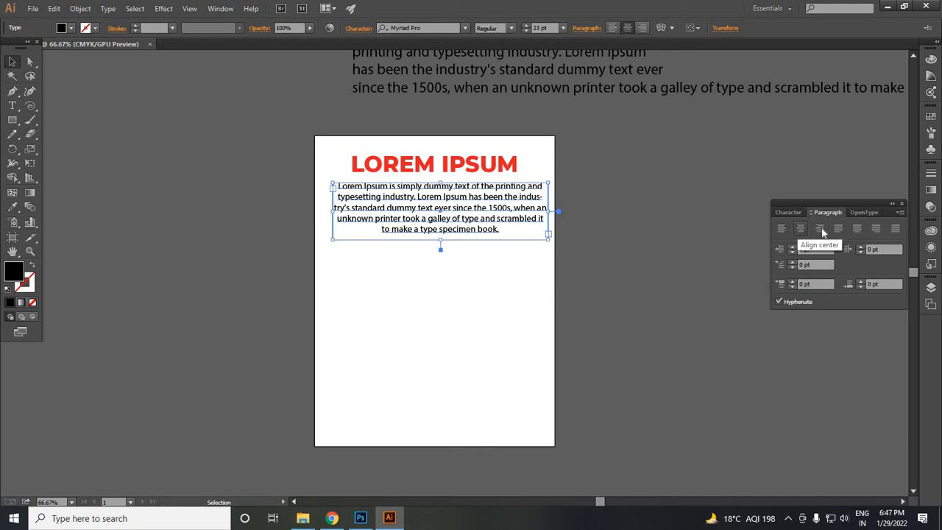
left_click(821, 230)
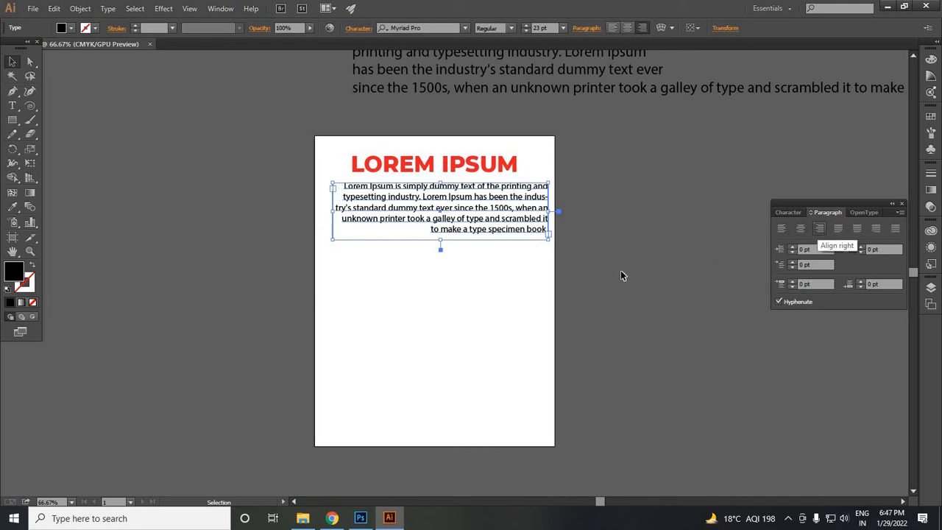
left_click(839, 230)
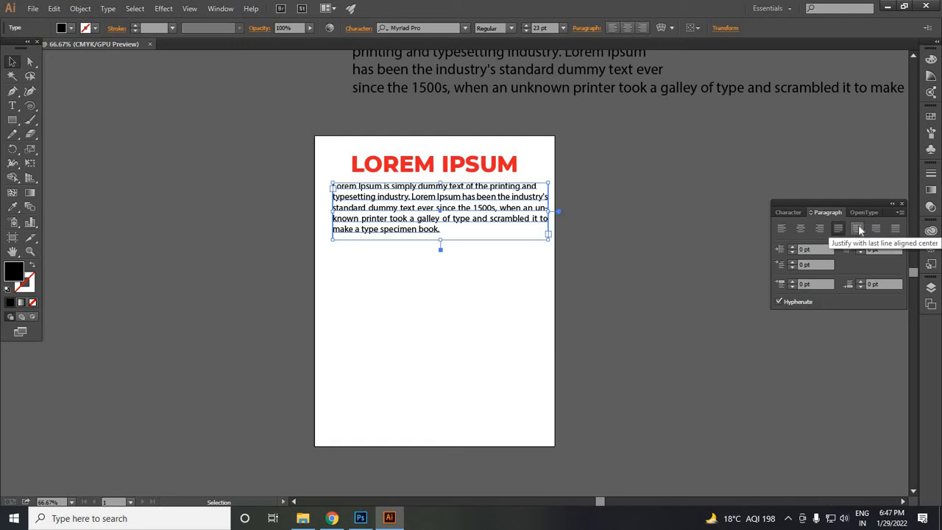
left_click(858, 230)
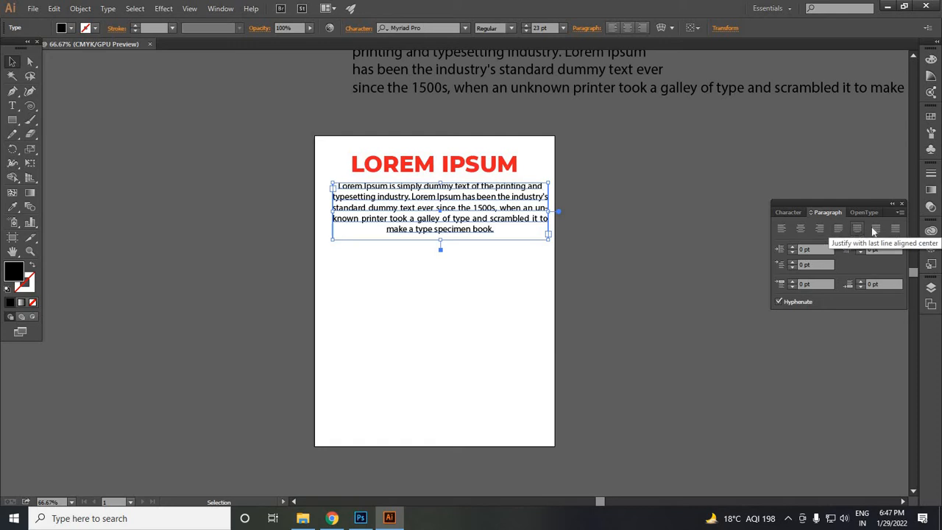
left_click(881, 231)
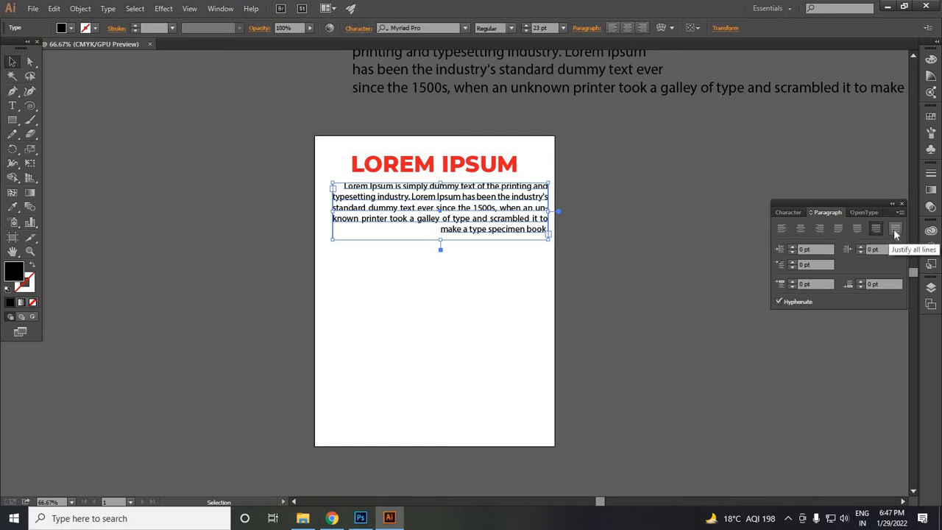
left_click(894, 231)
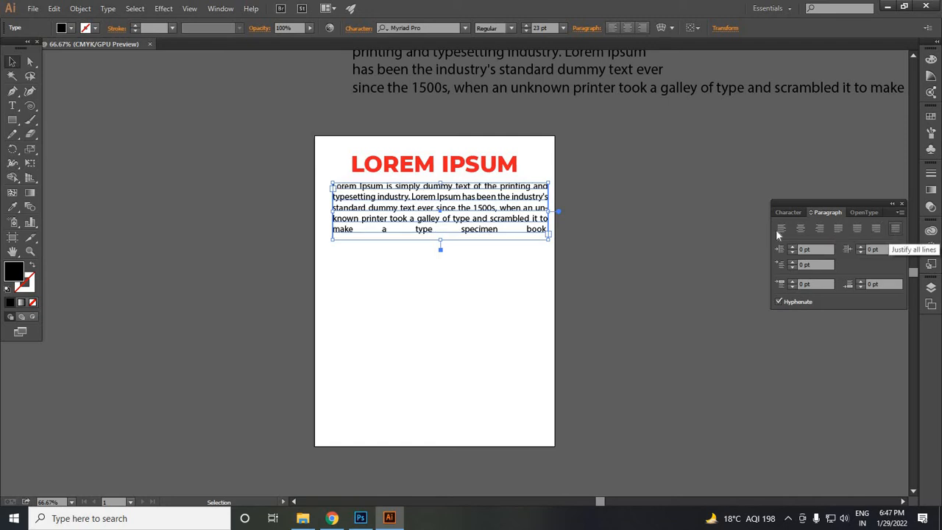
left_click(564, 298)
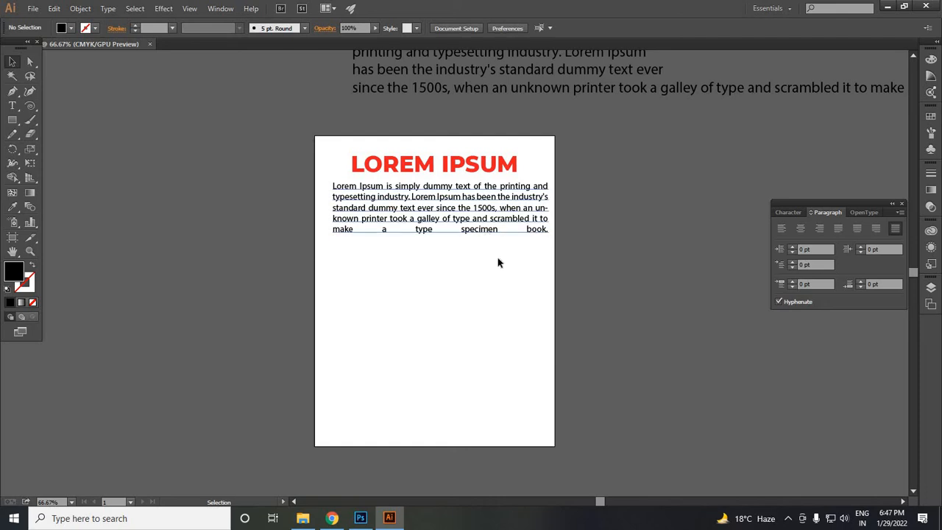
- Switch the paragraph through left, centre and right alignment, and leave it left-aligned
left_click(477, 213)
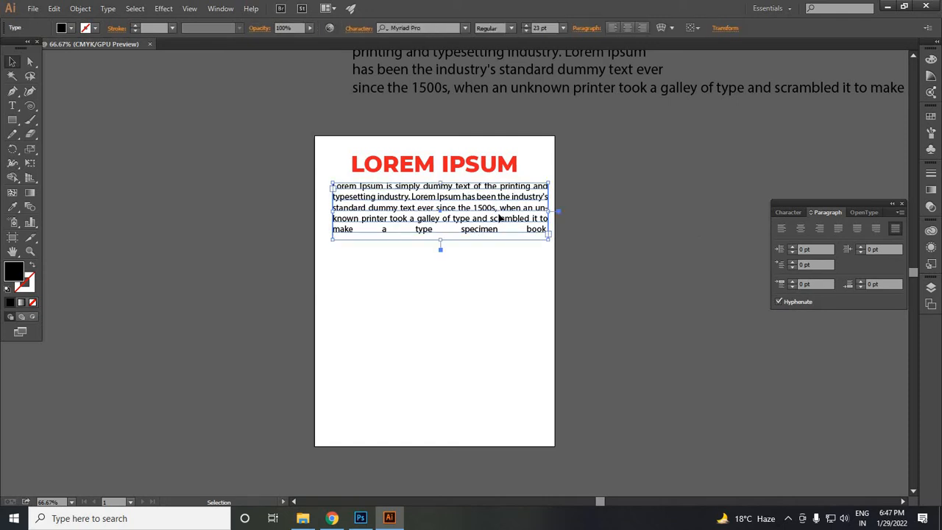
left_click(781, 230)
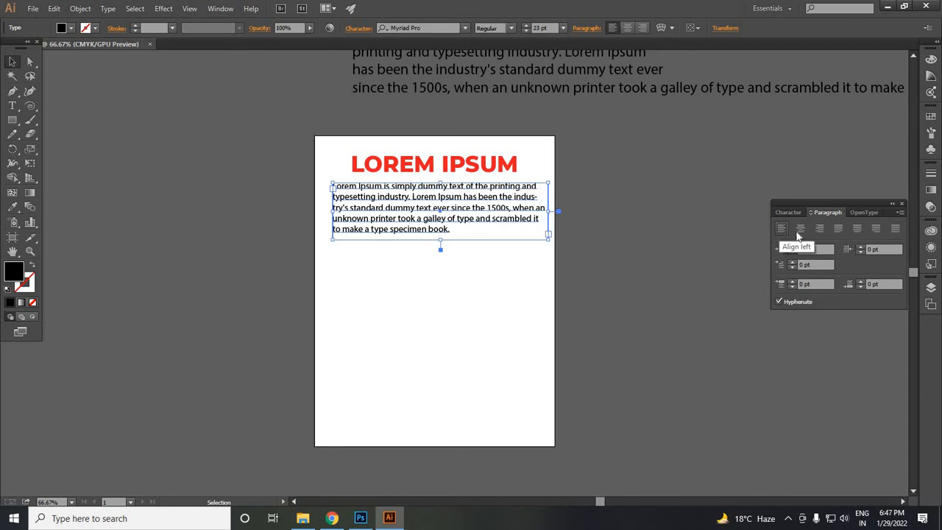
left_click(801, 229)
left_click(818, 229)
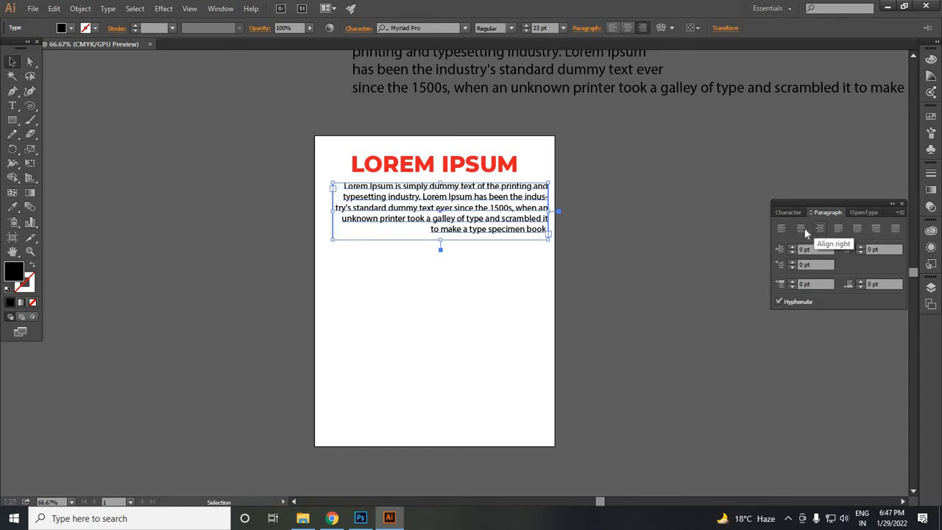
left_click(781, 229)
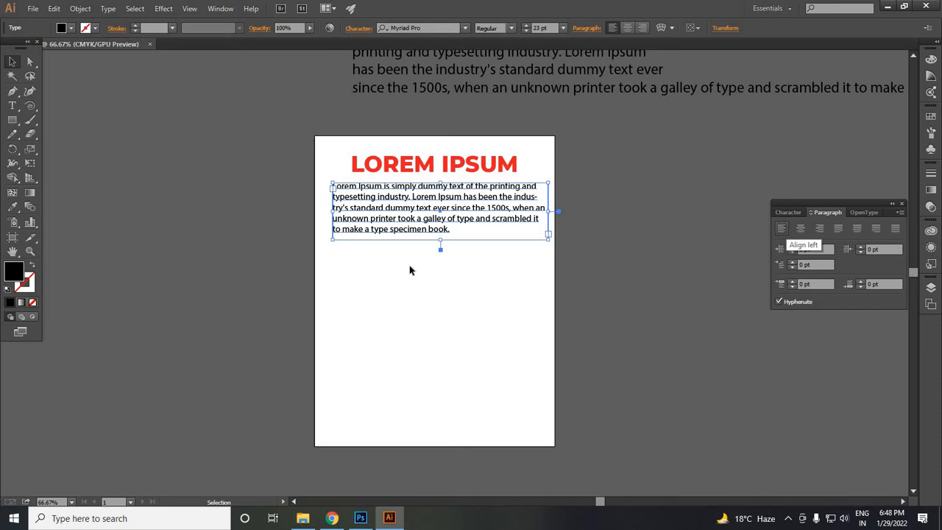
left_click(421, 289)
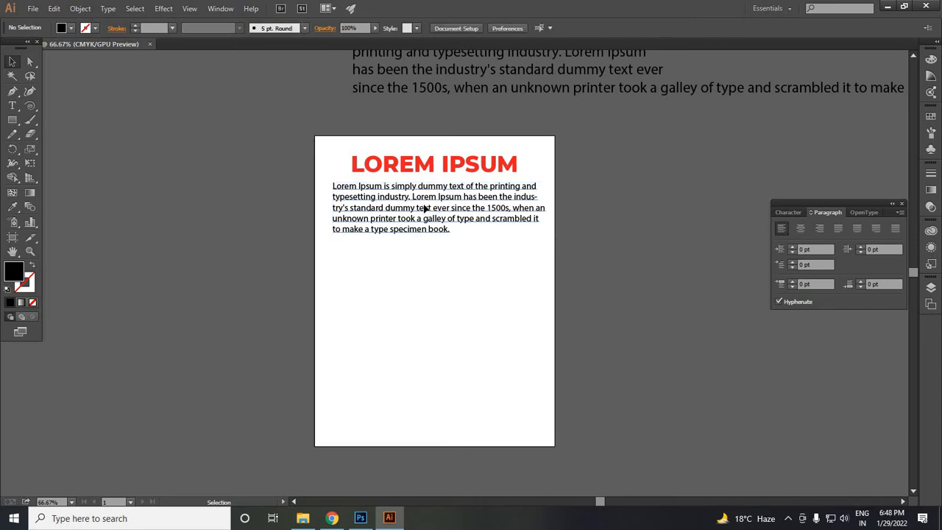
- Shift the paragraph slightly left to centre its text frame beneath the heading
left_click(424, 205)
left_click_drag(424, 206, 422, 206)
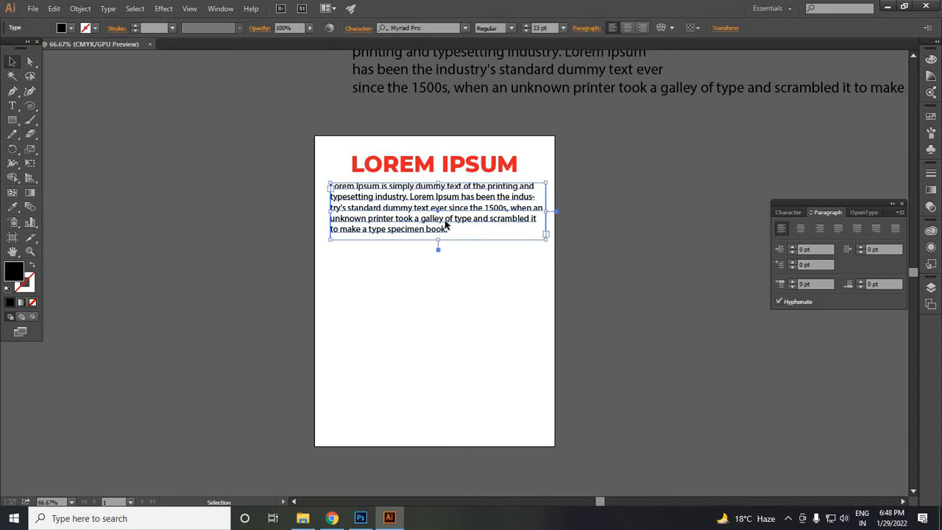
left_click(595, 342)
- Fill the paragraph text with the dark blue swatch
left_click(501, 209)
left_click(795, 213)
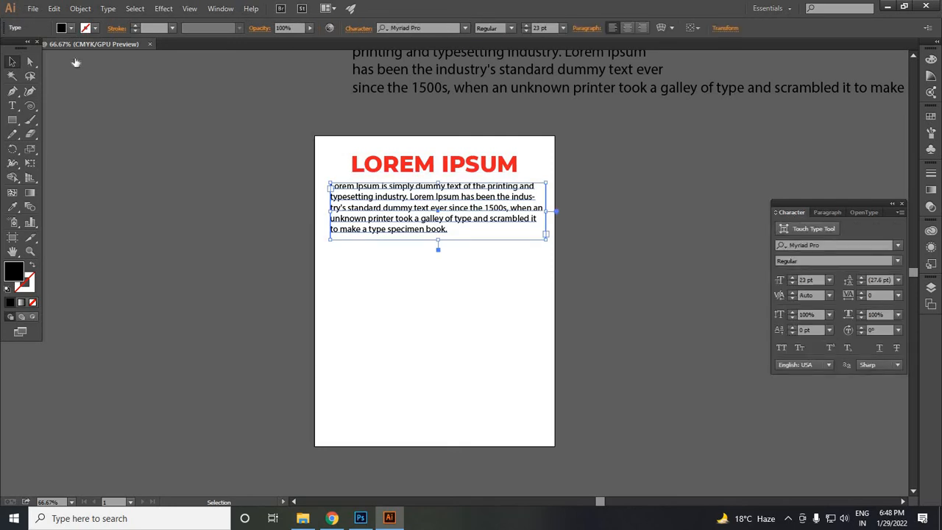
left_click(71, 28)
left_click(75, 49)
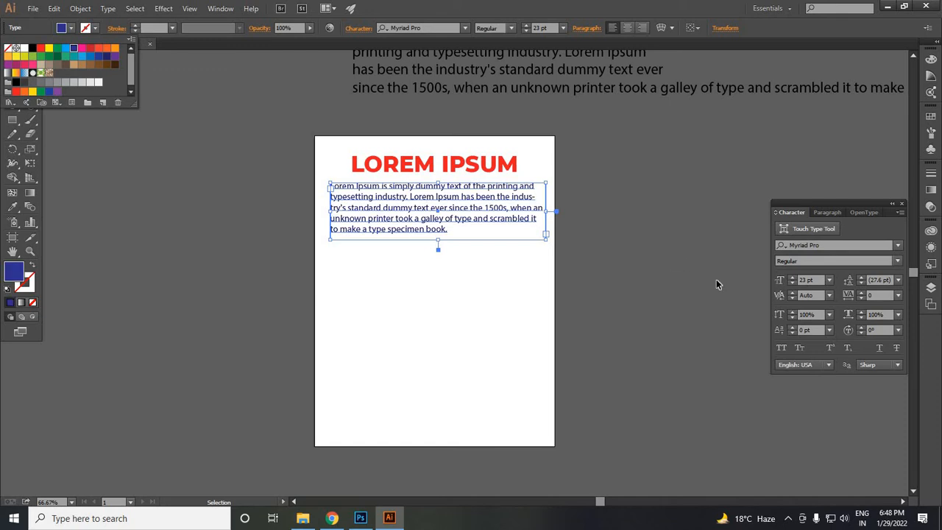
- Try a font size of 25 pt on the paragraph, and reduce it stepwise to 20 pt
left_click(793, 282)
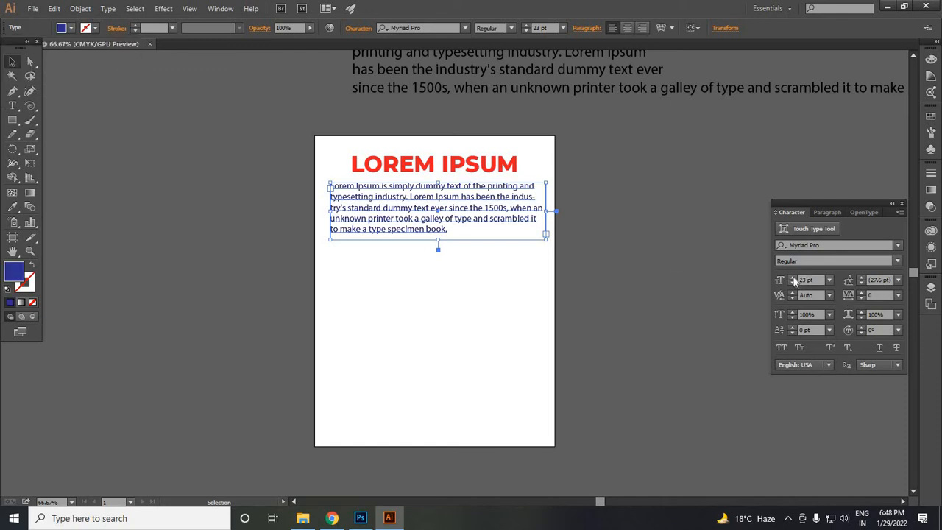
left_click(791, 278)
left_click(792, 278)
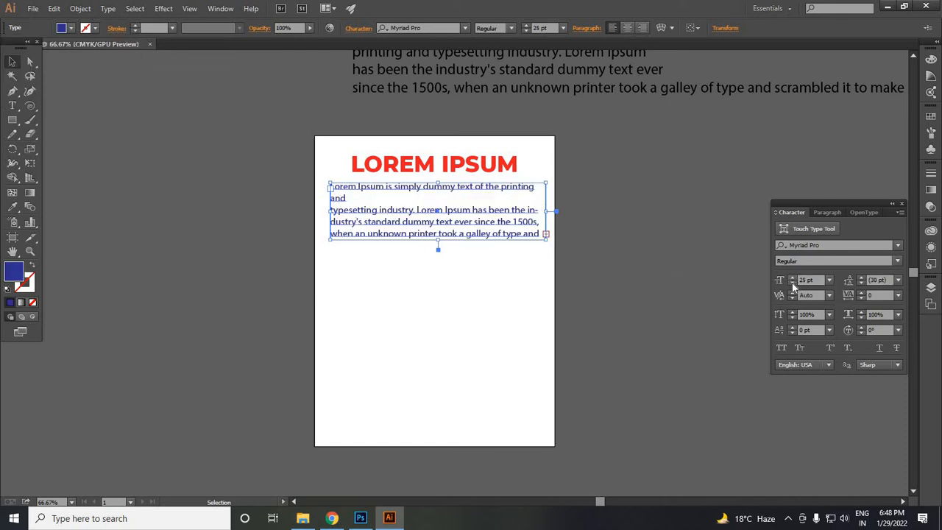
left_click(792, 283)
left_click(792, 282)
left_click(792, 283)
left_click(792, 283)
left_click(792, 282)
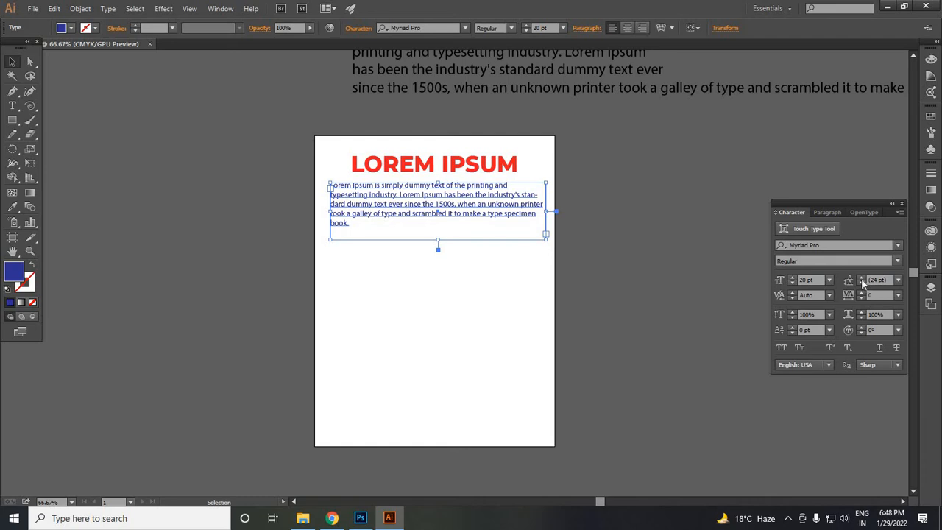
left_click(898, 279)
left_click(538, 225)
left_click(627, 280)
left_click(422, 227)
left_click(661, 301)
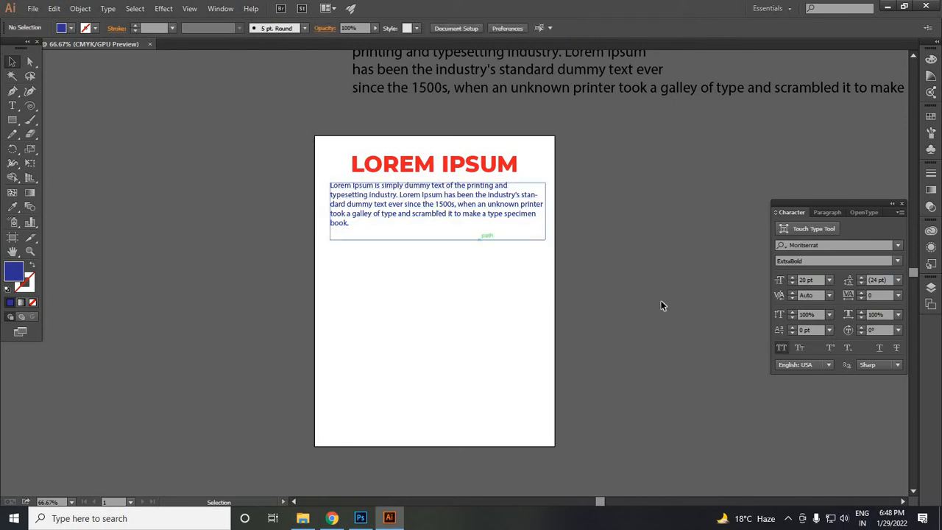
- Try a tighter leading of 19 pt on the paragraph
left_click(411, 204)
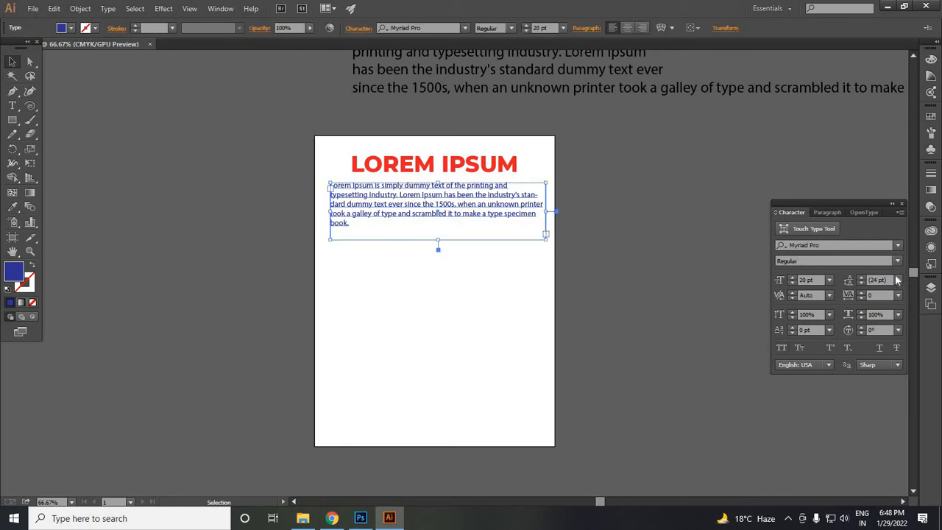
left_click(861, 284)
left_click(861, 284)
left_click(860, 284)
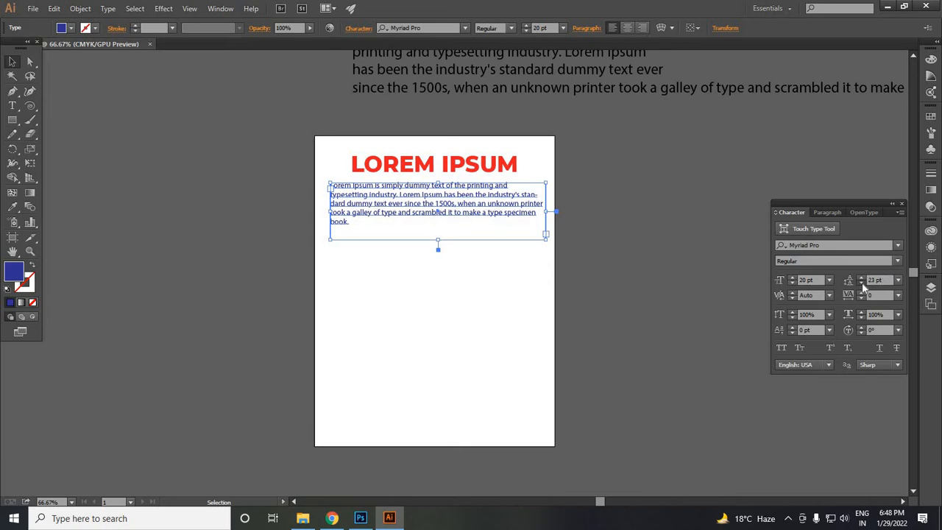
left_click(861, 284)
left_click(861, 284)
left_click(657, 318)
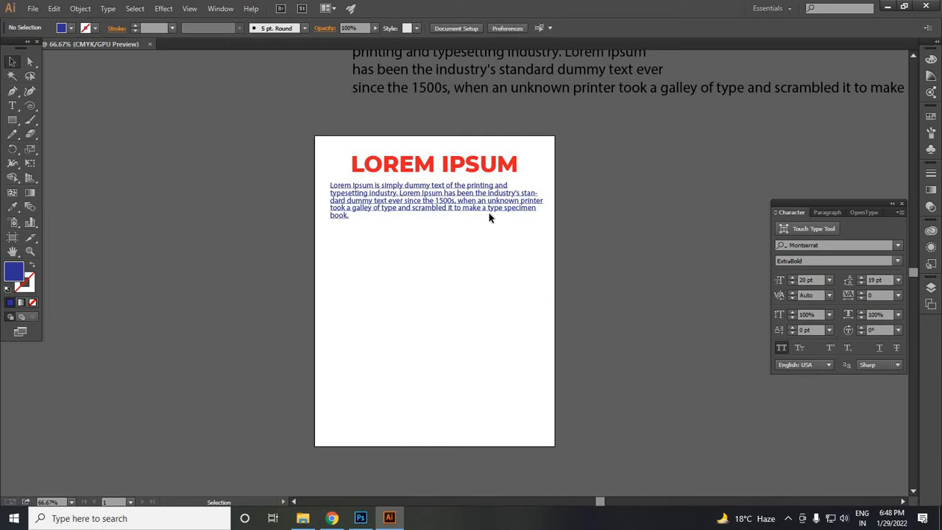
- Increase the paragraph's leading step by step to 30 pt
left_click(504, 238)
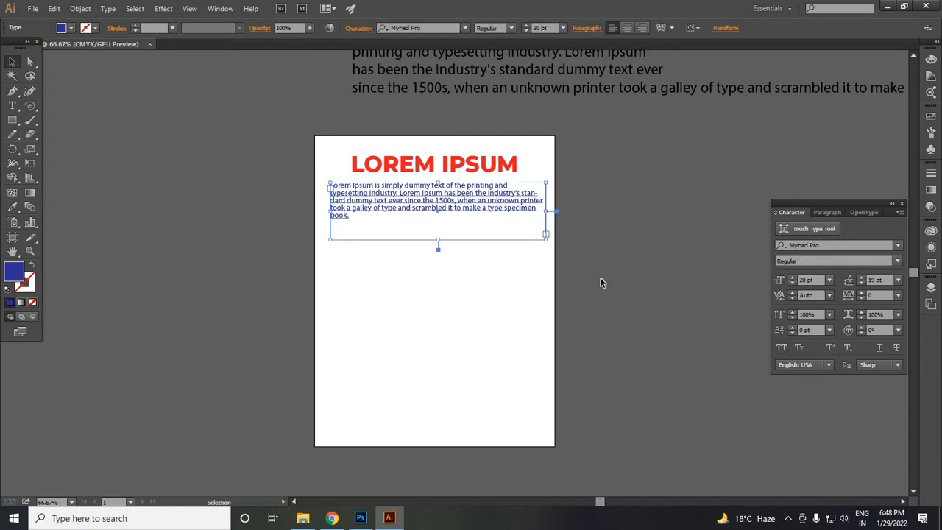
left_click(862, 278)
left_click(861, 278)
left_click(862, 278)
left_click(862, 278)
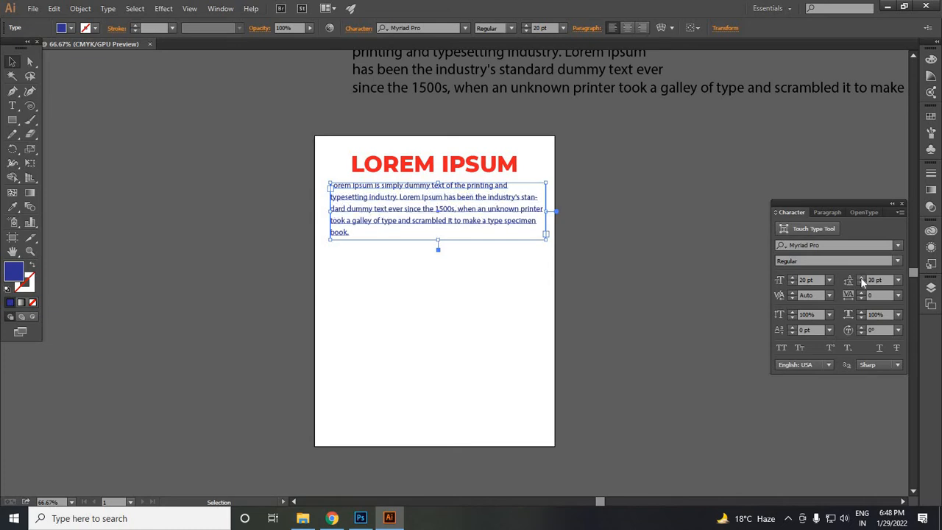
- Increase the paragraph's leading step by step from its current setting up to 40 pt
left_click(861, 278)
left_click(862, 278)
left_click(862, 278)
left_click(861, 278)
left_click(862, 278)
left_click(862, 278)
left_click(861, 278)
left_click(862, 279)
left_click(862, 278)
left_click(862, 278)
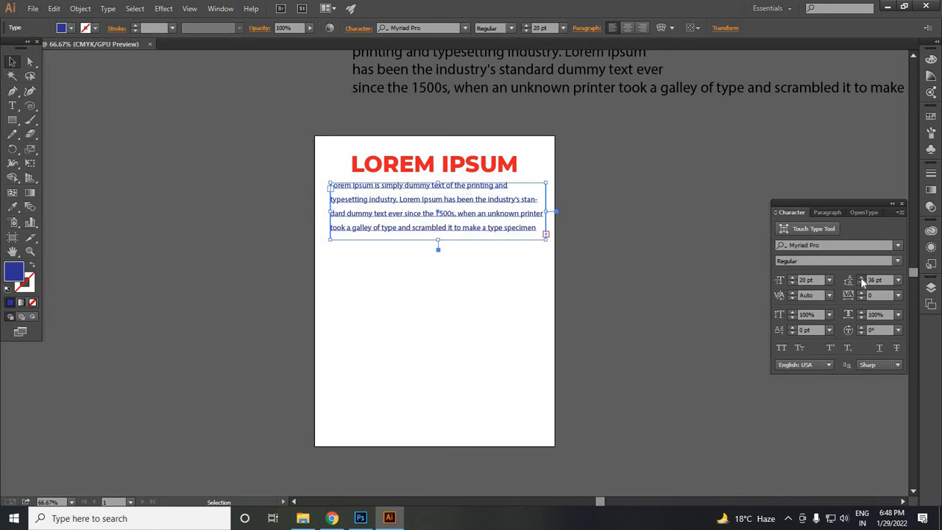
- Extend the paragraph's text frame downward to fit all of its text, and set the leading to Auto
double_click(438, 251)
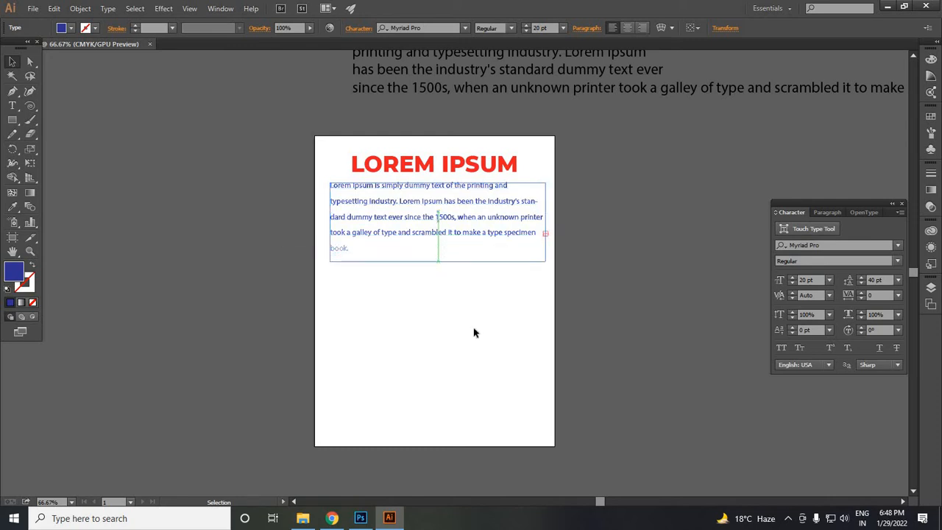
left_click(666, 387)
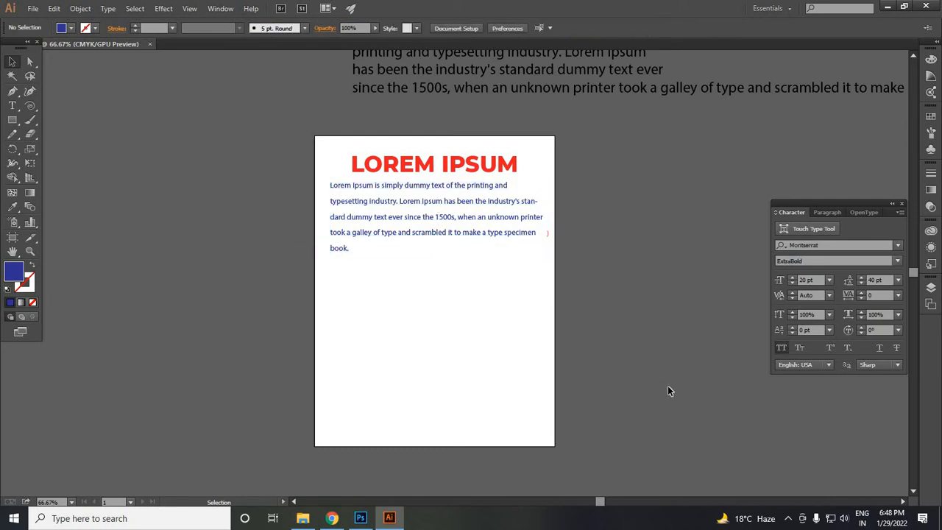
left_click(515, 258)
left_click(898, 280)
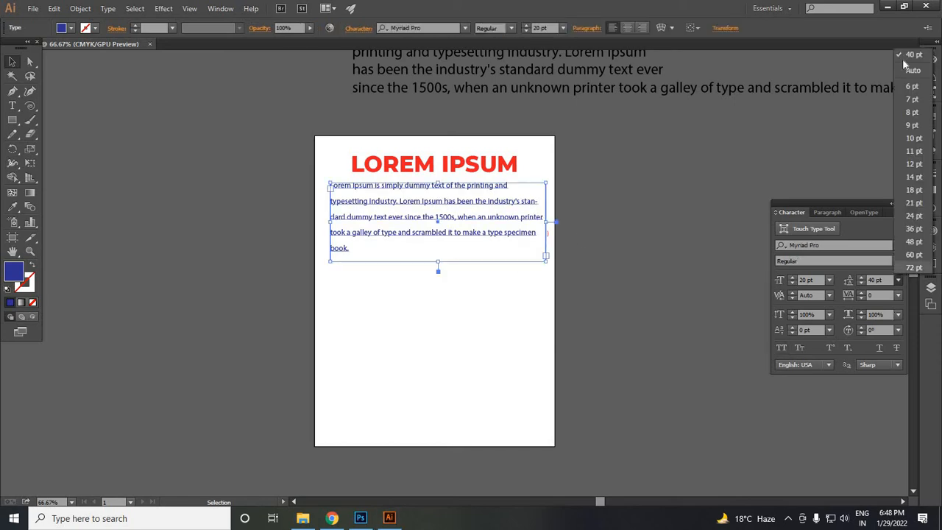
left_click(907, 70)
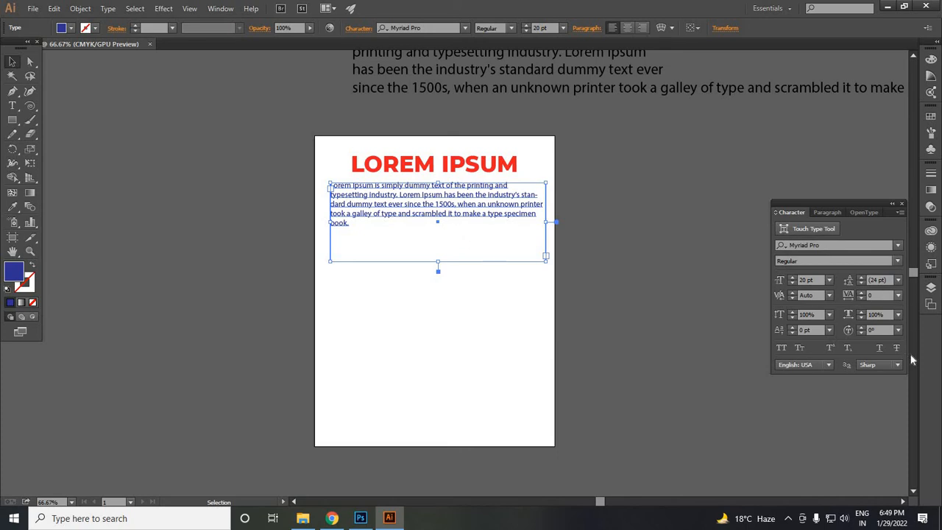
- Try tracking values of -10, 50 and 100 on the paragraph
left_click(898, 295)
left_click(906, 357)
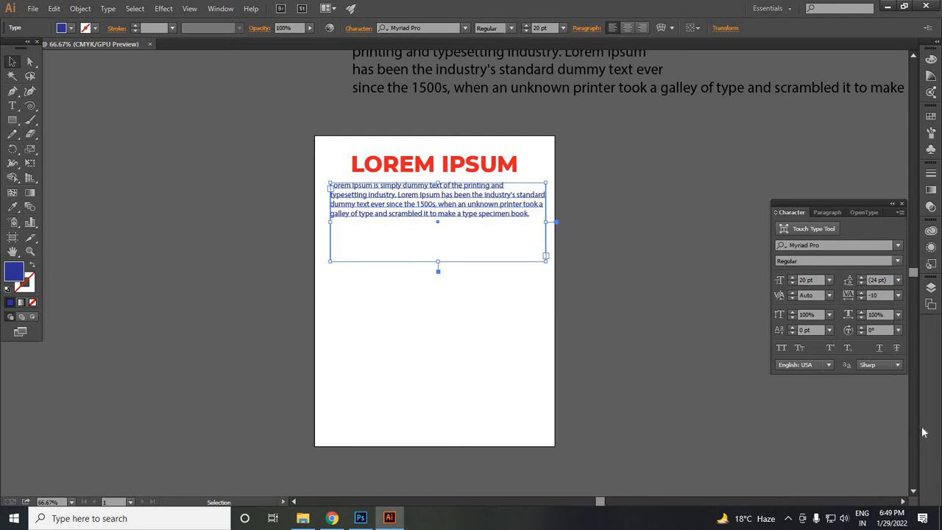
left_click(898, 295)
left_click(908, 444)
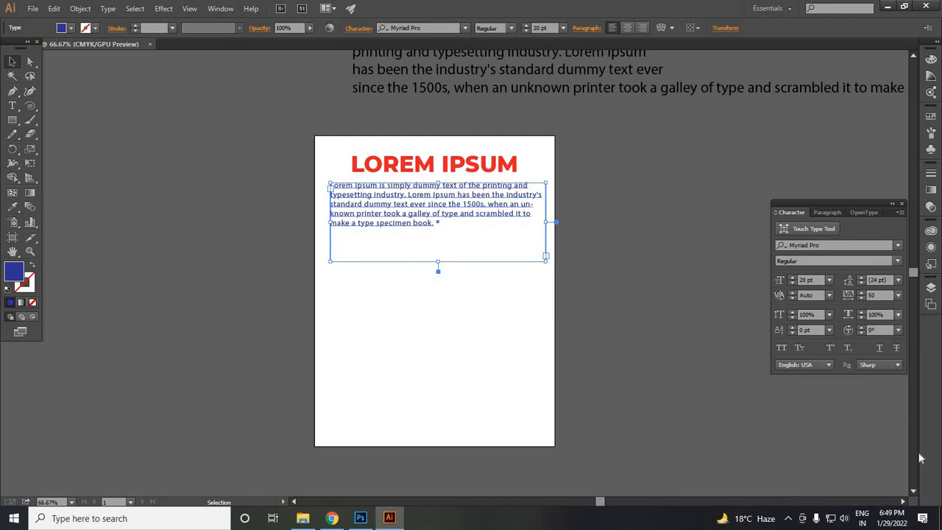
left_click(898, 295)
left_click(909, 472)
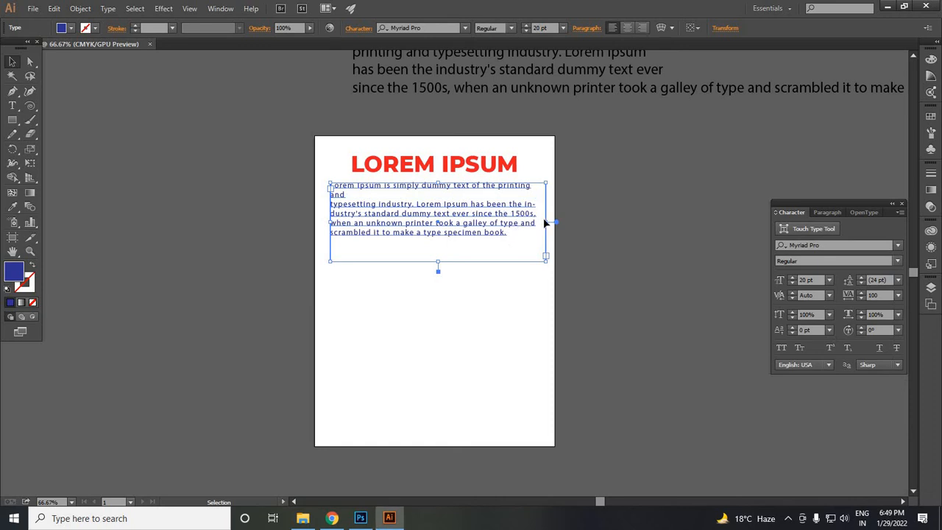
- Reduce the paragraph's font size to 17 pt and inspect the widely tracked text up close
left_click(793, 283)
left_click(792, 284)
left_click(793, 283)
left_click(490, 281)
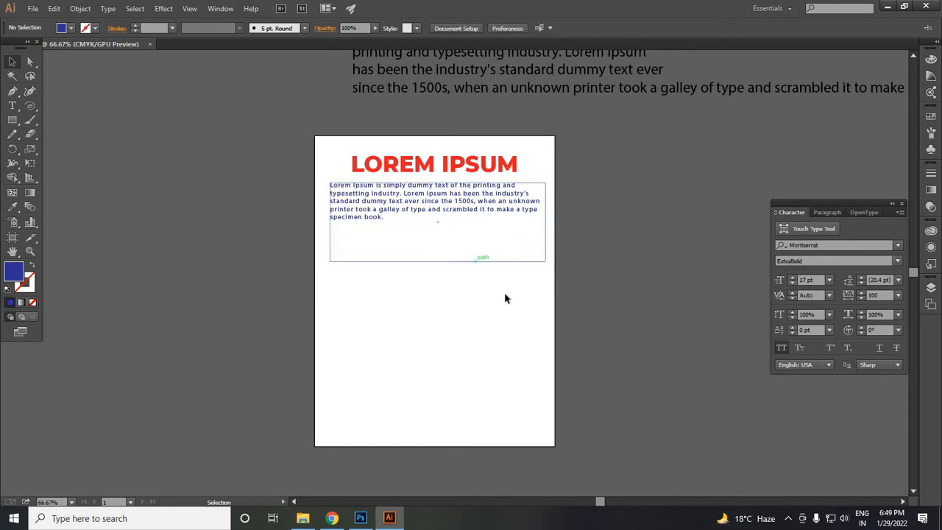
scroll(459, 296, "up", 4)
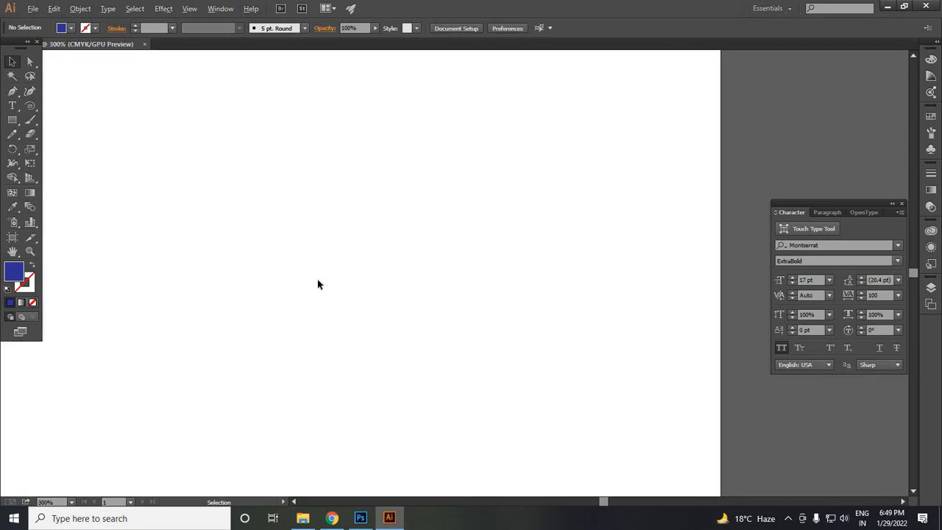
scroll(318, 281, "down", 2)
scroll(604, 479, "up", 3)
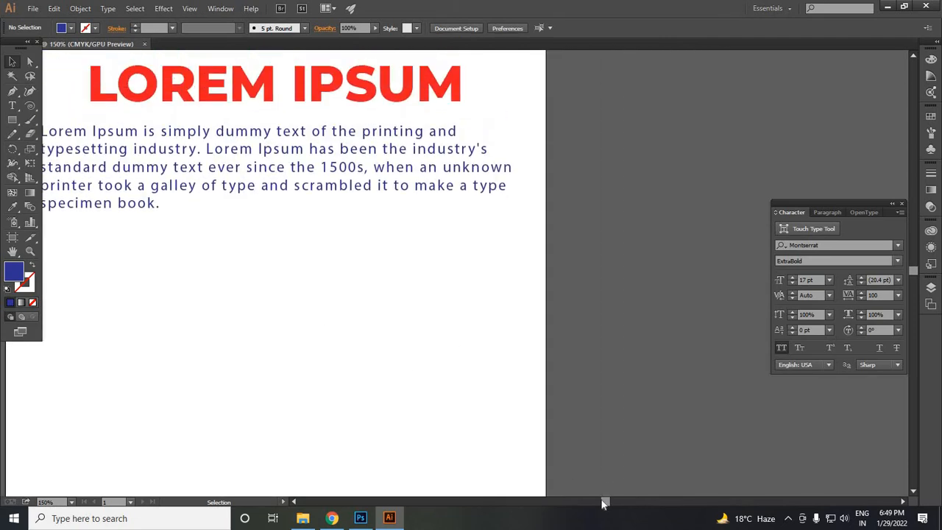
scroll(562, 453, "left", 4)
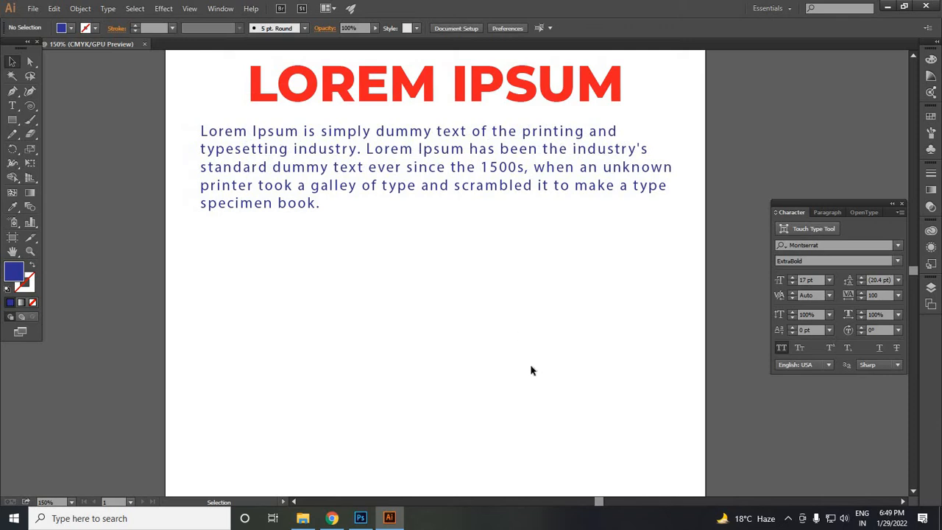
scroll(531, 370, "up", 2)
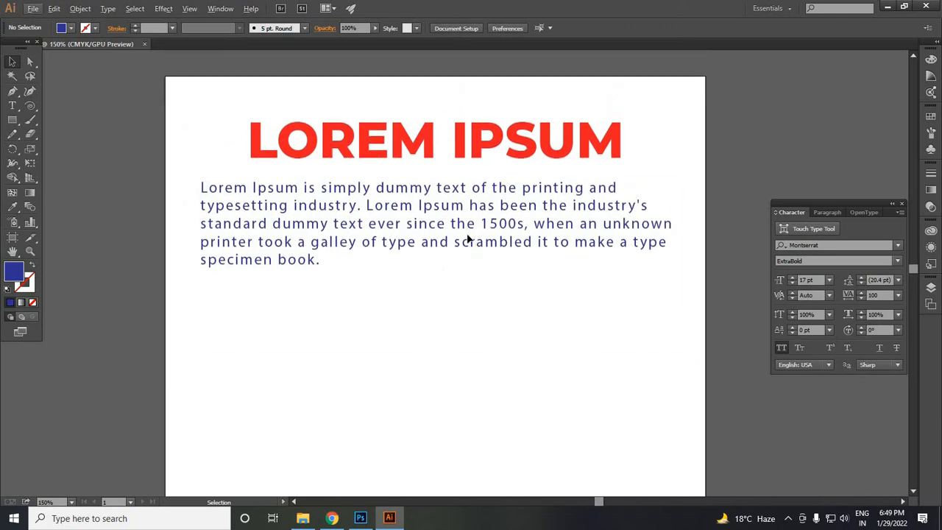
- Reset the paragraph's tracking to 0 and set its font size to 20 pt
left_click(534, 255)
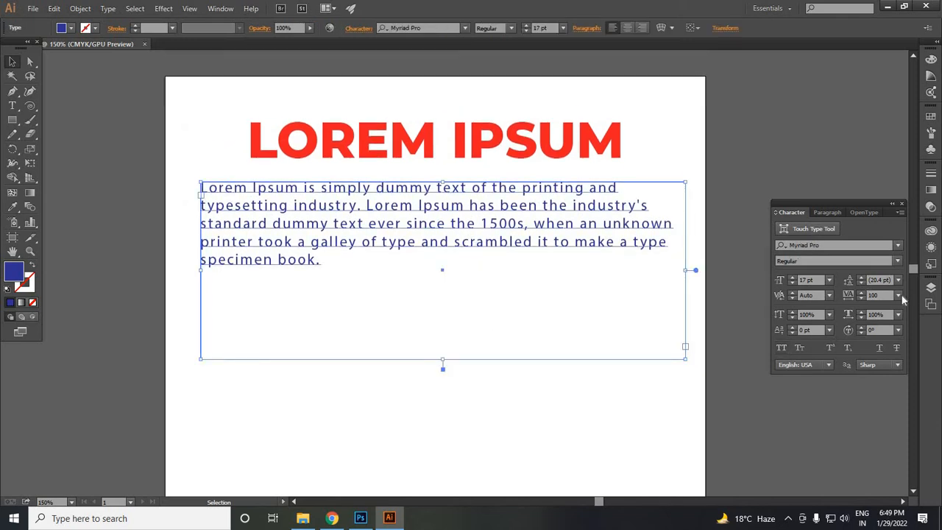
left_click(897, 296)
left_click(908, 388)
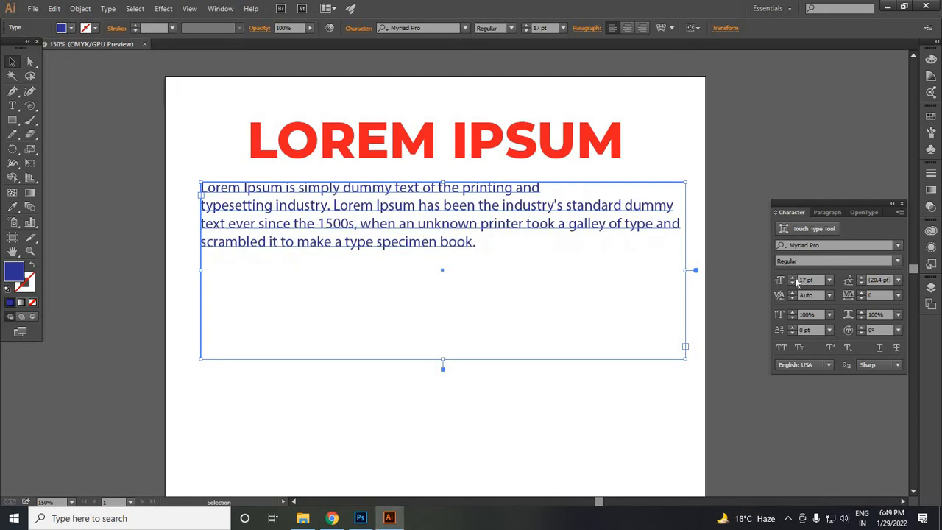
left_click(793, 277)
left_click(793, 278)
left_click(793, 277)
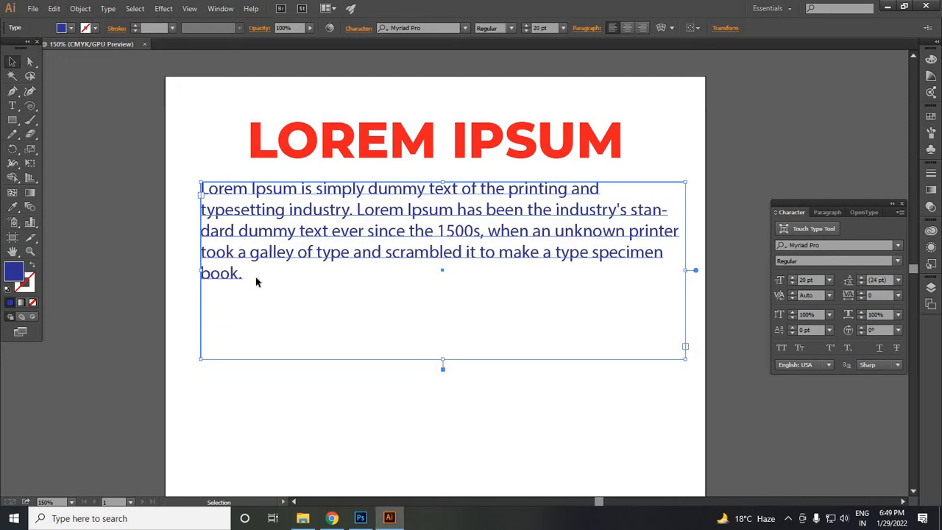
left_click(315, 294)
- Place the text cursor at the paragraph's end, and copy the "What is Lorem Ipsum?" passage from lipsum.com in Chrome
scroll(315, 293, "down", 2)
scroll(315, 292, "down", 1)
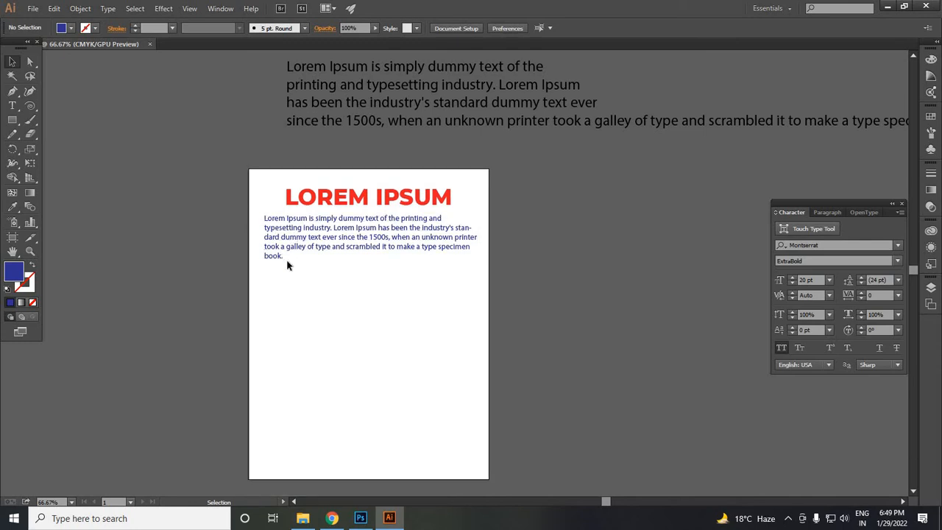
left_click(282, 254)
double_click(282, 255)
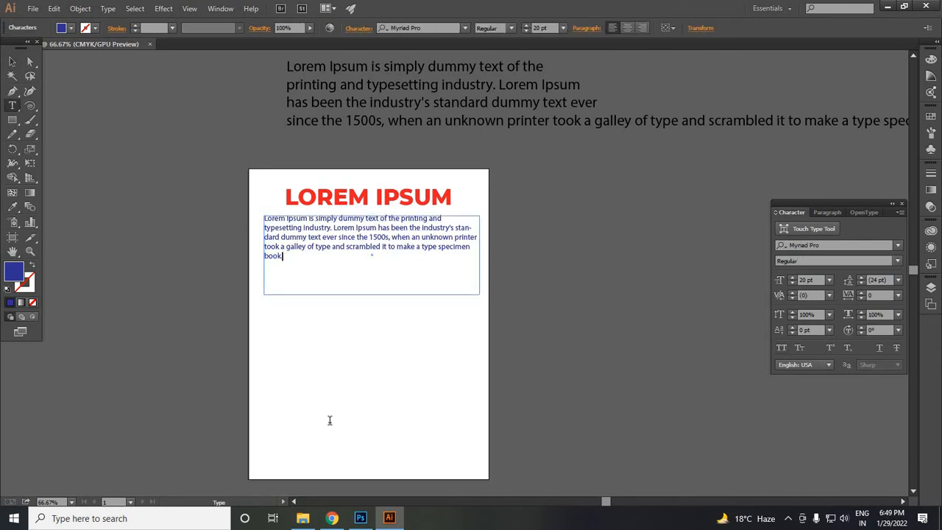
left_click(332, 518)
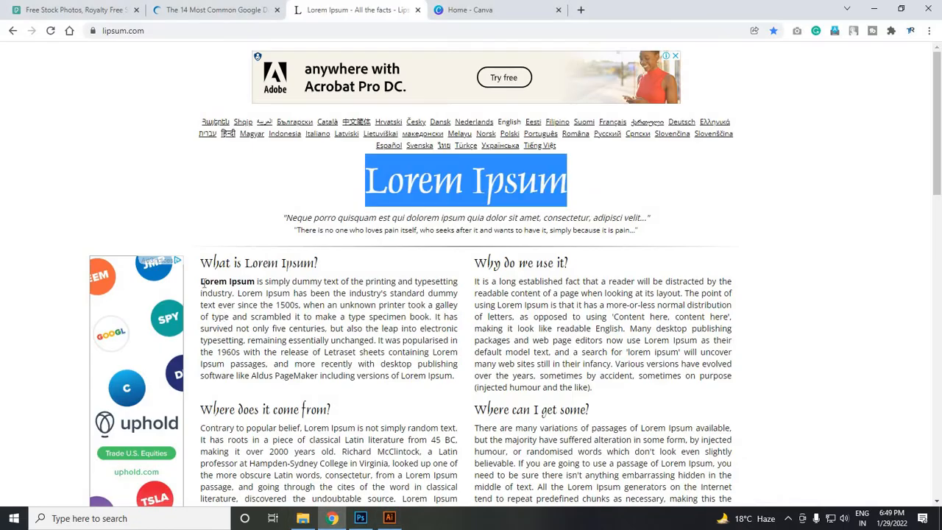
mouse_move(201, 282)
left_mouse_down()
mouse_move(457, 381)
mouse_move(243, 363)
mouse_move(248, 328)
mouse_move(197, 273)
mouse_move(201, 281)
left_mouse_up()
left_click(454, 378)
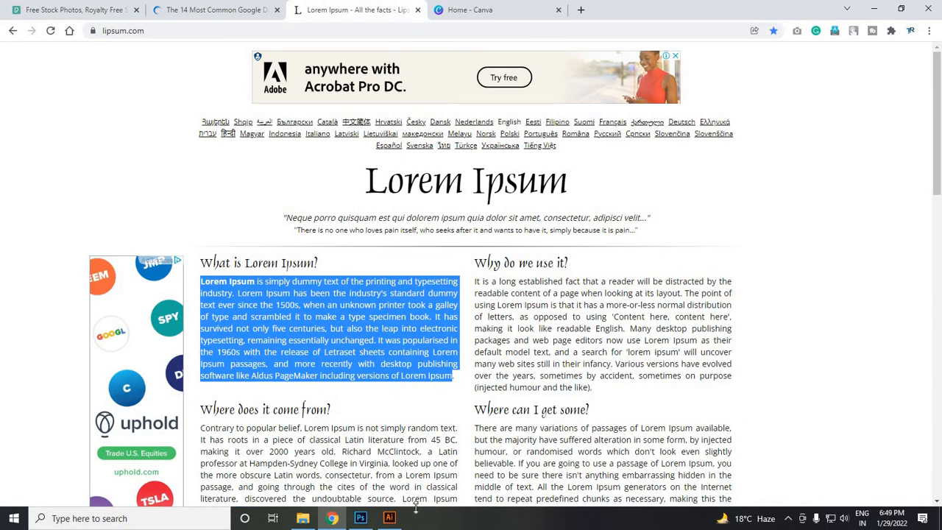
- Switch back to Illustrator and paste the copied passage after the word "book." at the paragraph's end
left_click(389, 518)
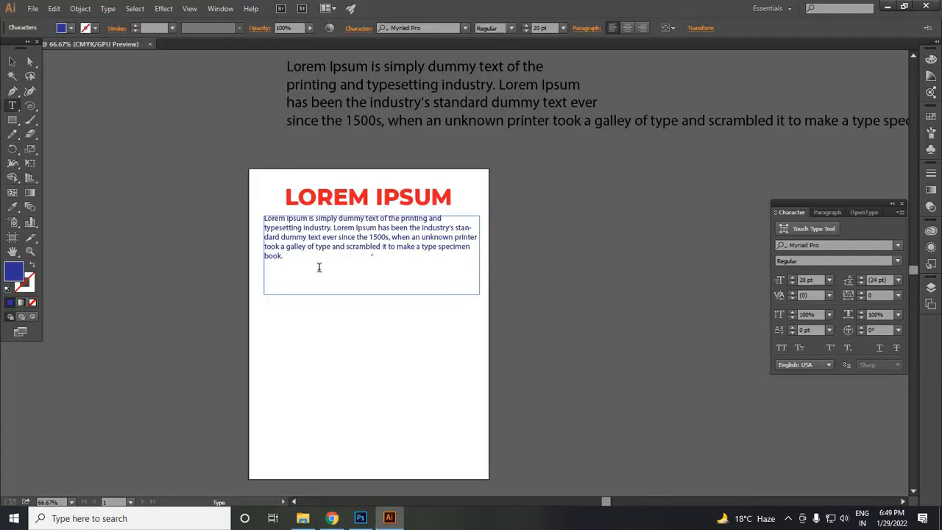
key("ctrl+v")
left_click(284, 256)
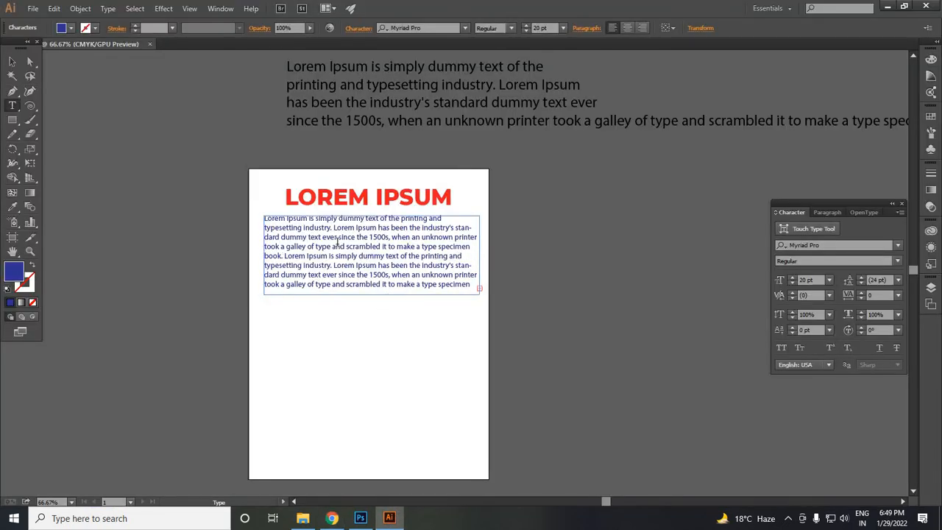
- Extend the text frame downward to the lower part of the page to fit the overset text
left_click(12, 61)
left_click(376, 293)
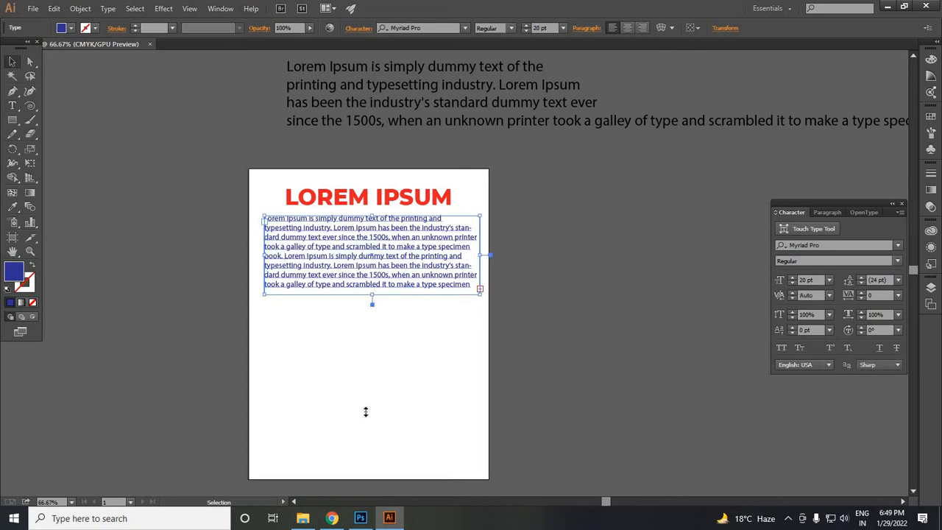
left_click_drag(366, 412, 361, 432)
- Split the text into three paragraphs separated by blank lines, before the second "Lorem Ipsum has been" and before "It was popularised"
key("t")
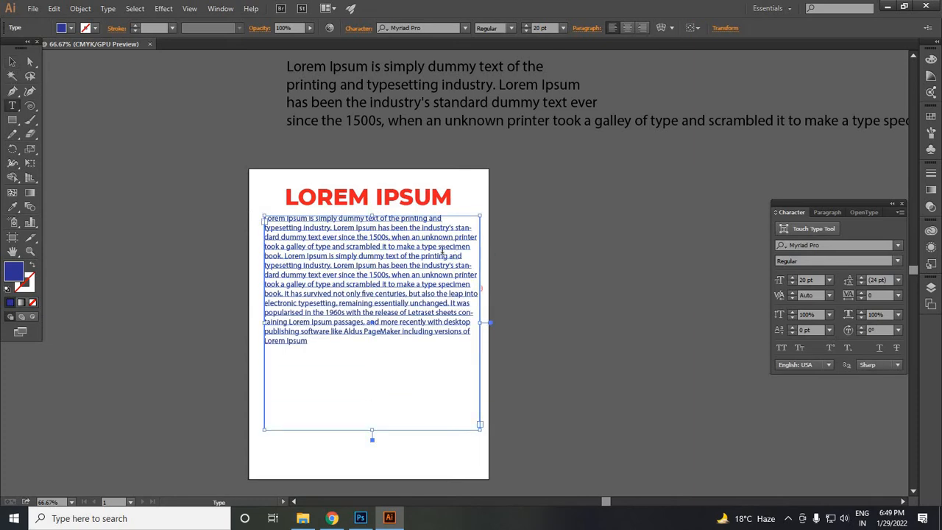
left_click(442, 252)
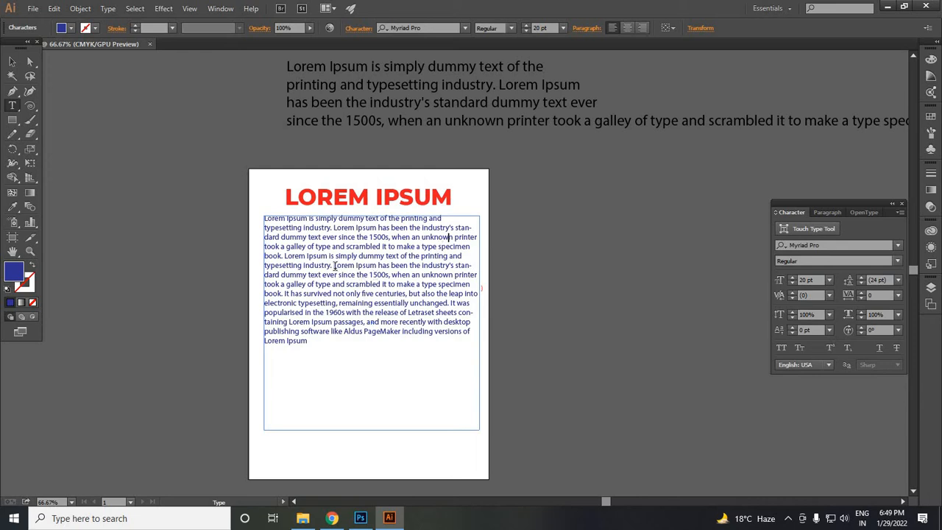
key("Return")
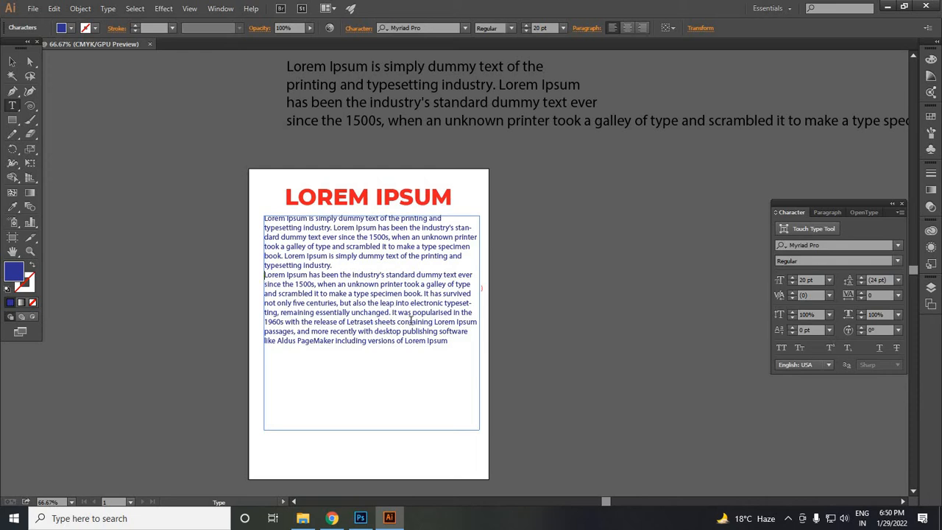
key("Return")
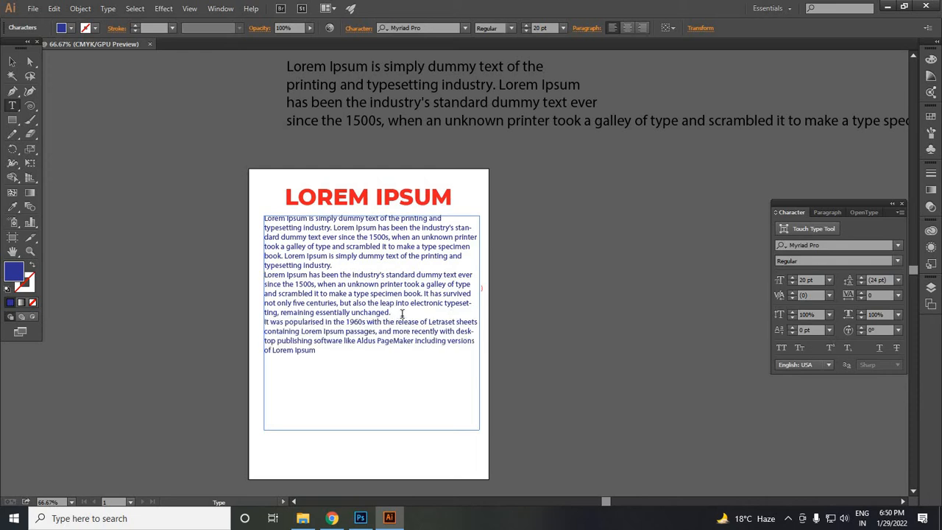
key("Return")
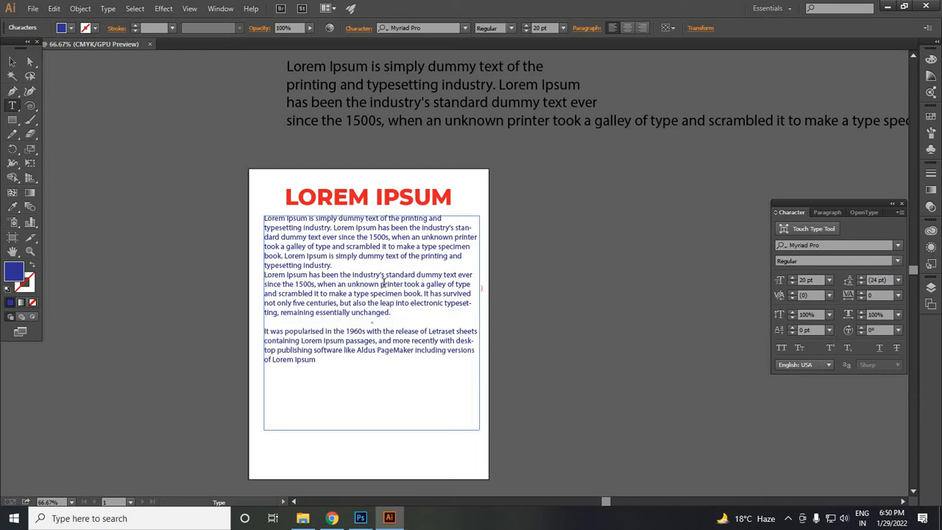
key("Return")
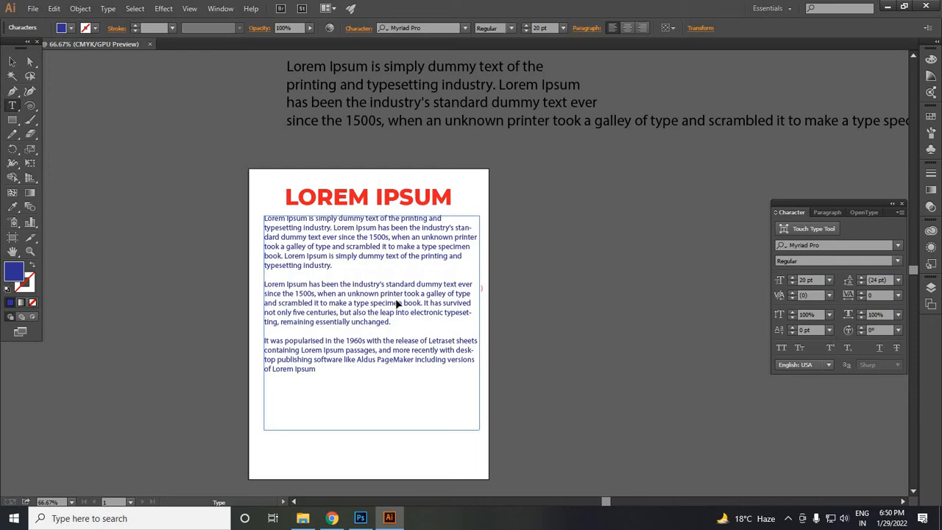
key("Escape")
left_click(515, 304)
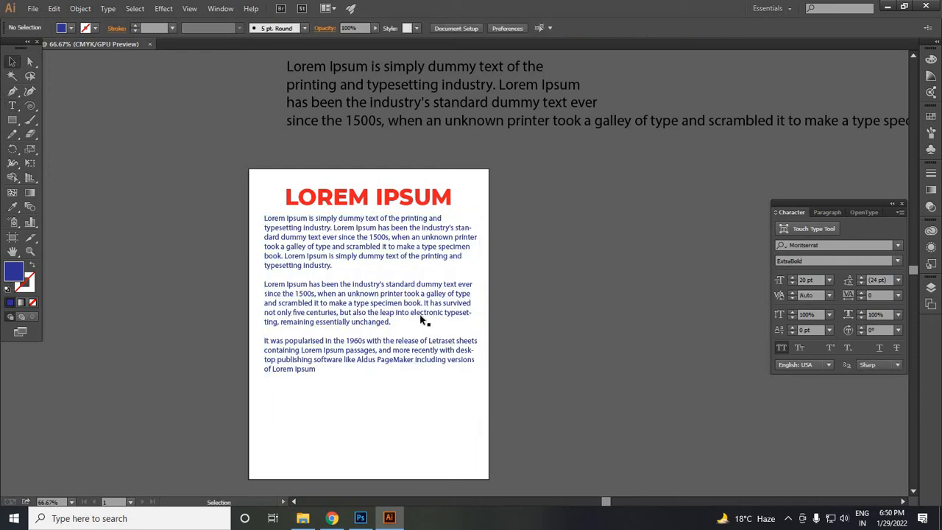
left_click(465, 312)
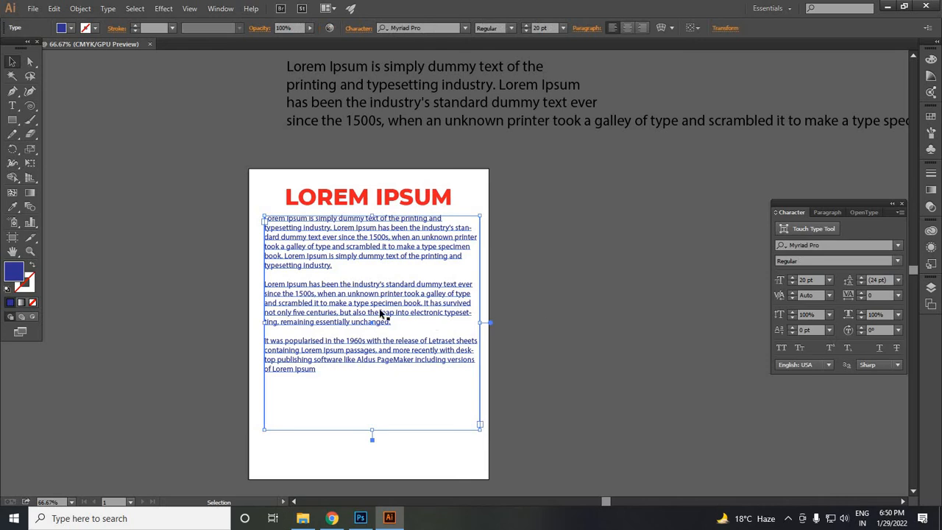
left_click(700, 395)
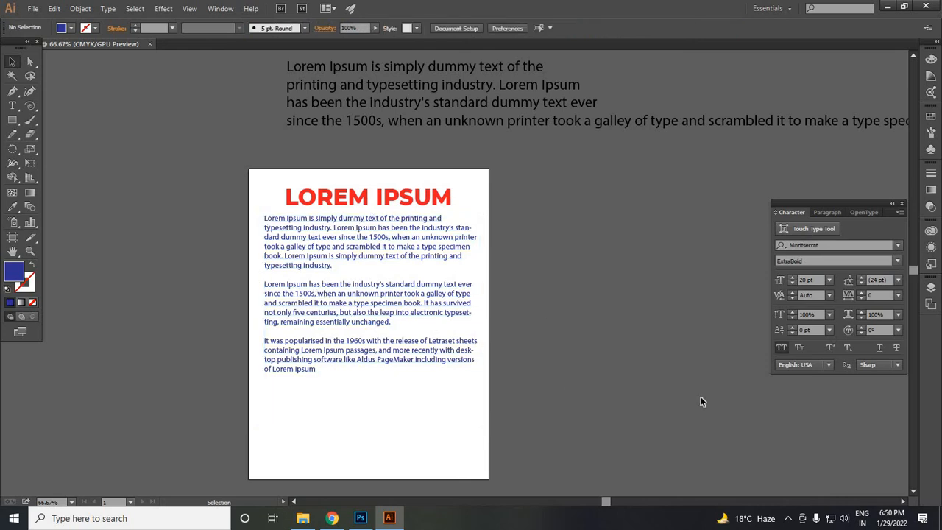
- Apply a left indent of 1 pt to the body text with the Paragraph settings
left_click(330, 286)
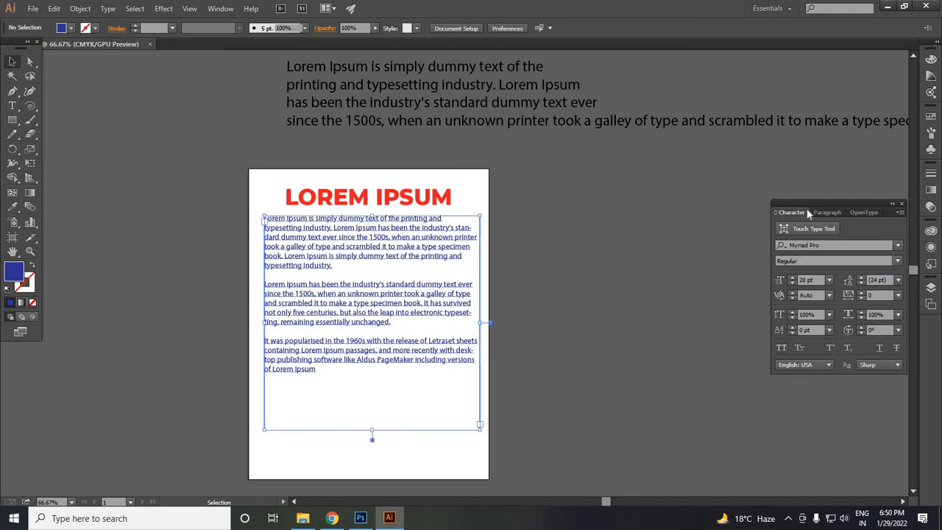
left_click(827, 211)
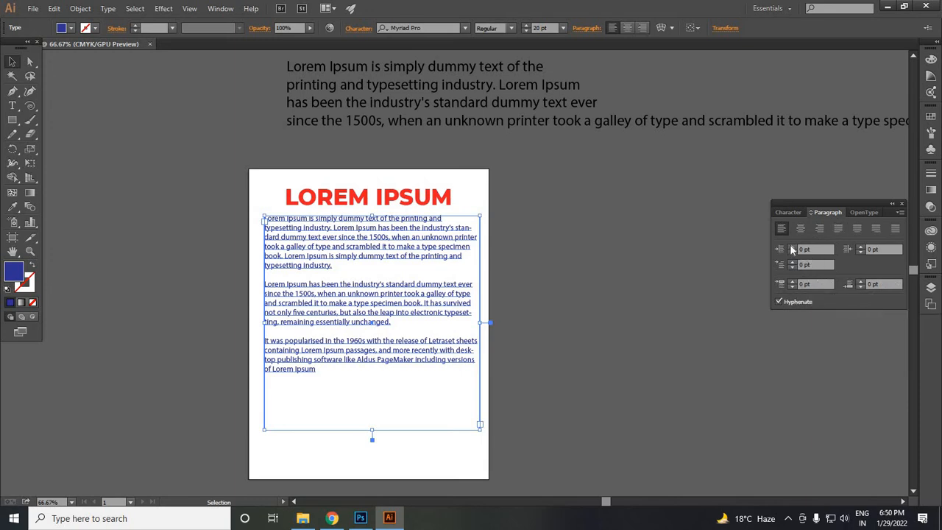
left_click(791, 248)
key("ctrl+z")
key("ctrl+z")
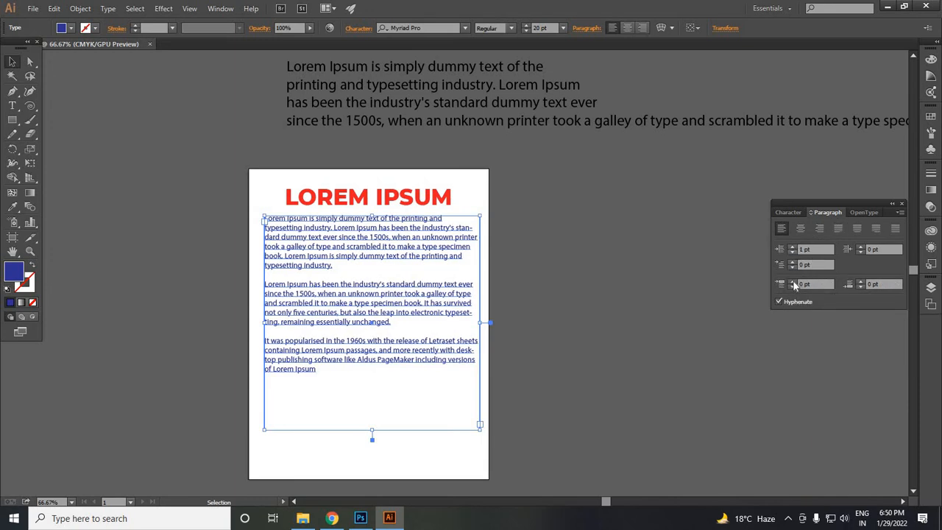
- Reset the body text's left indent to 0 pt and set its space before paragraphs to 10 pt
left_click(792, 282)
left_click(793, 282)
left_click(792, 282)
left_click(792, 281)
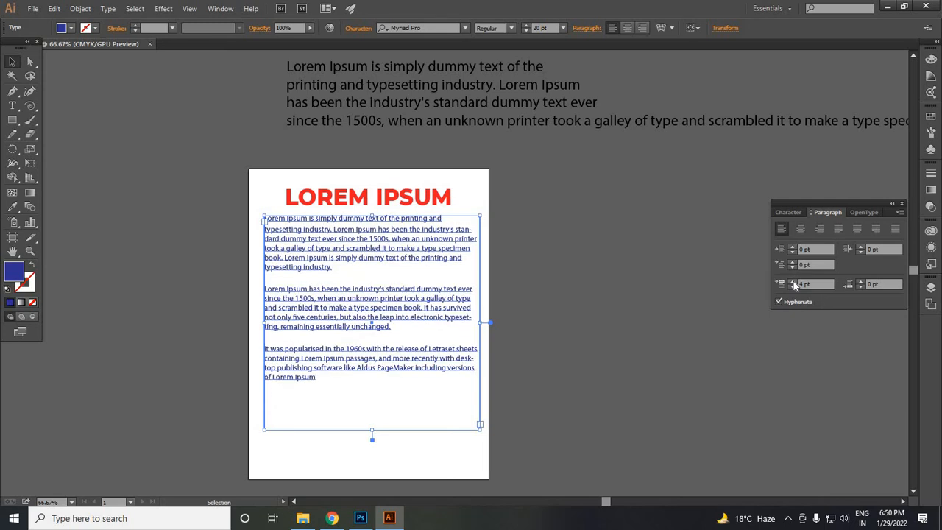
left_click(793, 282)
left_click(793, 282)
left_click(792, 282)
left_click(793, 281)
left_click(792, 282)
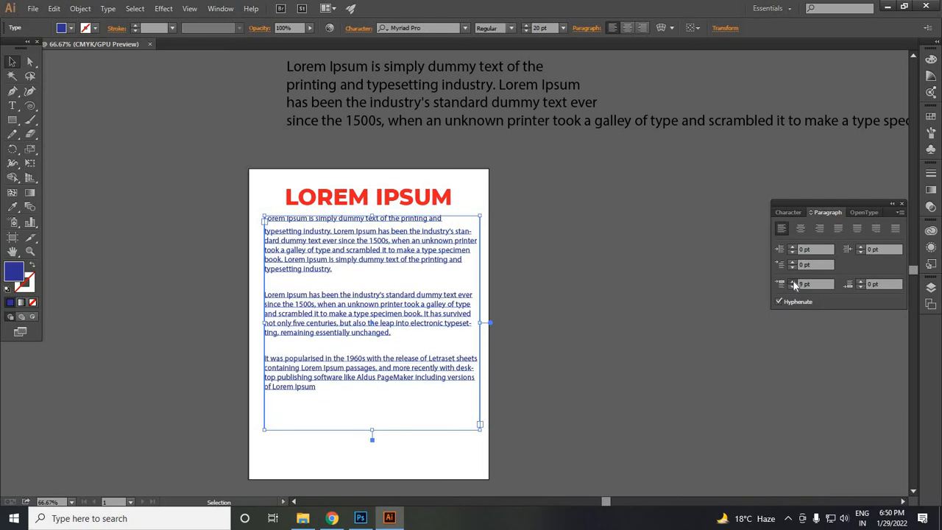
left_click(792, 282)
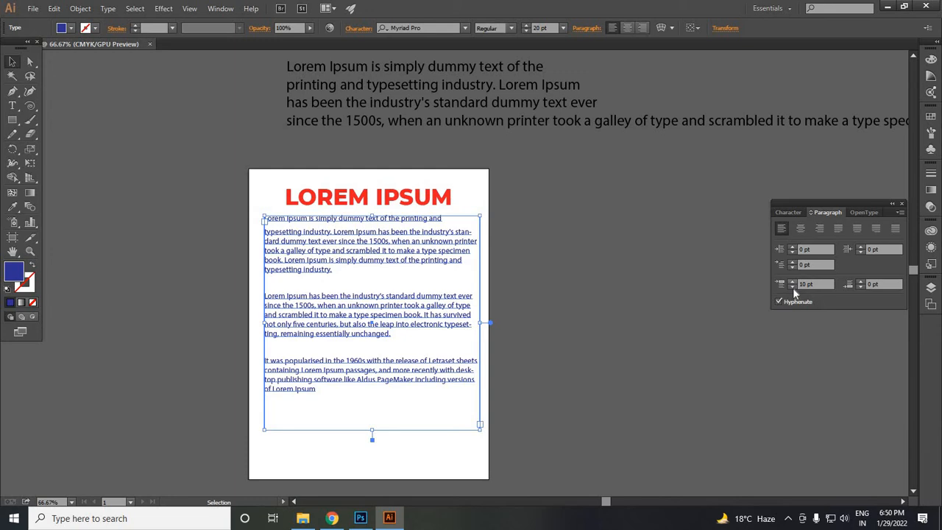
- Reduce the body text's space before paragraphs to -9 pt
left_click(793, 287)
left_click(792, 287)
left_click(793, 287)
left_click(792, 287)
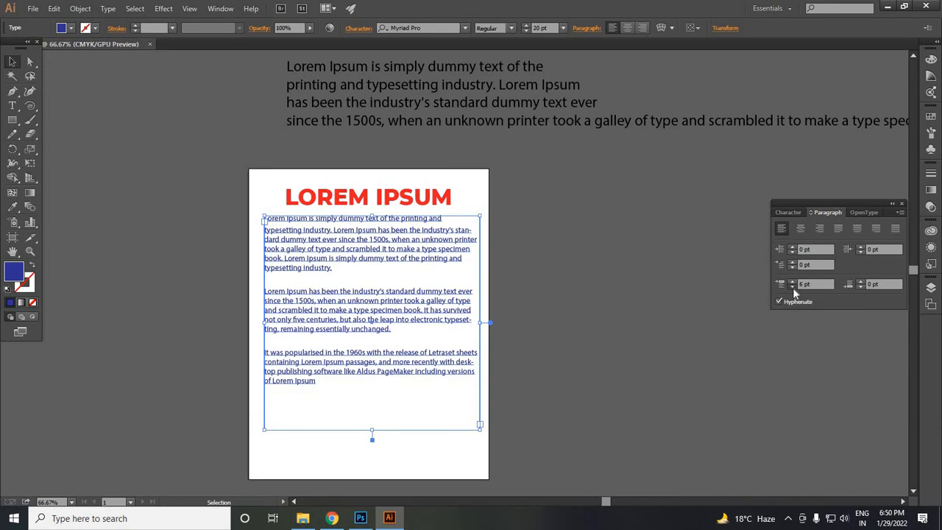
left_click(793, 287)
left_click(793, 287)
left_click(792, 287)
left_click(793, 287)
left_click(793, 286)
left_click(792, 286)
left_click(792, 287)
left_click(793, 287)
left_click(792, 287)
left_click(792, 287)
left_click(792, 287)
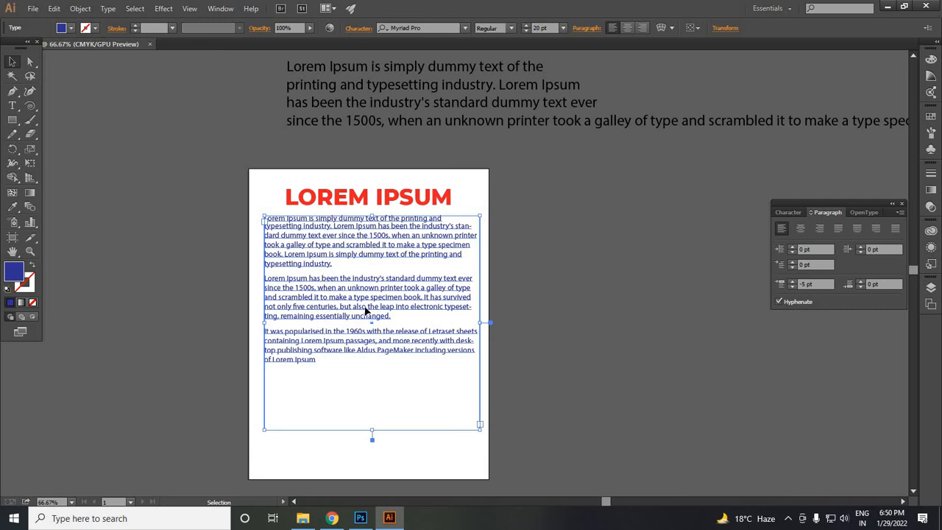
left_click(793, 287)
left_click(793, 287)
left_click(792, 287)
left_click(792, 287)
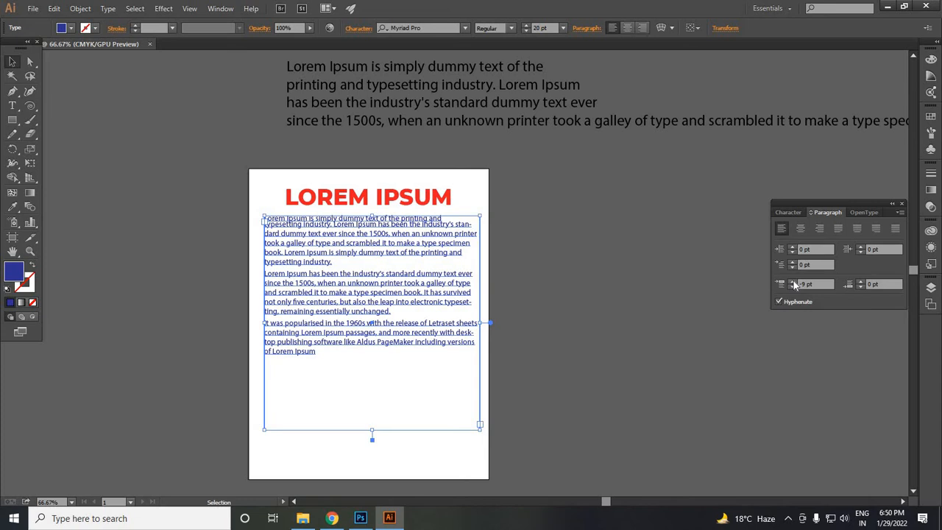
- Increase the body text's space before paragraphs to 24 pt and deselect the frame
left_click(793, 281)
left_click(793, 281)
left_click(792, 281)
left_click(793, 281)
left_click(793, 281)
left_click(792, 281)
left_click(792, 281)
left_click(792, 281)
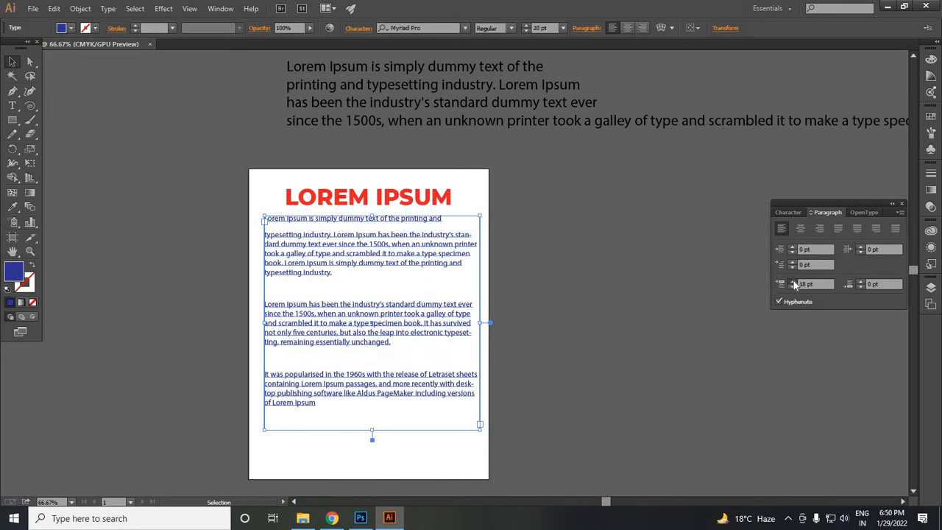
left_click(792, 281)
left_click(792, 281)
left_click(792, 281)
left_click(793, 282)
left_click(792, 281)
left_click(792, 281)
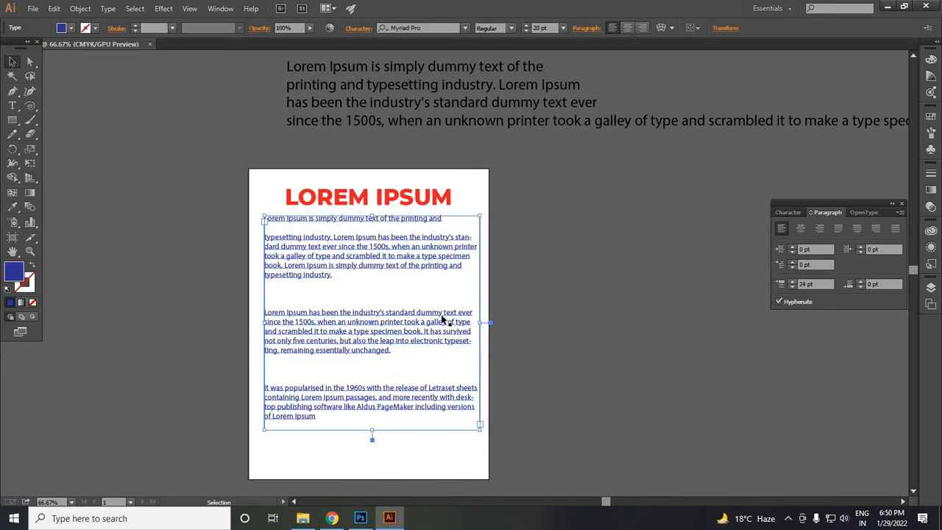
left_click(704, 403)
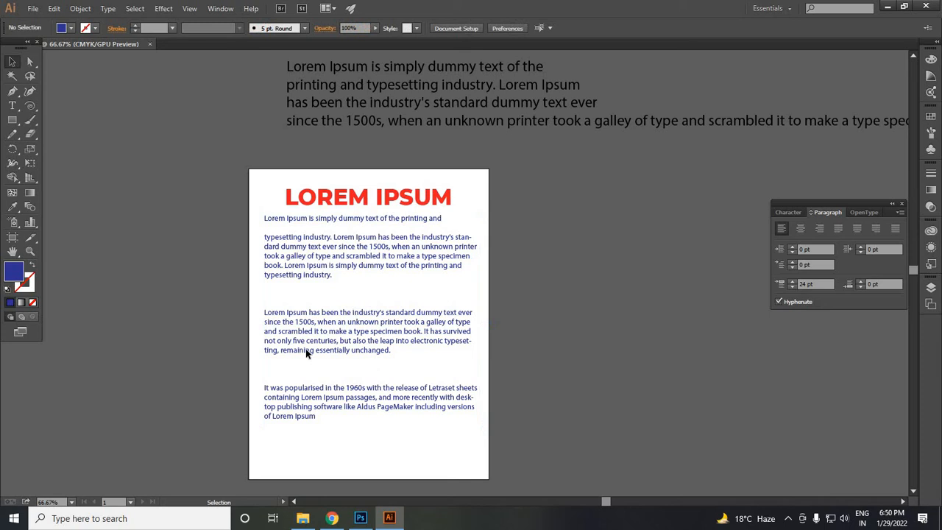
- Remove the line break before "typesetting" in the first sentence and the blank lines between the three body paragraphs
left_click(267, 240)
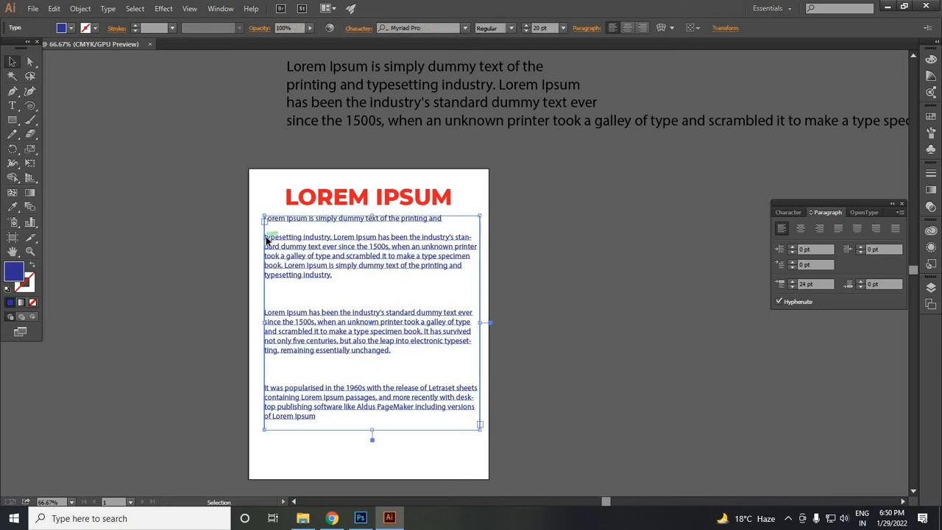
left_click(587, 290)
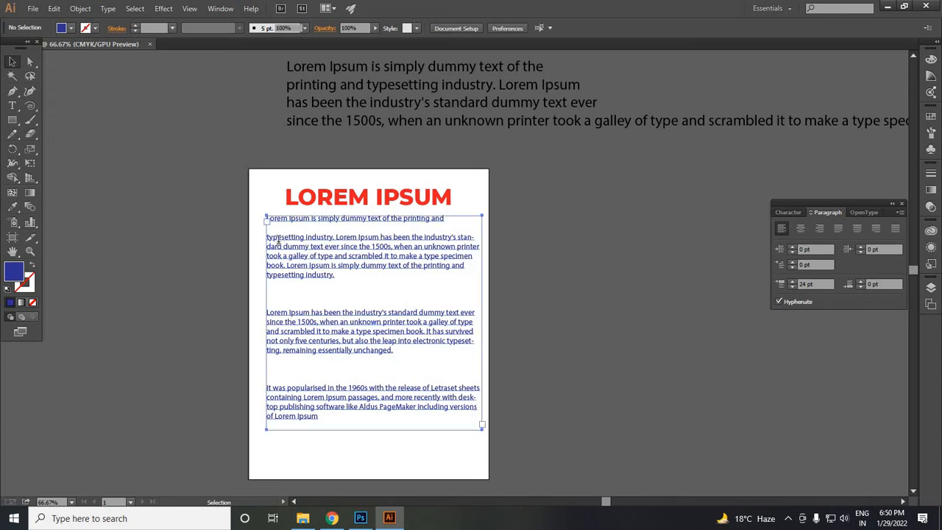
double_click(268, 237)
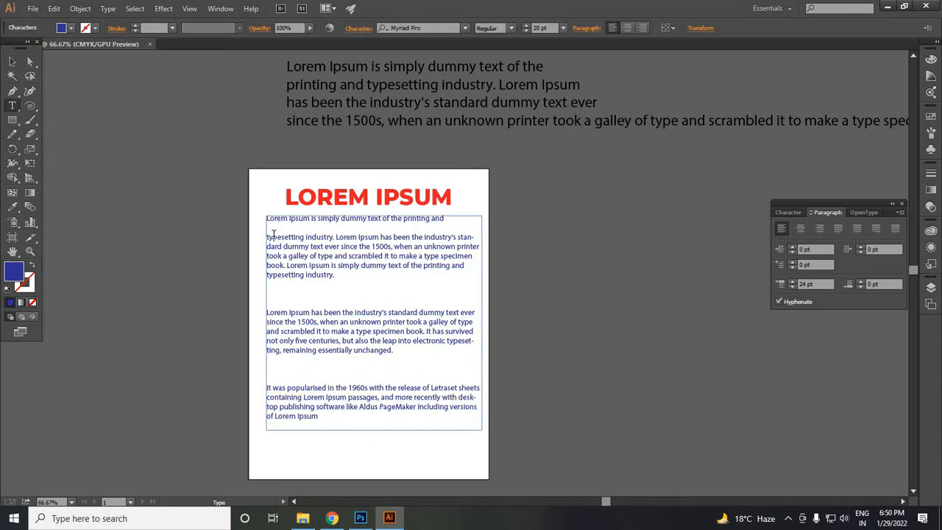
key("BackSpace")
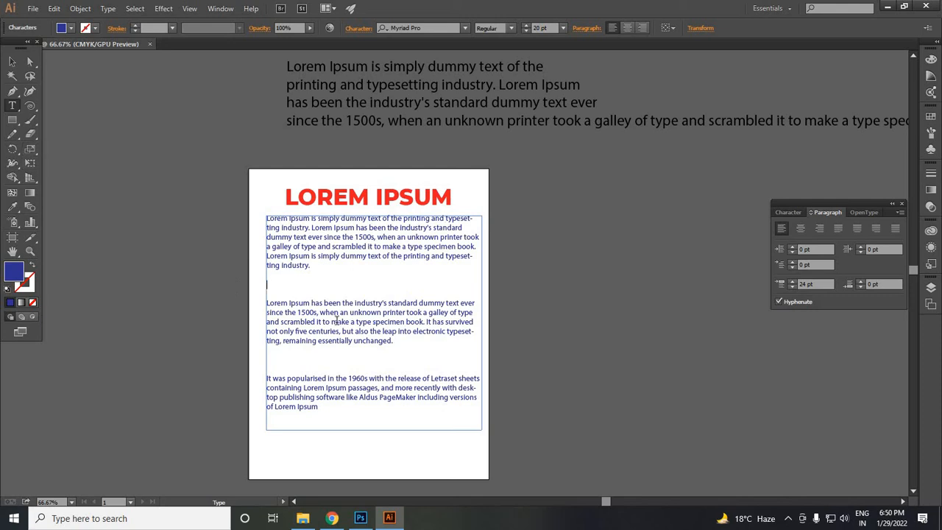
key("BackSpace")
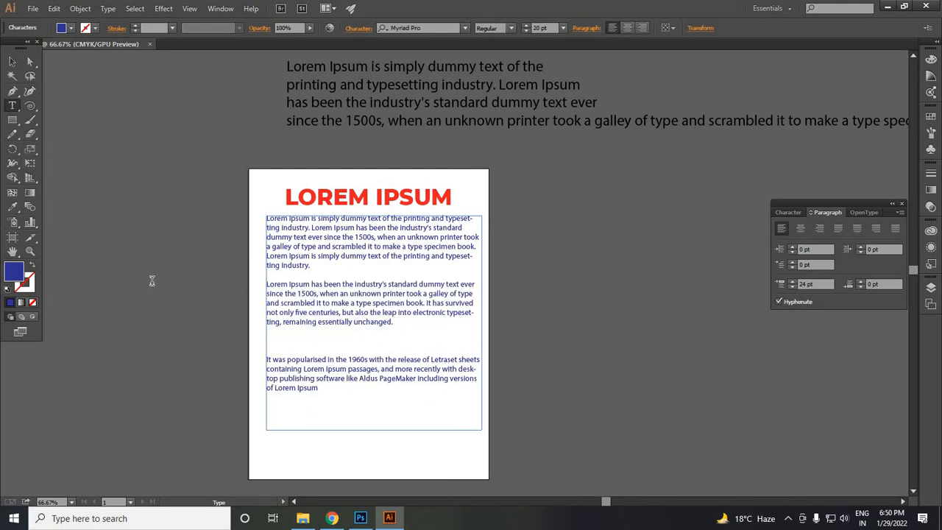
left_click(276, 342)
key("BackSpace")
left_click(12, 64)
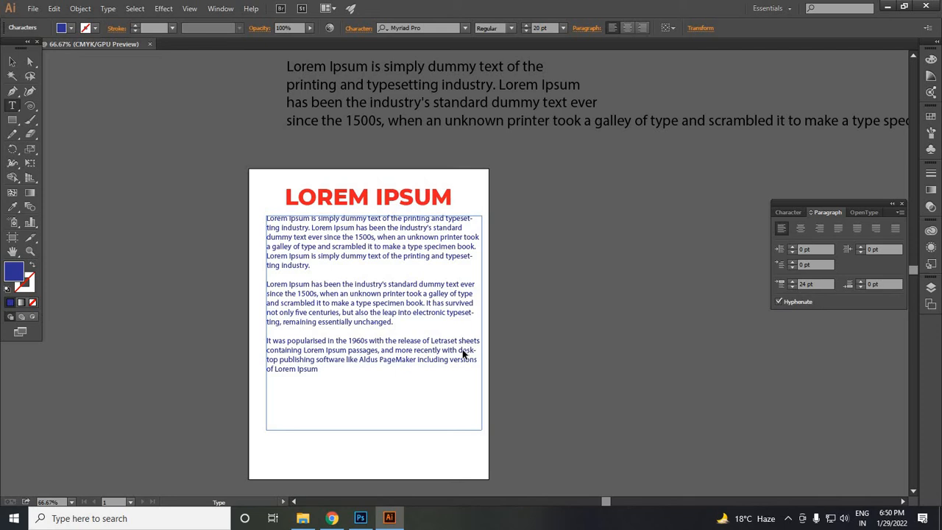
- Select the body text frame and set its space before paragraphs to 31 pt
left_click(367, 296)
left_click(406, 303)
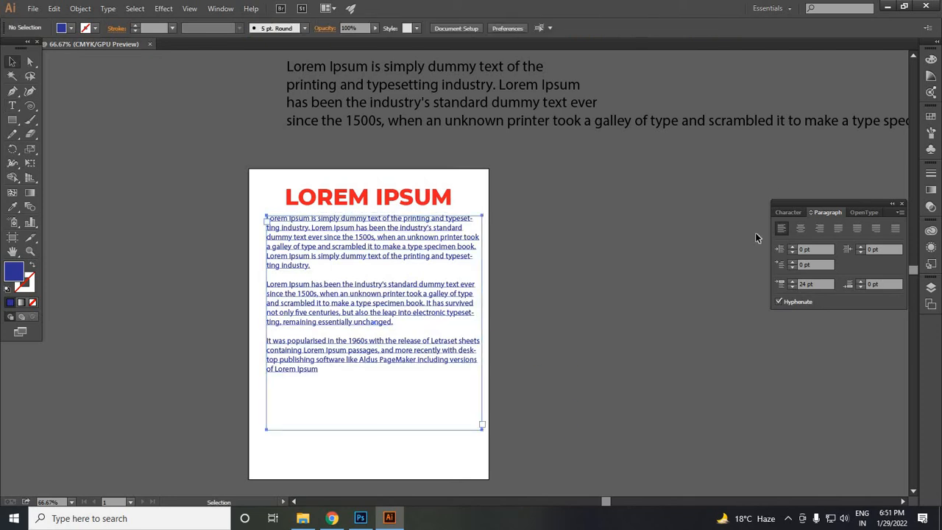
left_click(792, 281)
left_click(792, 284)
left_click(792, 284)
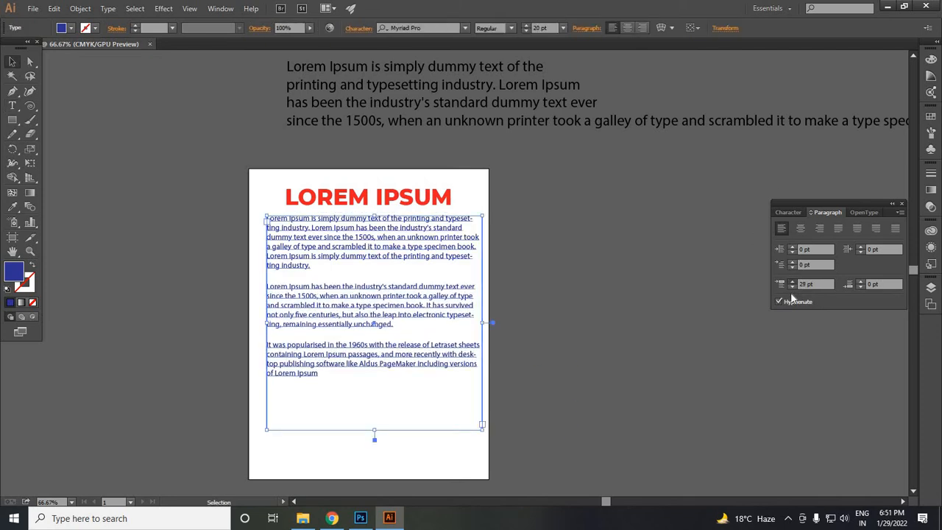
left_click(791, 284)
left_click(792, 284)
left_click(792, 287)
left_click(792, 287)
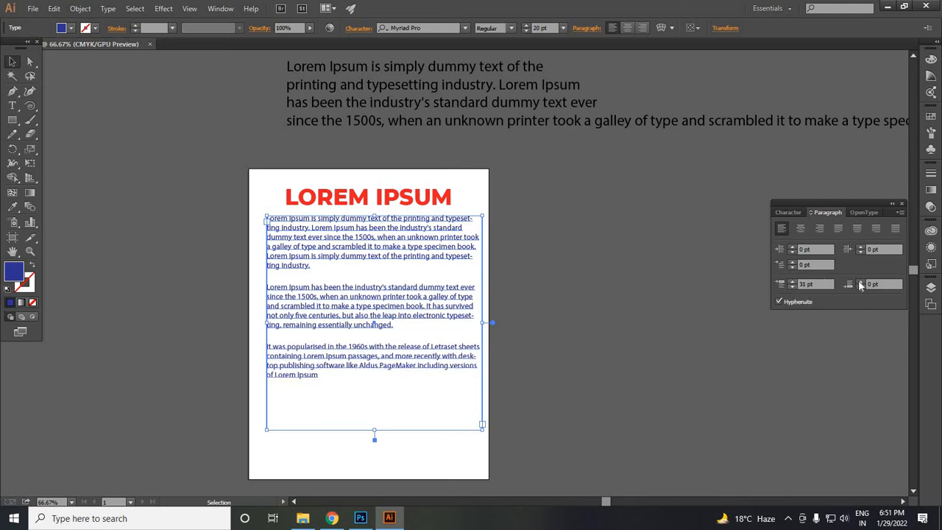
- Set the body text's space after paragraphs to 17 pt
left_click(860, 282)
left_click(860, 282)
left_click(860, 282)
left_click(861, 282)
left_click(860, 283)
left_click(860, 283)
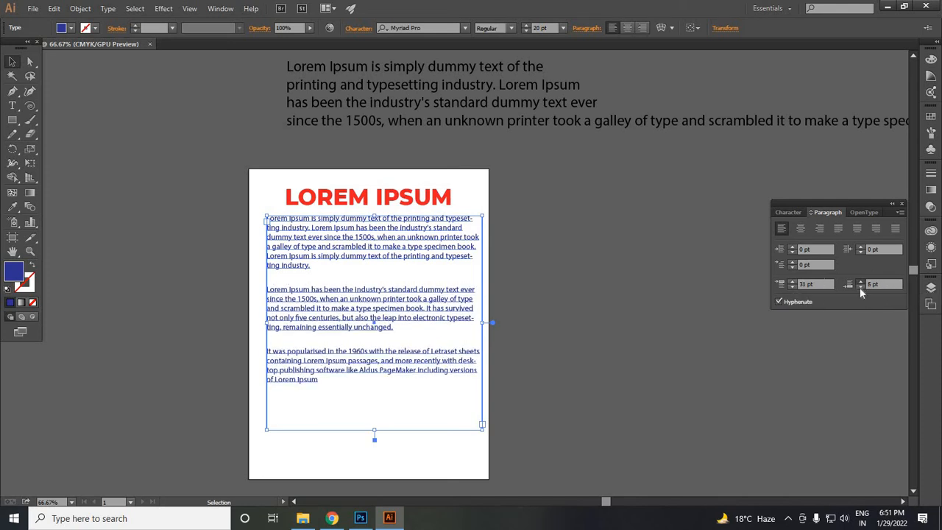
left_click(860, 282)
left_click(860, 283)
left_click(860, 282)
left_click(860, 282)
left_click(861, 282)
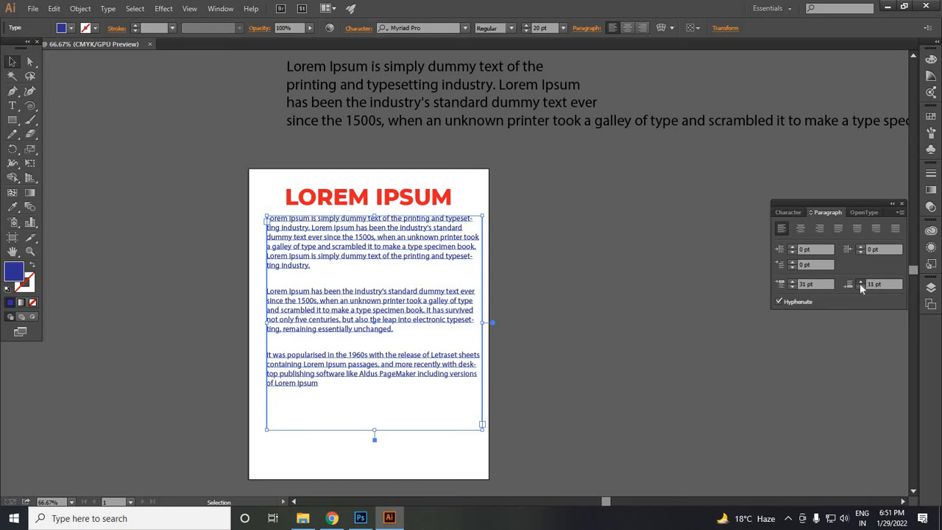
left_click(860, 282)
left_click(860, 283)
left_click(860, 282)
left_click(860, 282)
left_click(860, 282)
left_click(860, 283)
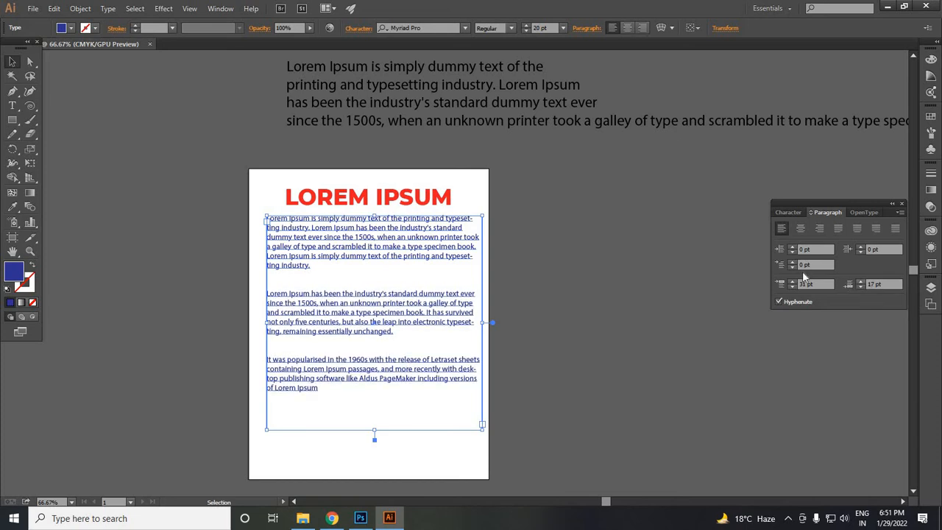
- Select the whole second paragraph and give it a left indent of 167 pt
left_click(588, 282)
double_click(302, 287)
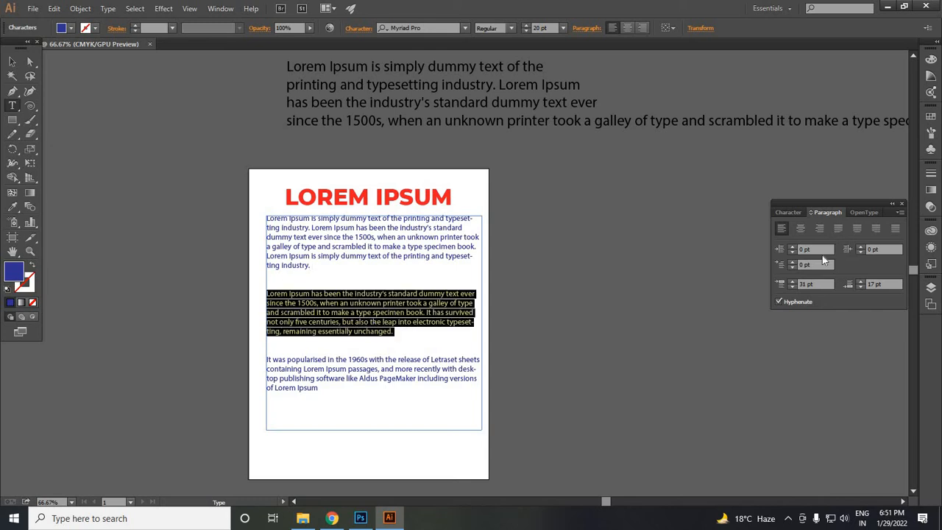
left_click(792, 247)
left_click(792, 247)
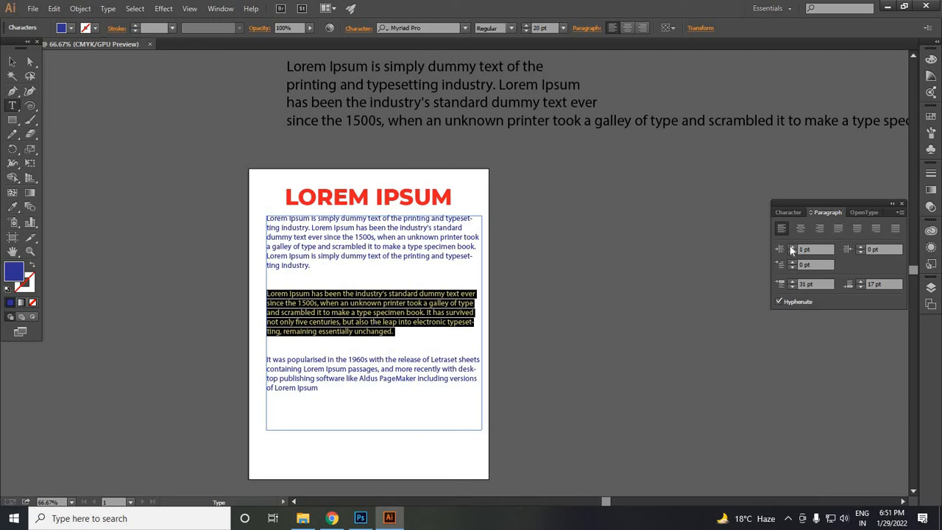
left_click(792, 247)
left_click(791, 247)
left_click(792, 247)
left_click(792, 247)
left_click(792, 248)
left_click(792, 247)
left_click(792, 247)
left_click(792, 247)
left_click(792, 247)
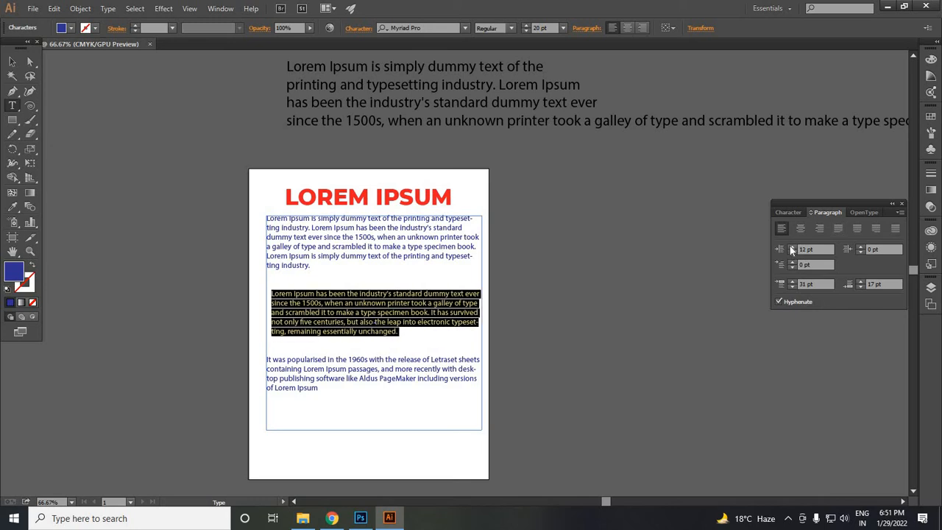
left_click(791, 247)
left_click(792, 247)
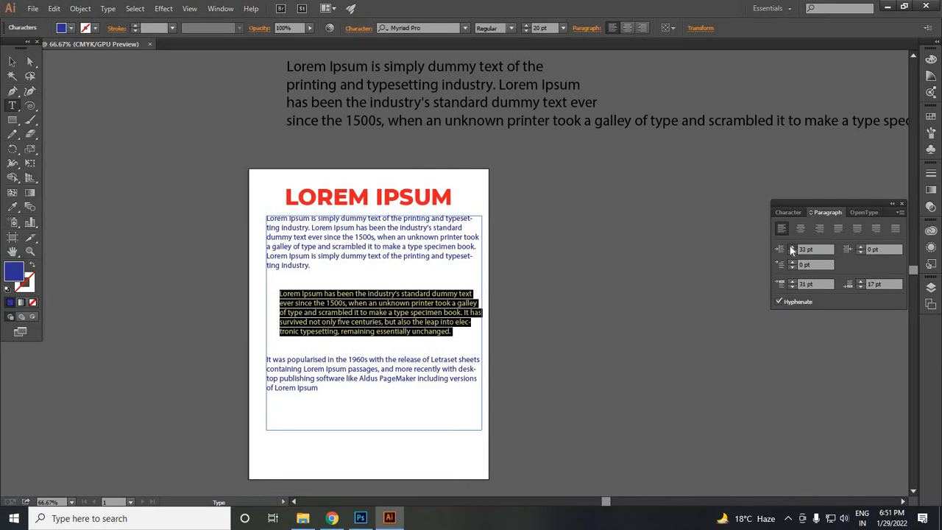
left_click(791, 247)
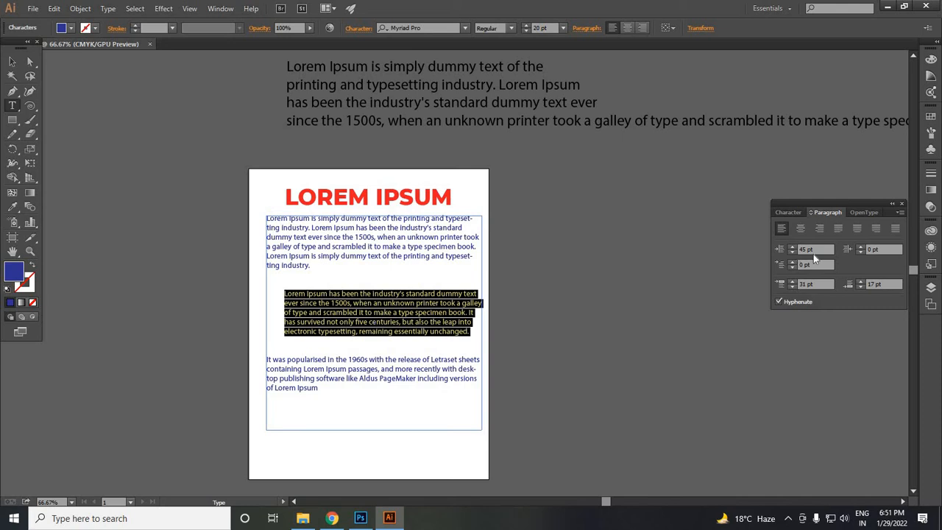
left_click(793, 249)
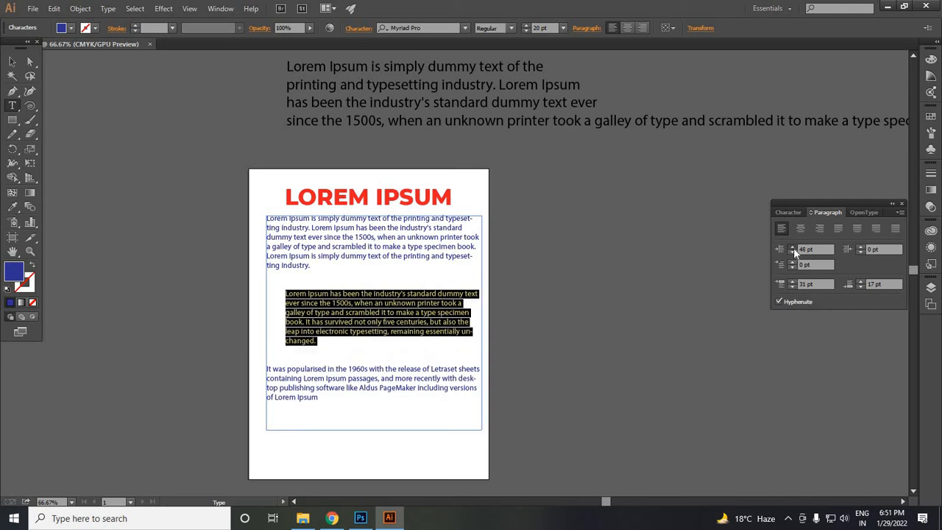
left_click_drag(792, 249, 792, 249)
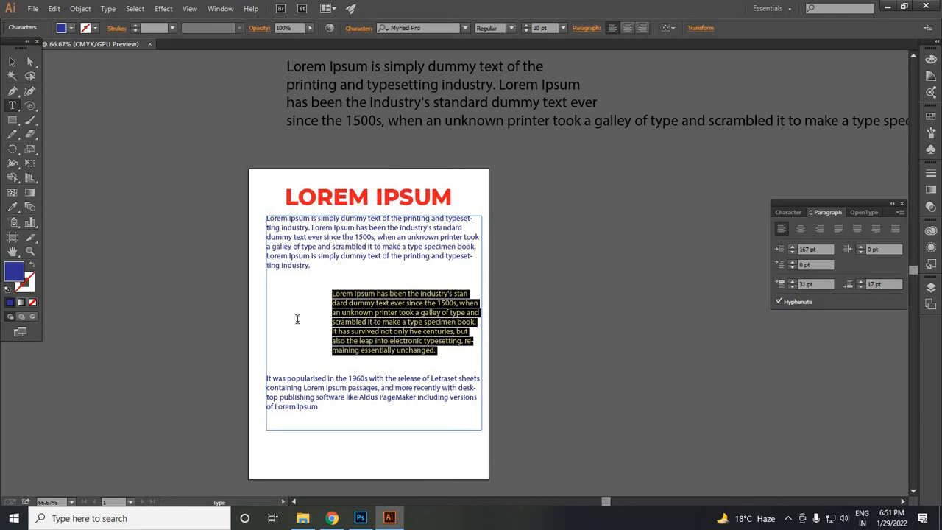
- Turn off hyphenation for all the body text, toggling it on and off again in the first paragraph for comparison
left_click(319, 344)
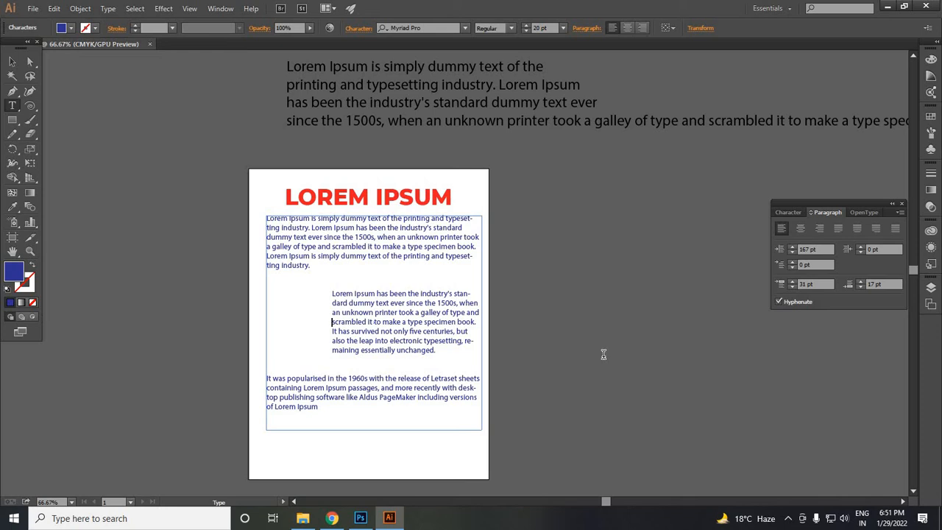
left_click(311, 219)
key("ctrl+a")
left_click(470, 324)
key("ctrl+a")
left_click(778, 301)
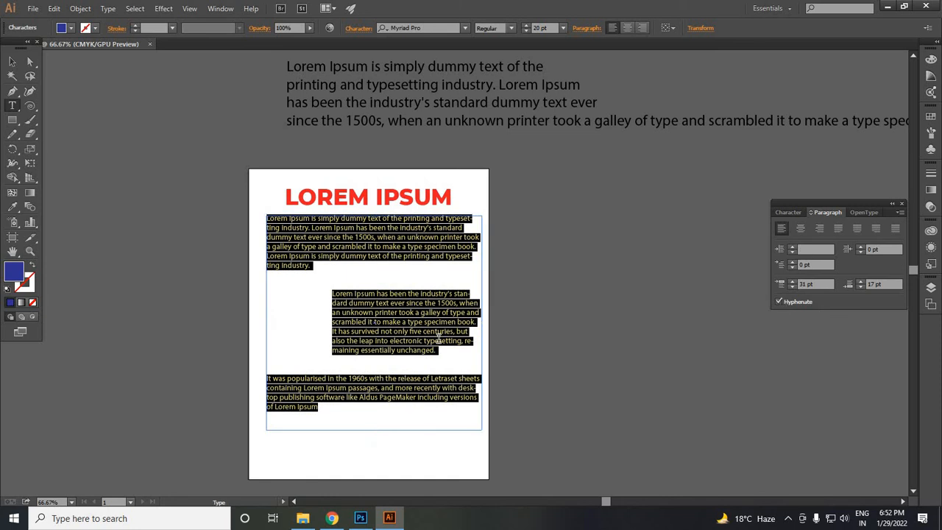
left_click(460, 278)
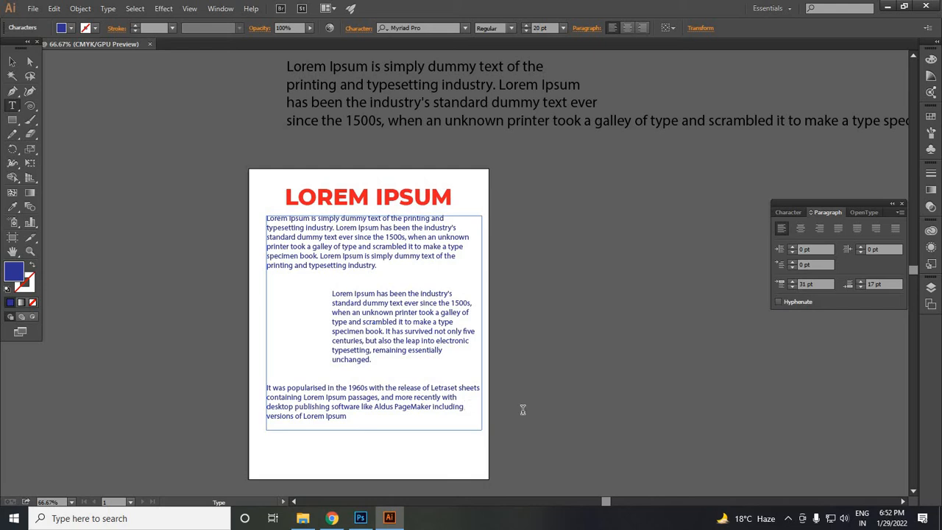
left_click(779, 302)
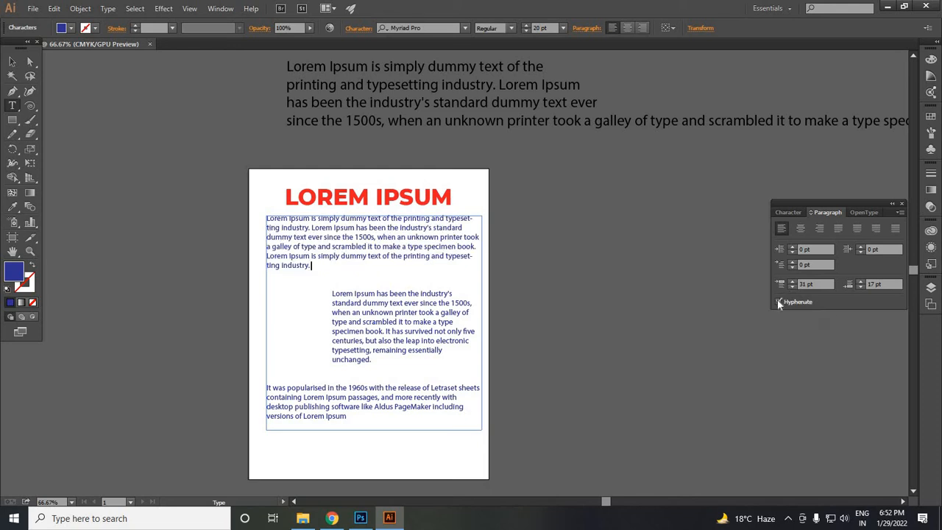
left_click(778, 302)
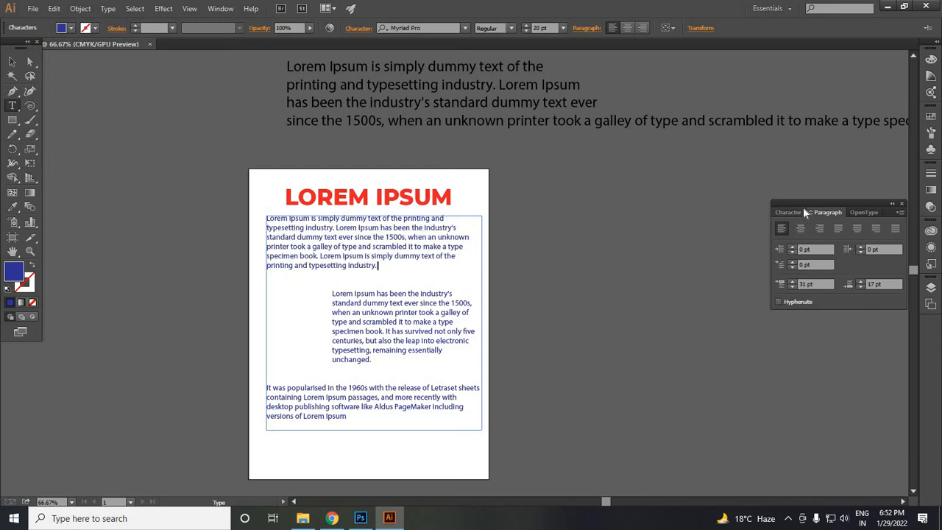
- Select the red LOREM IPSUM heading and display its Character settings
left_click(802, 212)
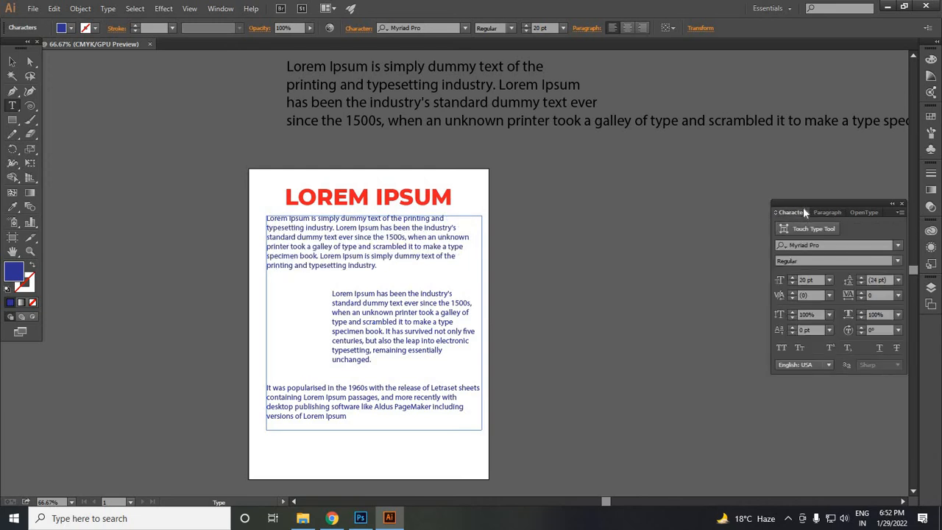
left_click(12, 61)
left_click(343, 197)
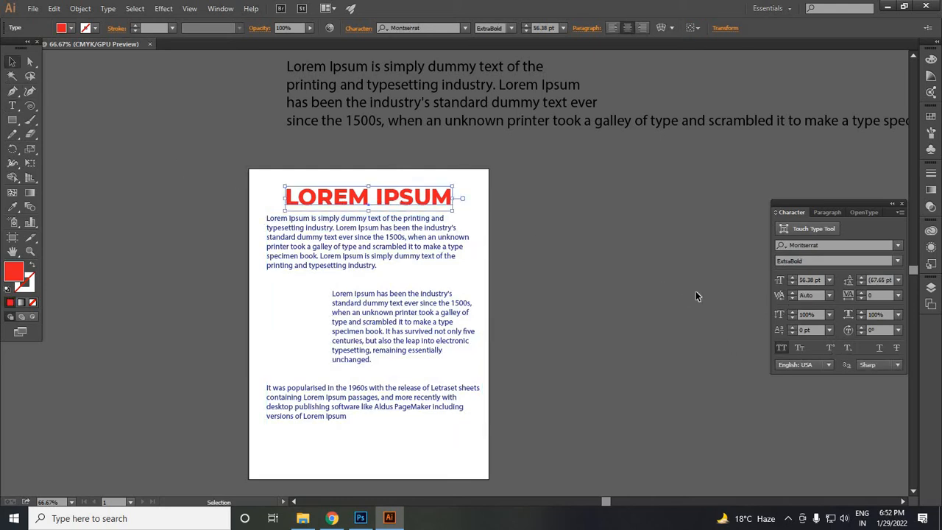
- Increase the vertical scale of the LOREM IPSUM heading to 123%
left_click(792, 312)
left_click(792, 312)
left_click(792, 312)
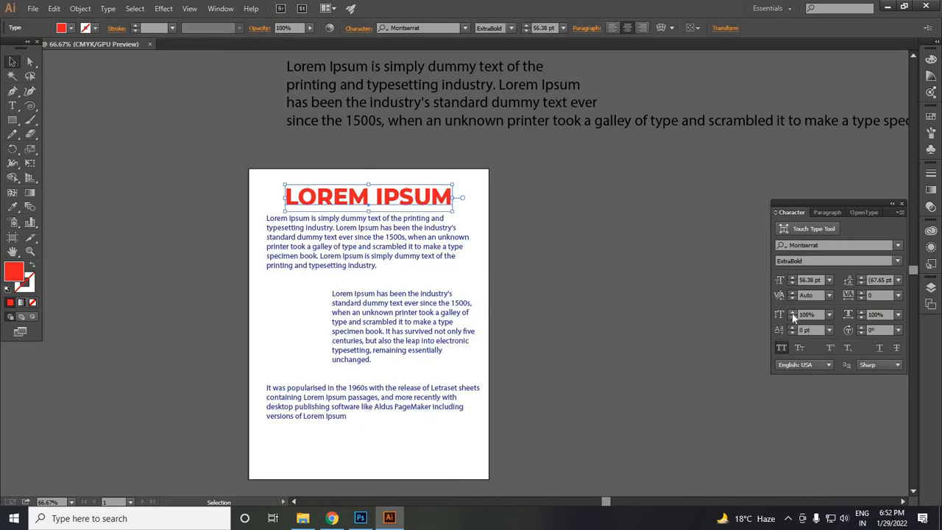
left_click(792, 312)
left_click(791, 312)
left_click(792, 312)
left_click(792, 312)
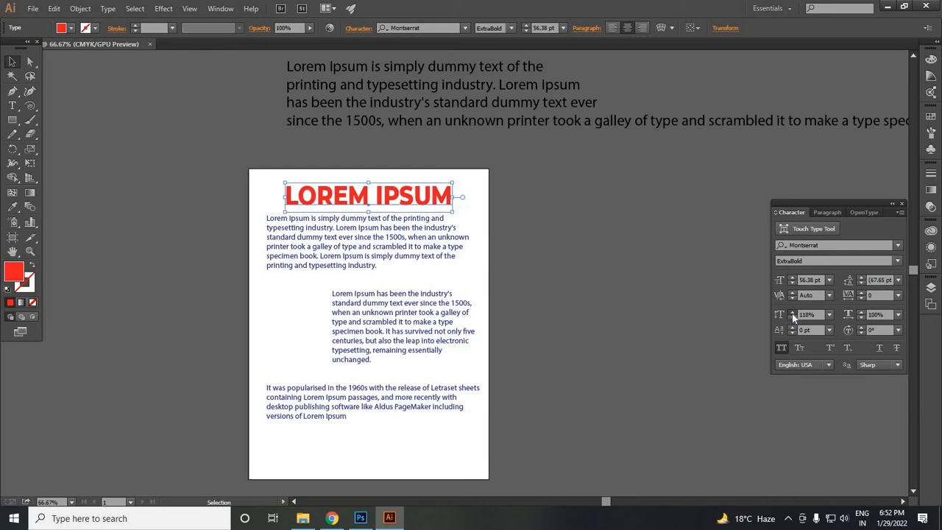
left_click(792, 312)
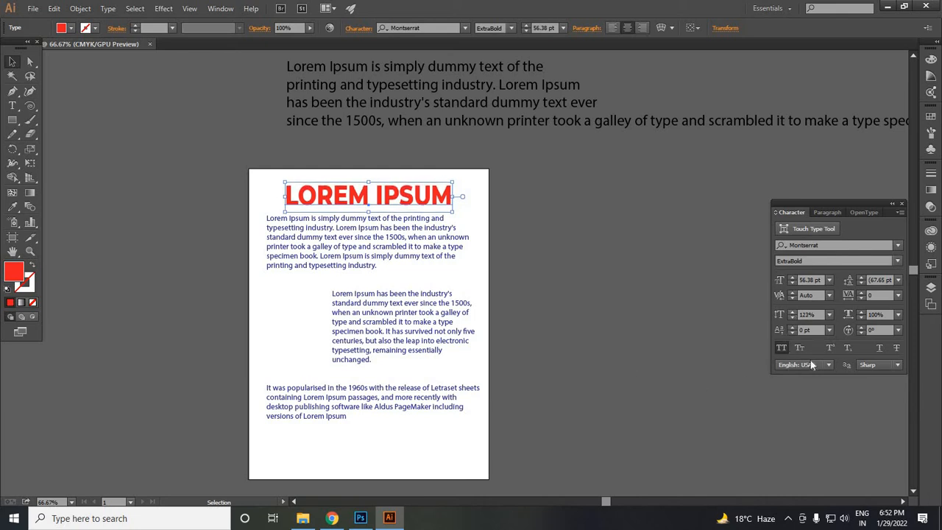
left_click(828, 315)
left_click(671, 370)
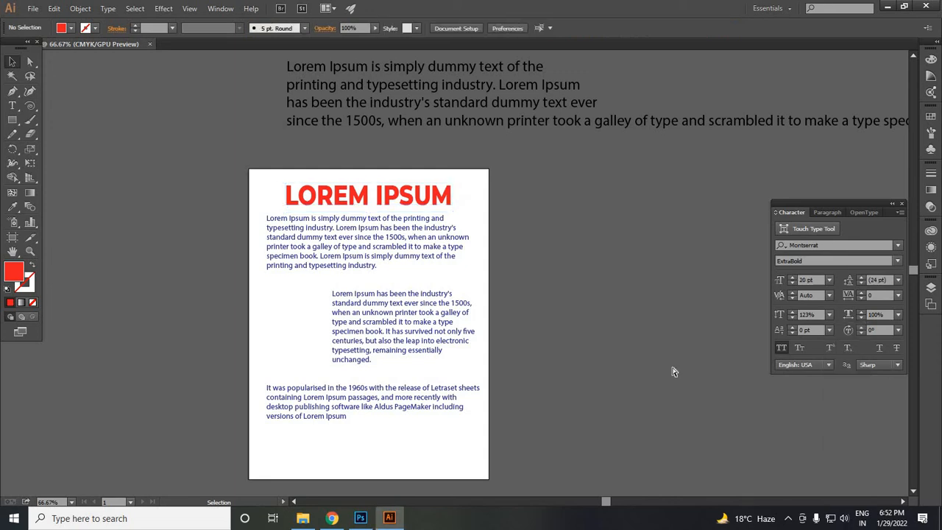
- Undo the last few vertical scale increases on the heading, keeping the first ones
key("ctrl+z")
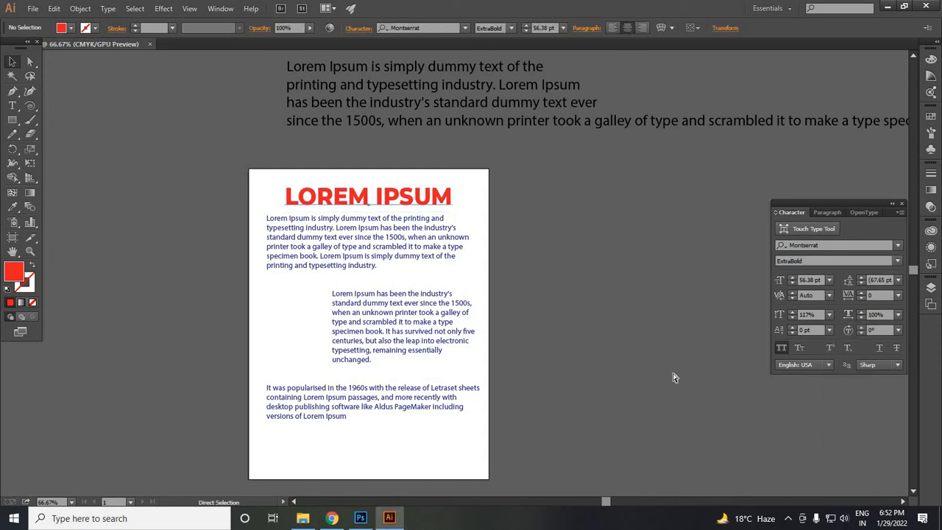
key("ctrl+z")
left_click(527, 288)
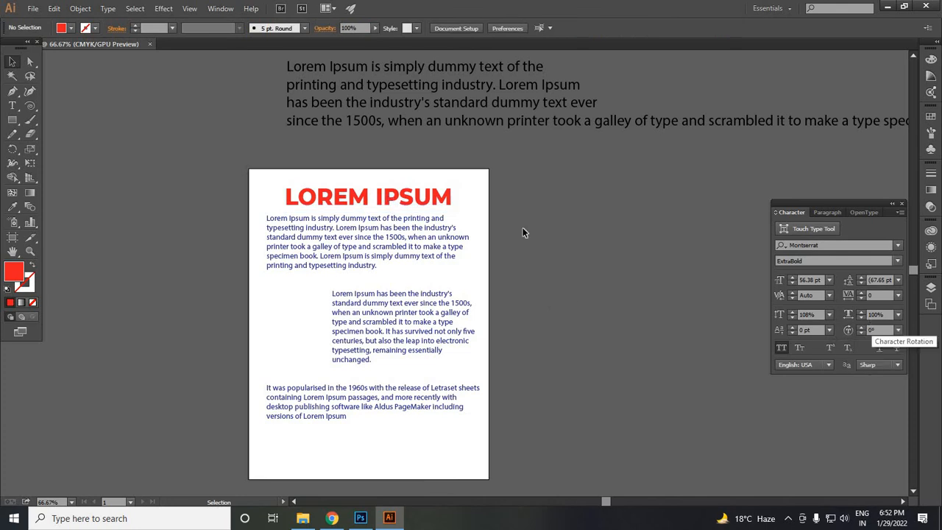
key("ctrl+z")
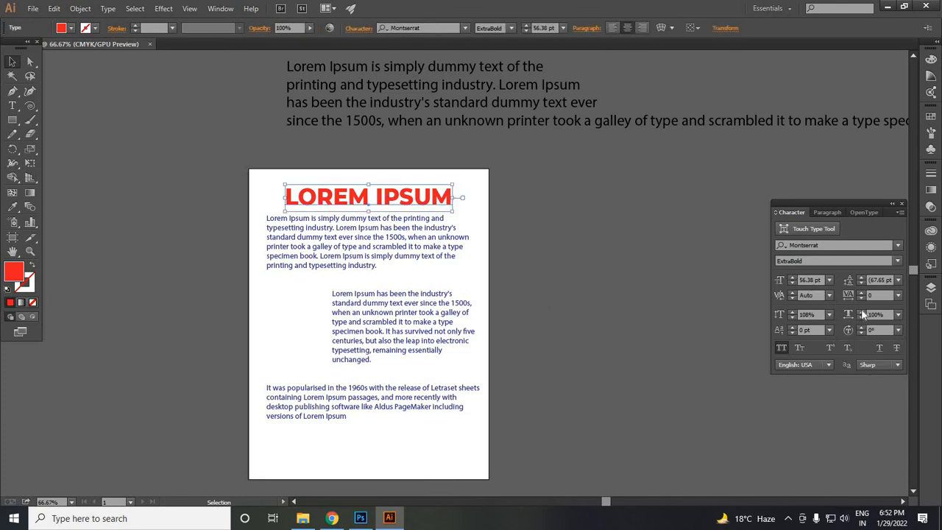
- Increase the heading's horizontal scale to 111% and deselect it
left_click(861, 310)
left_click(861, 311)
left_click(861, 310)
left_click(861, 311)
left_click(861, 310)
left_click(861, 310)
left_click(861, 311)
left_click(861, 311)
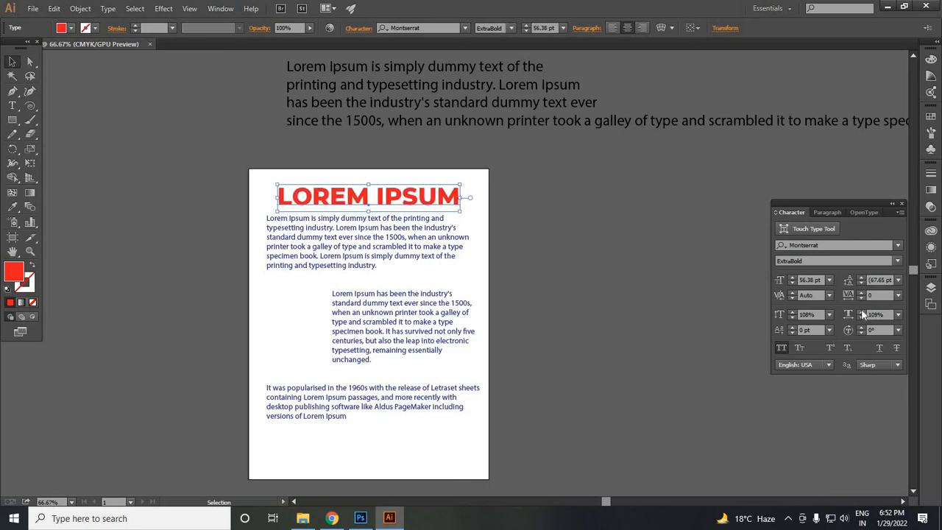
left_click(861, 311)
left_click(861, 311)
left_click(584, 338)
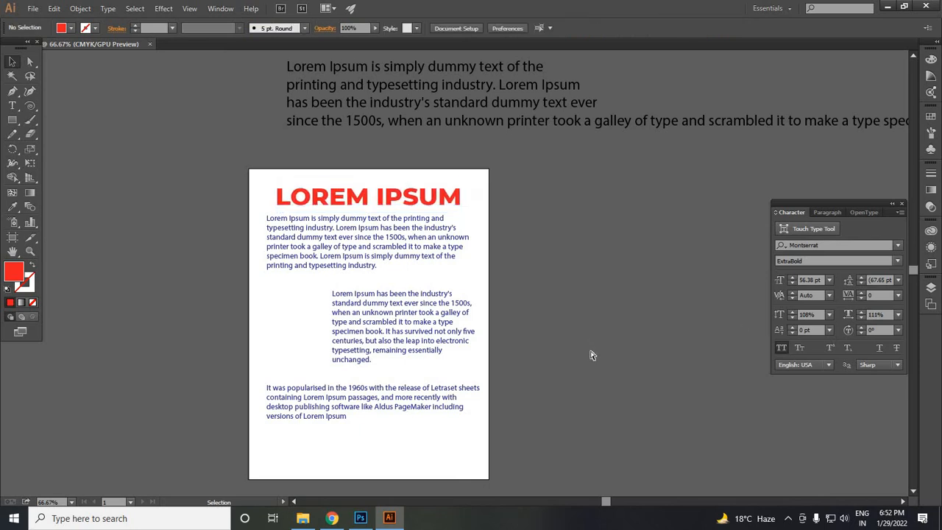
- Undo the last horizontal scale increases on the heading and leave it deselected
key("ctrl+z")
key("ctrl+z")
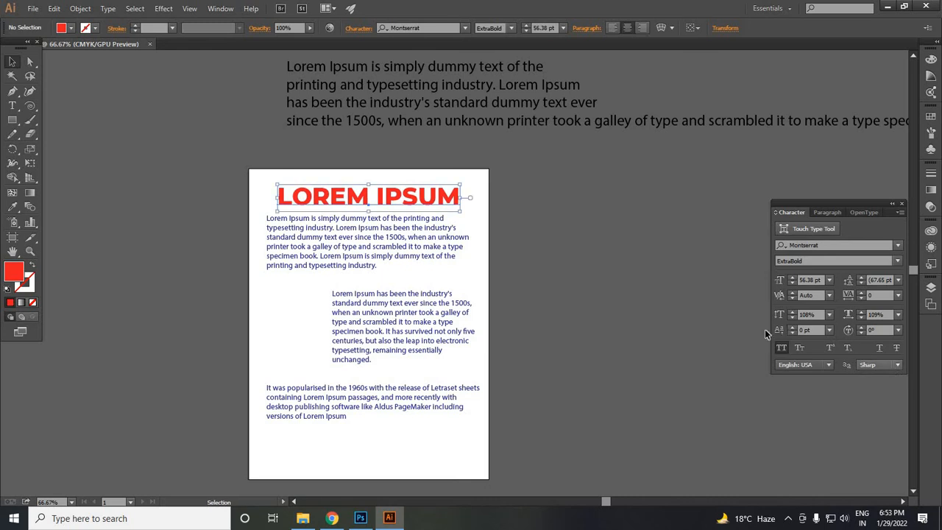
left_click(666, 359)
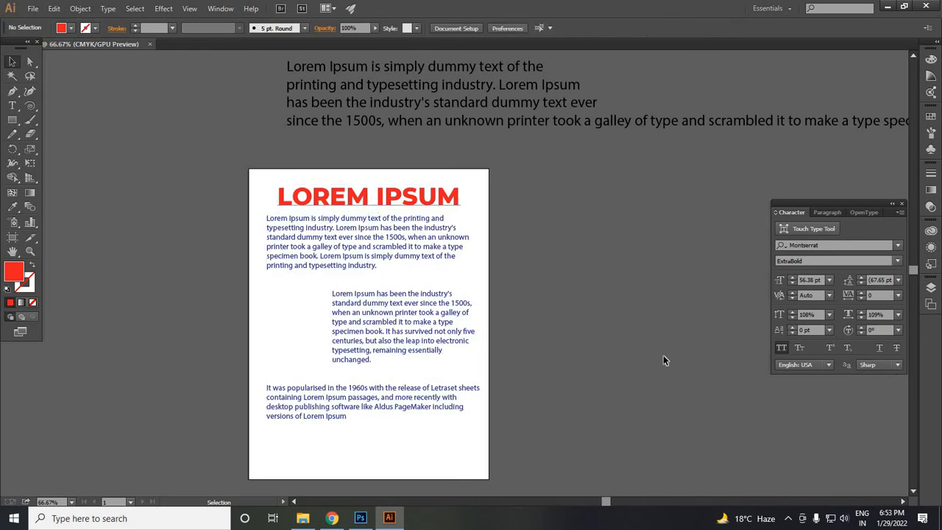
left_click(391, 199)
left_click(118, 253)
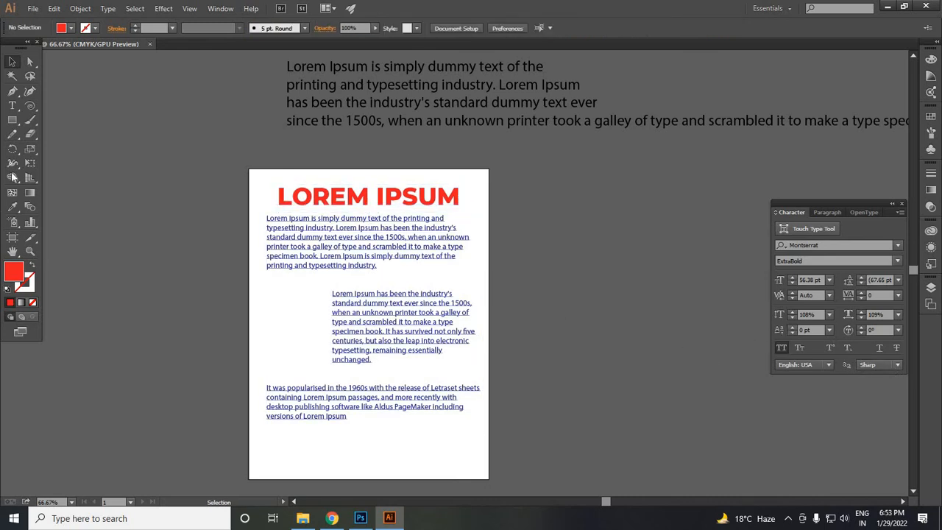
- Add the point text H2SO4 in the empty space below the last body paragraph
left_click(11, 105)
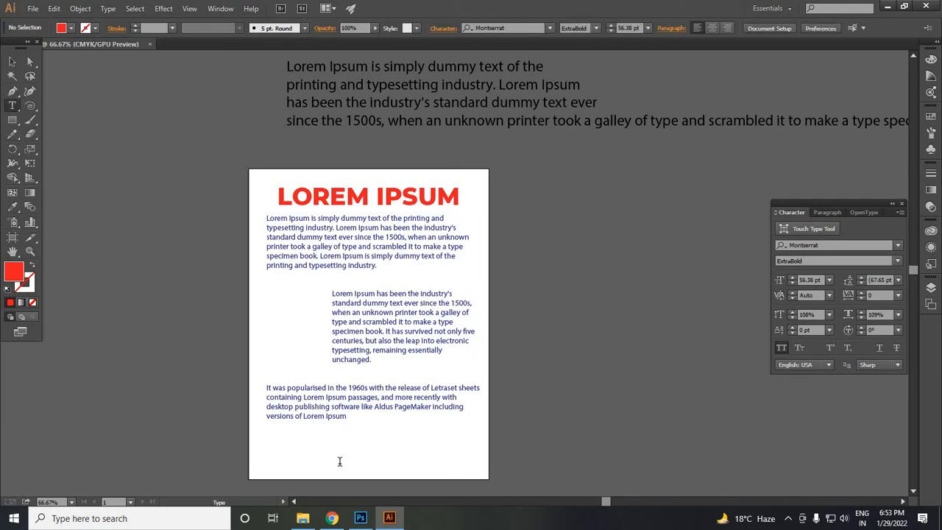
left_click(339, 462)
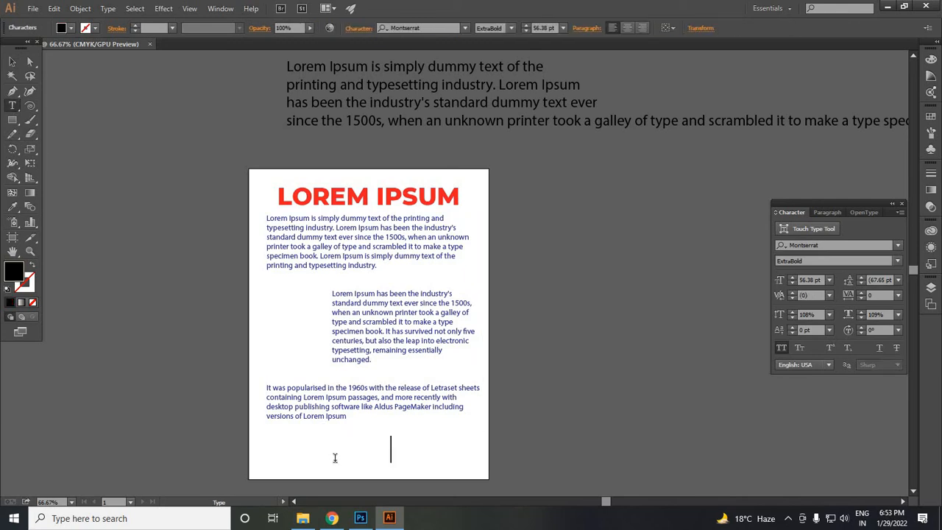
type("H2")
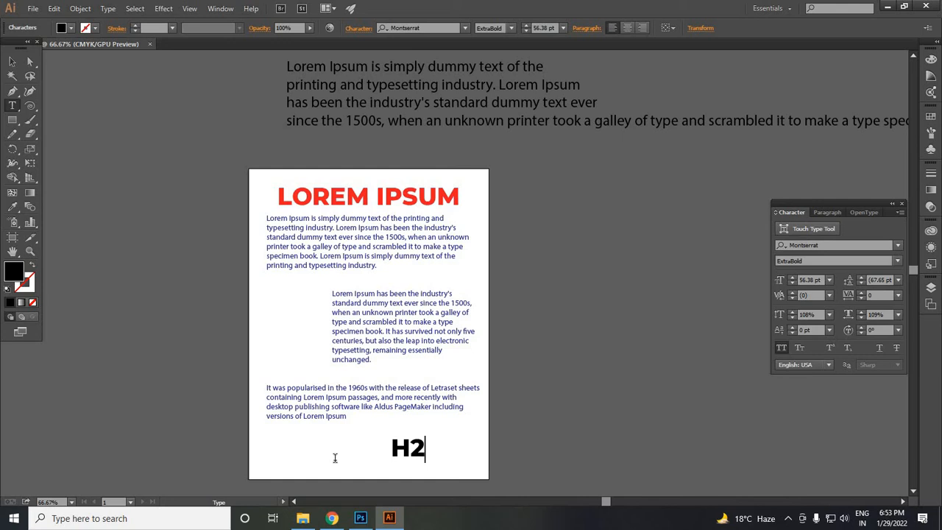
type("SO4")
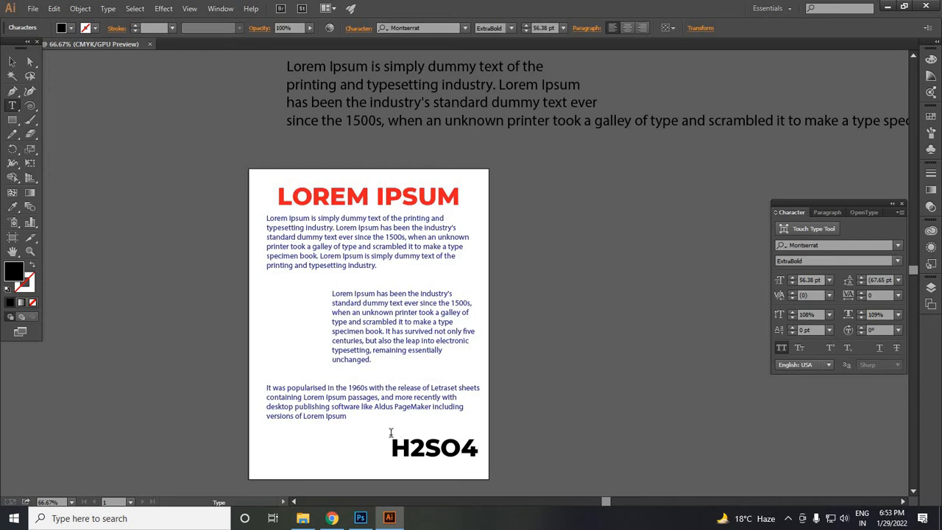
- Format only the 2 in H2SO4 as superscript, trying subscript first for comparison
scroll(393, 433, "down", 1)
left_click_drag(395, 433, 471, 433)
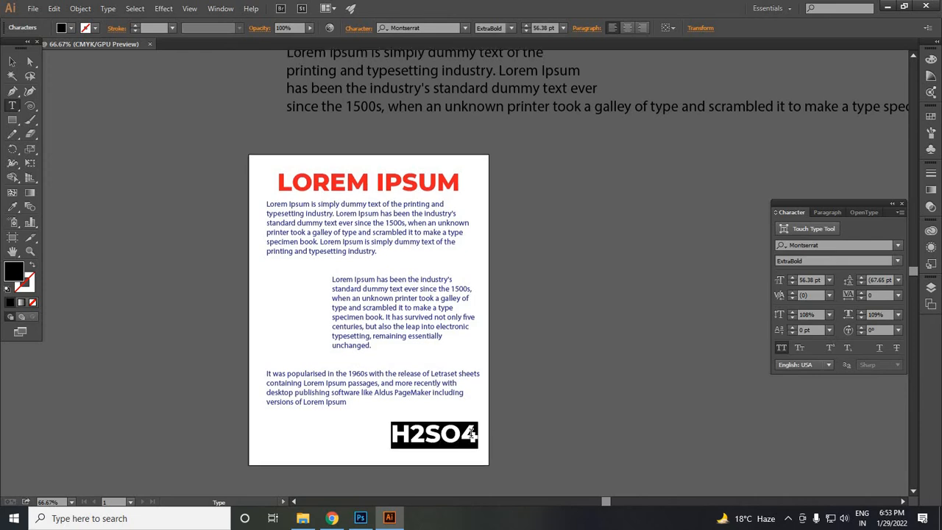
left_click(475, 434)
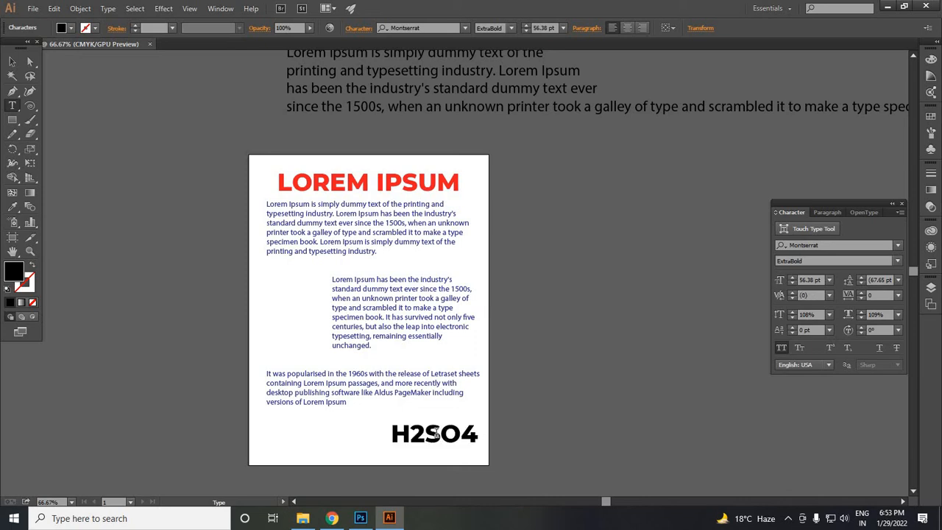
left_click_drag(392, 425, 433, 455)
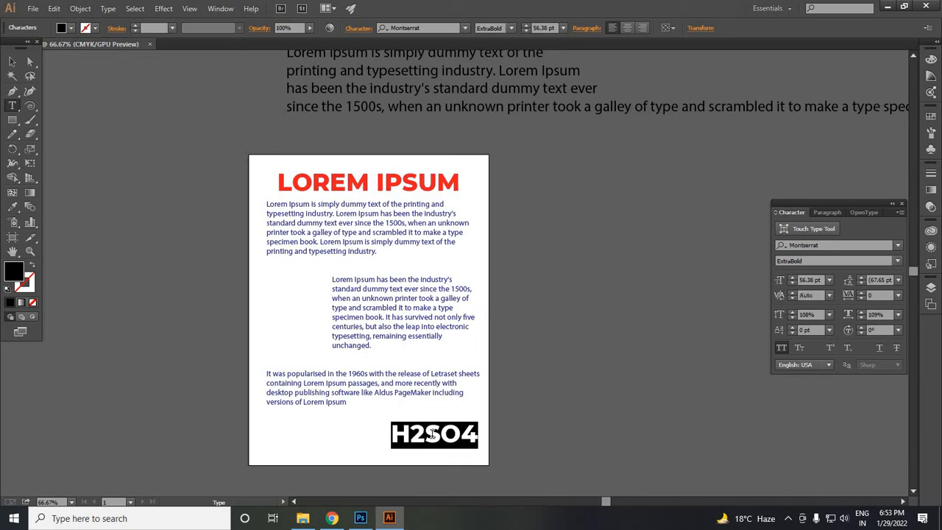
left_click(417, 435)
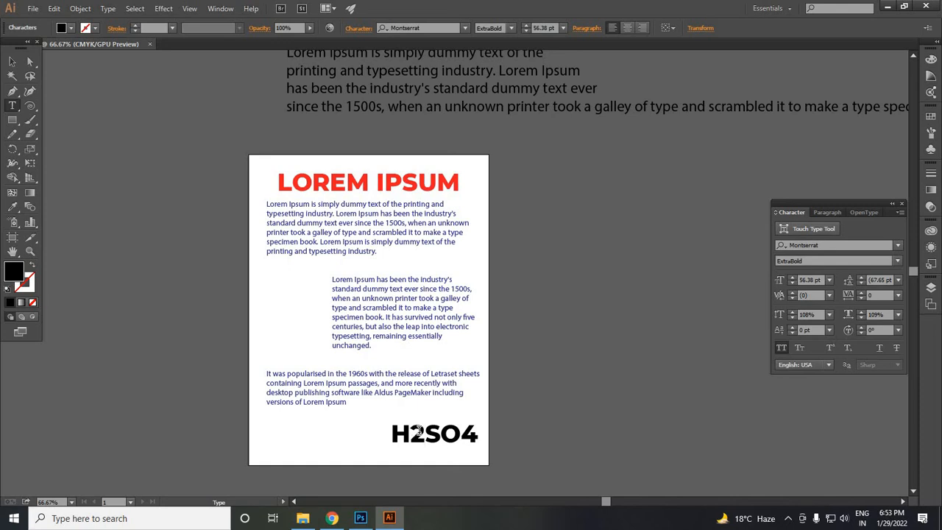
left_click_drag(412, 434, 424, 446)
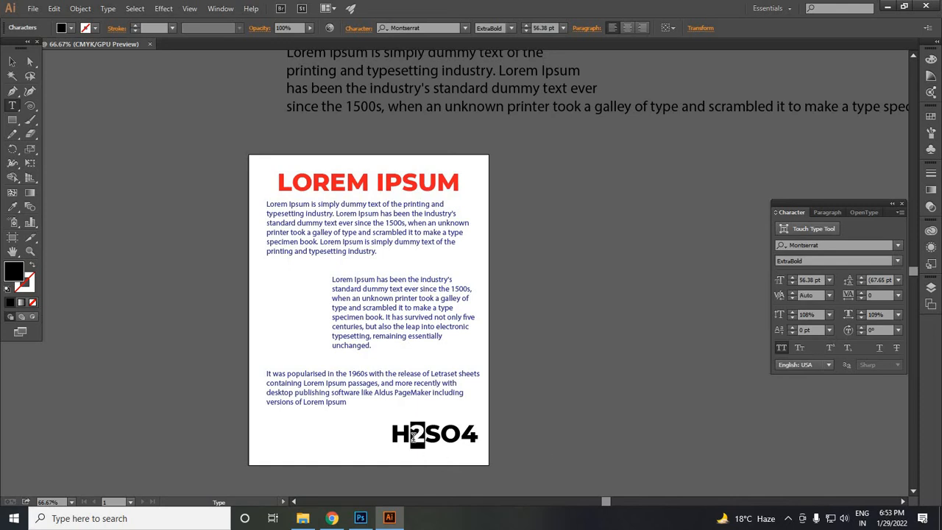
left_click(847, 349)
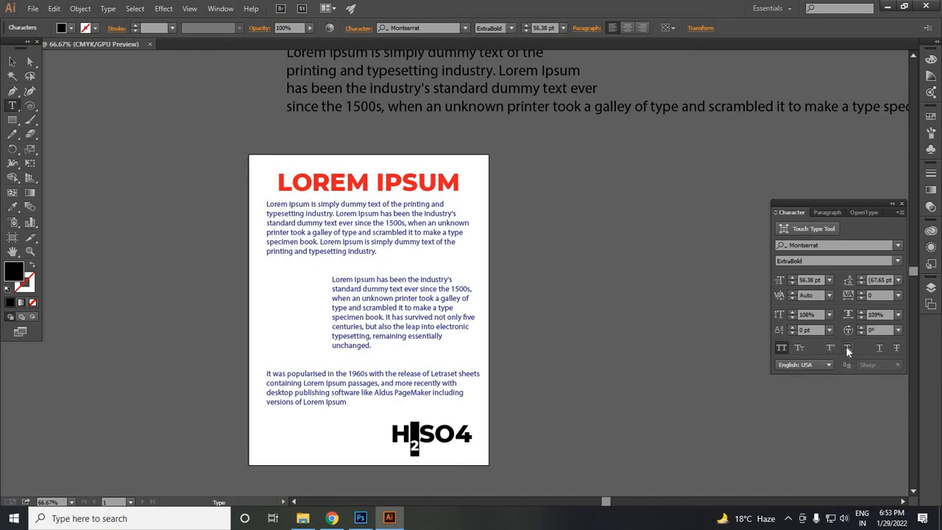
left_click(833, 345)
left_click(848, 349)
left_click(829, 347)
- Format the final 4 in the formula as superscript
key("End")
key("shift+Left")
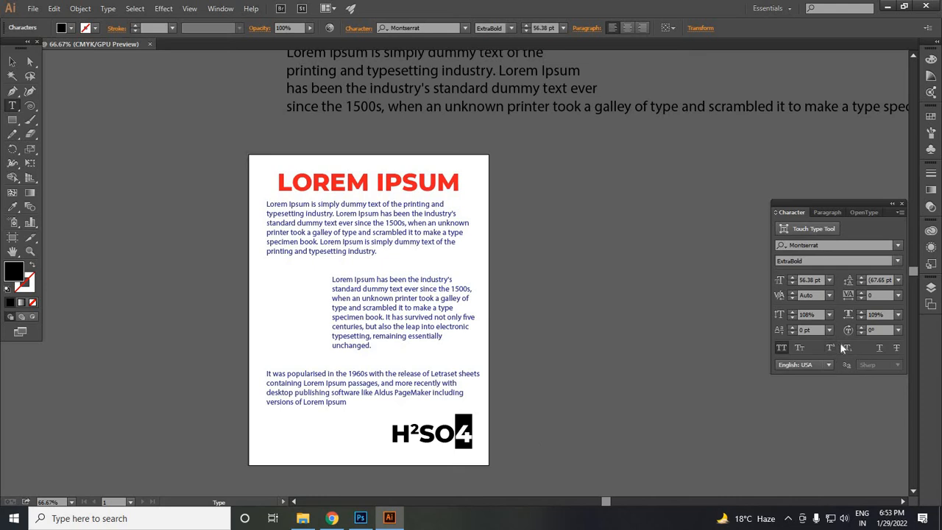
left_click(830, 344)
left_click(444, 441)
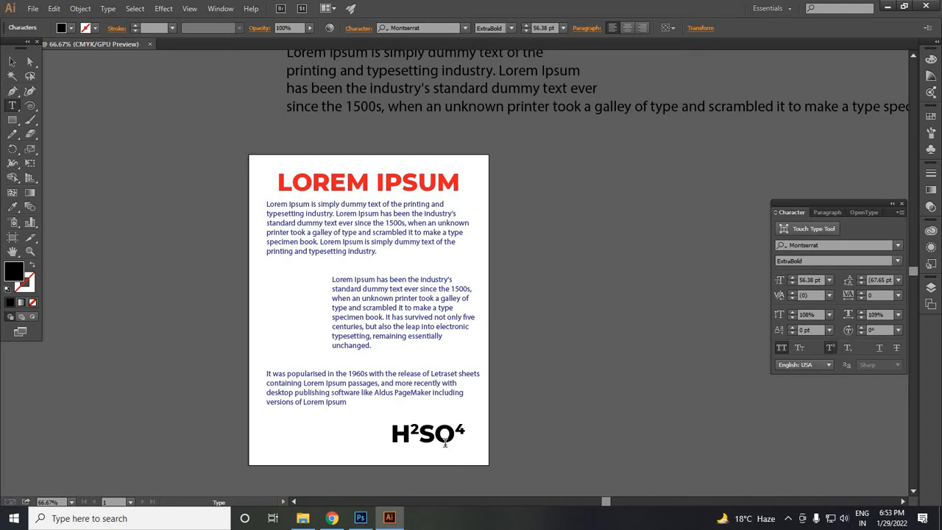
- Change both the 2 and the 4 in the formula from superscript to subscript
key("Left")
key("Left")
key("Left")
key("shift+Left")
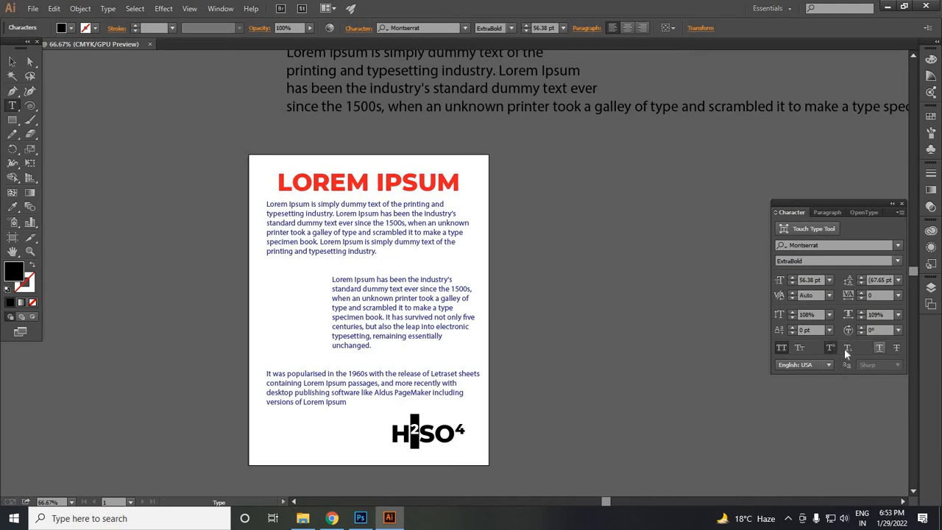
left_click(847, 347)
key("End")
key("shift+Left")
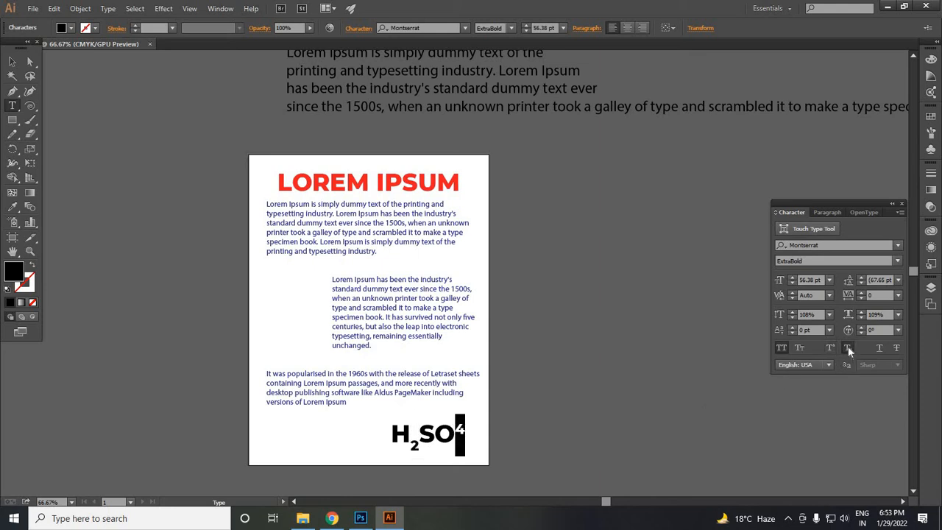
left_click(847, 347)
key("Right")
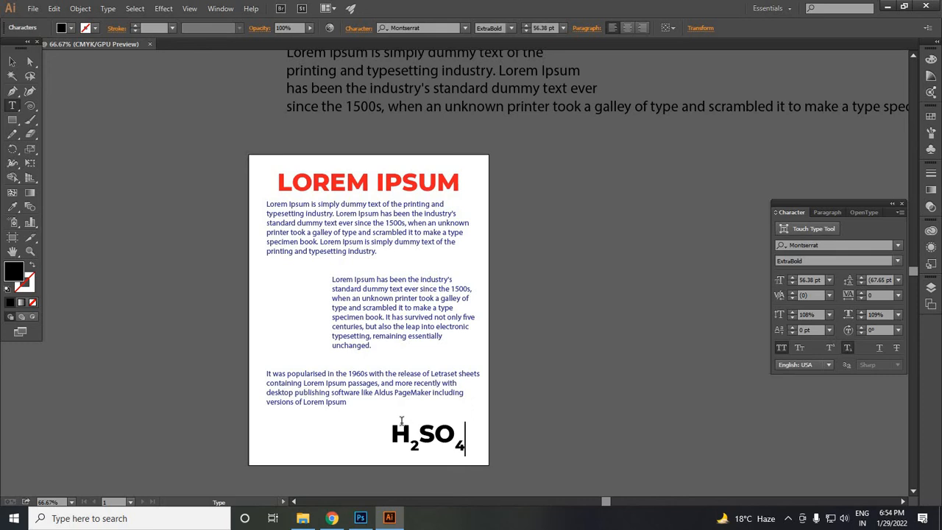
- Delete the entire H2SO4 formula text and leave text editing
key("ctrl+a")
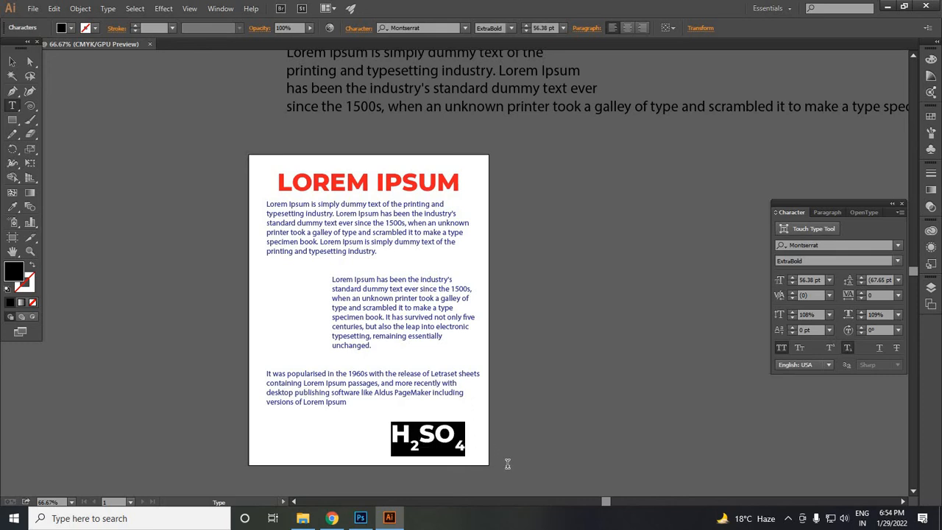
key("BackSpace")
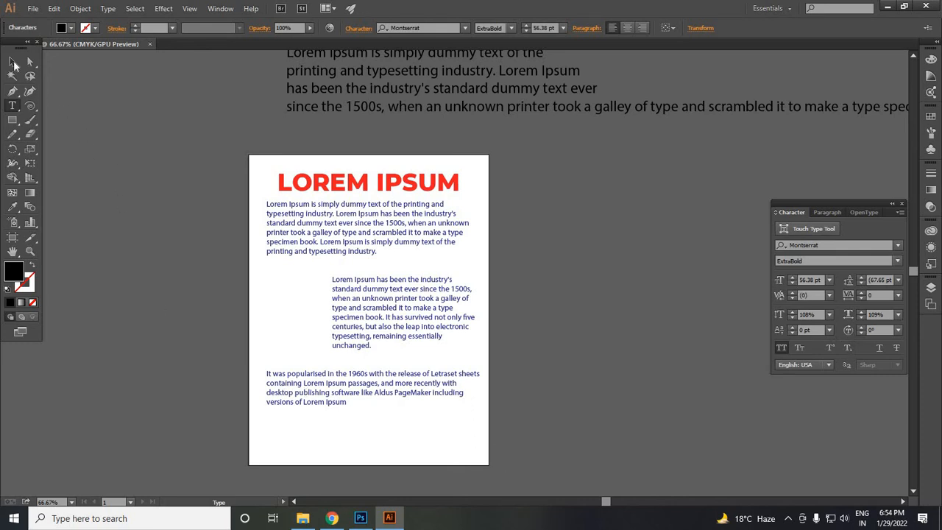
key("Escape")
left_click(639, 202)
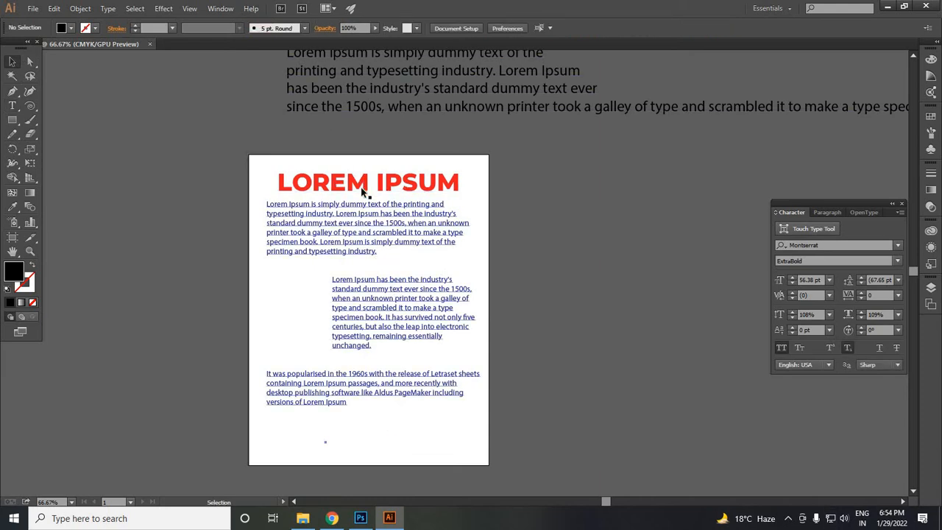
- Turn off All Caps for the LOREM IPSUM heading and apply Small Caps instead
left_click(381, 191)
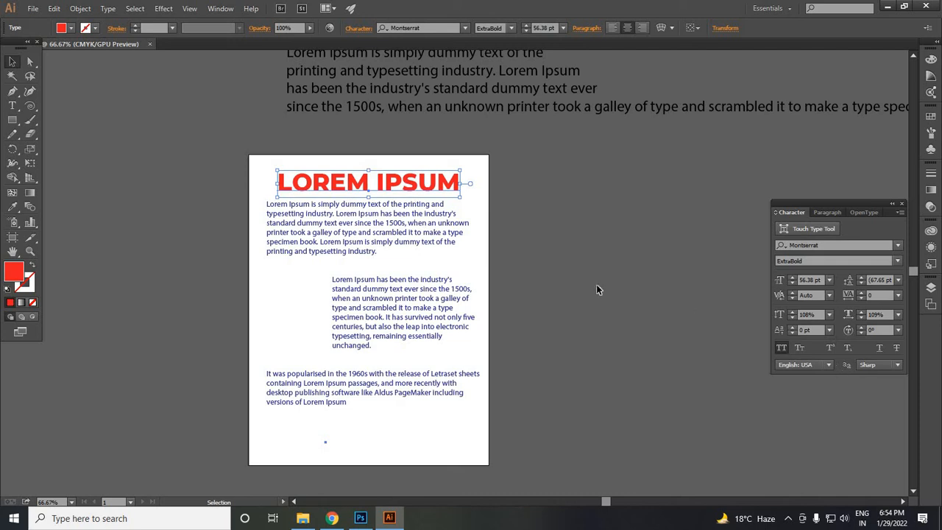
left_click(782, 348)
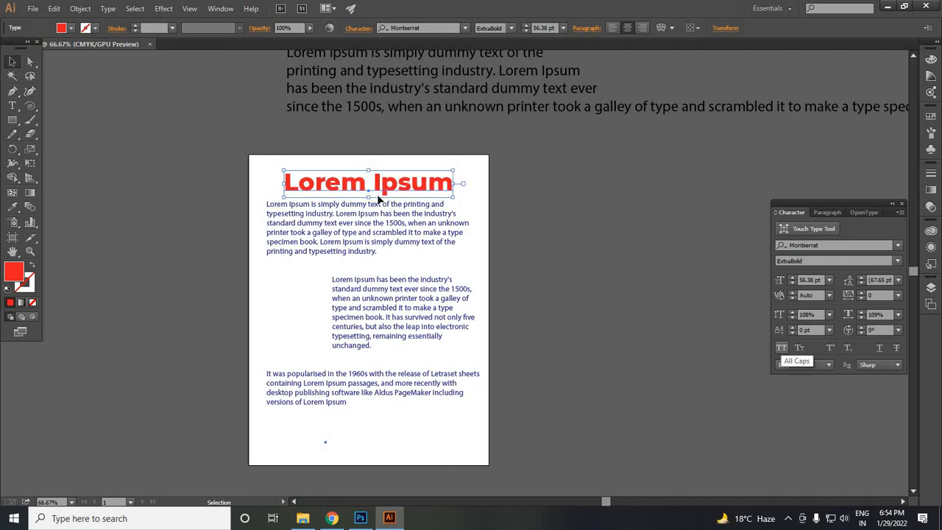
left_click(799, 346)
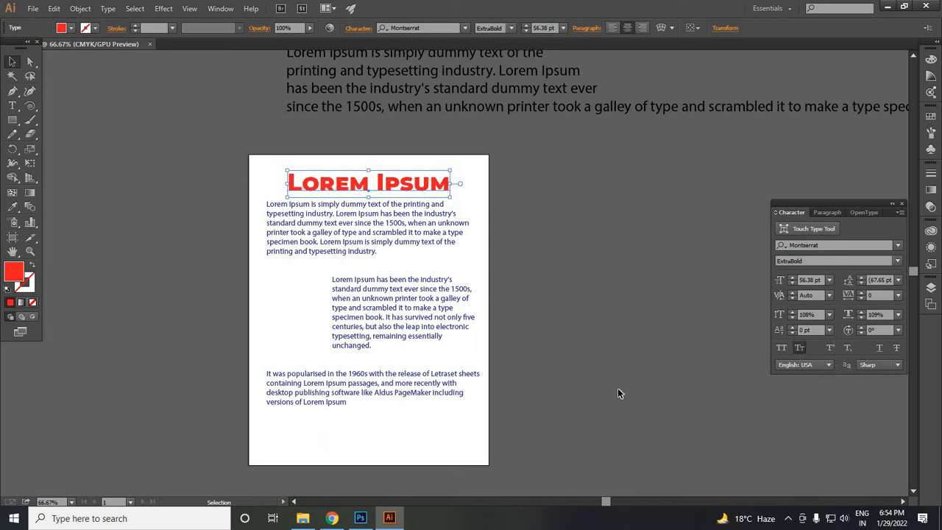
left_click(295, 196)
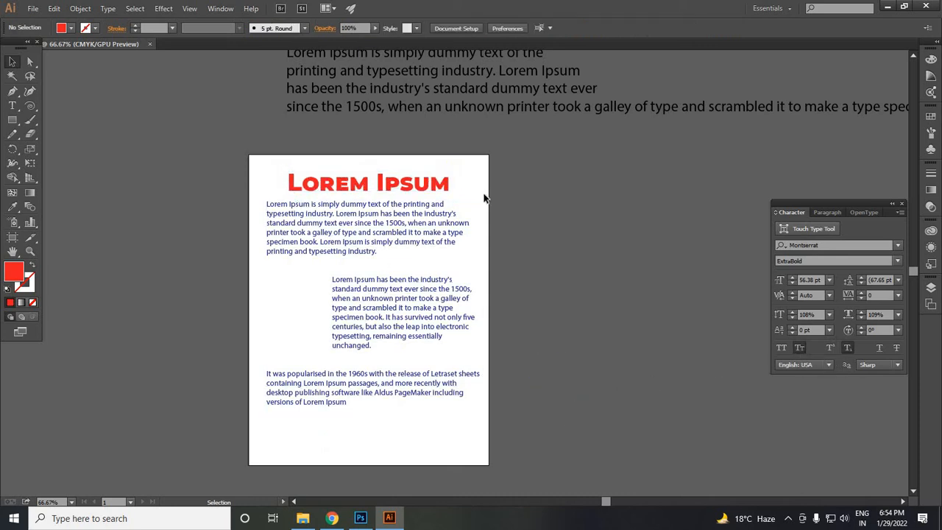
- Apply Strikethrough to the red Lorem Ipsum heading and deselect it
left_click(446, 206)
left_click(408, 185)
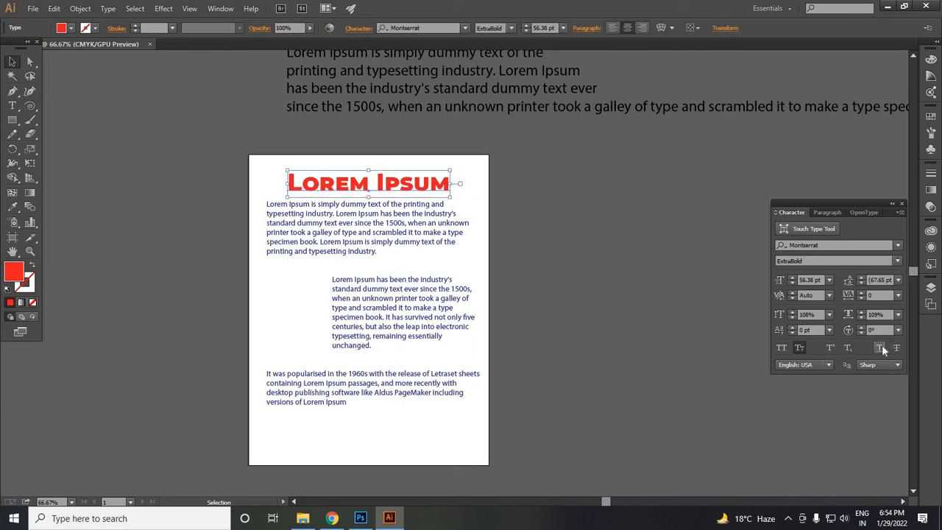
left_click(587, 403)
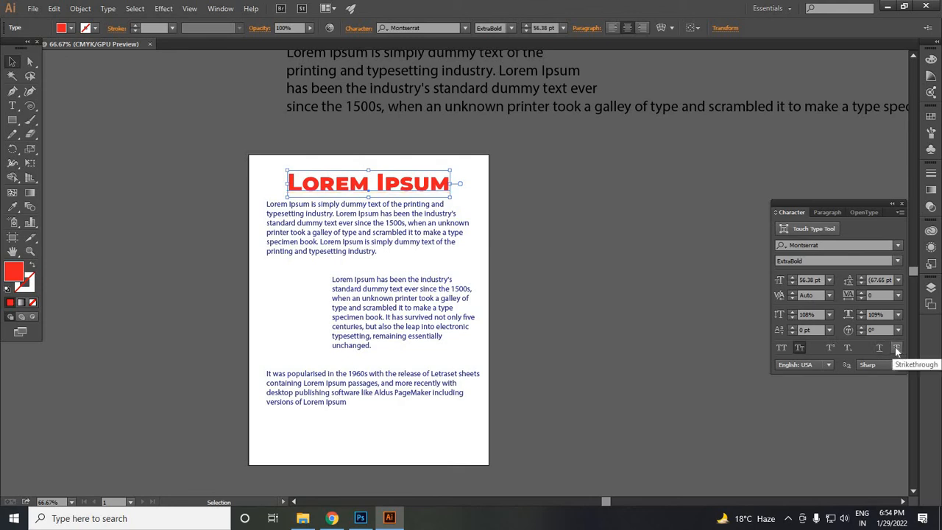
left_click(674, 352)
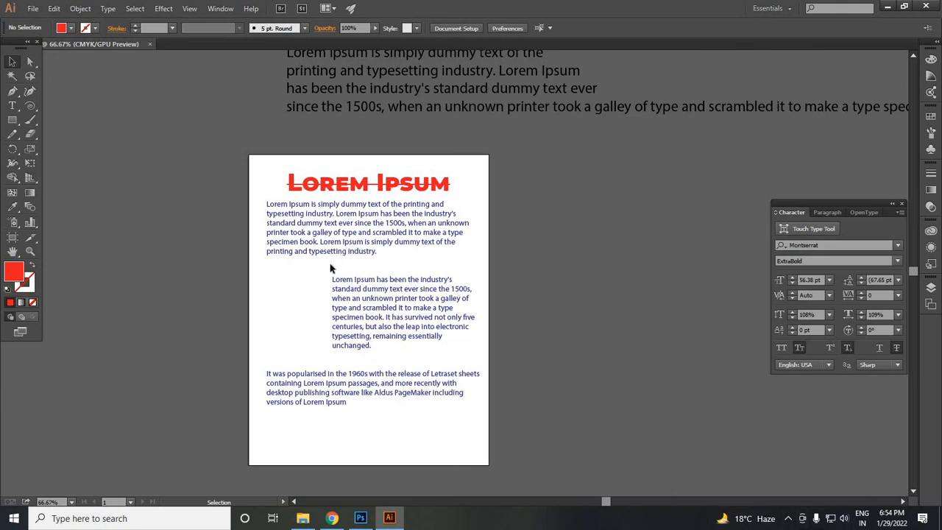
- Nudge the three-paragraph body text block slightly to the left beneath the heading
left_click(397, 294)
left_click(320, 284)
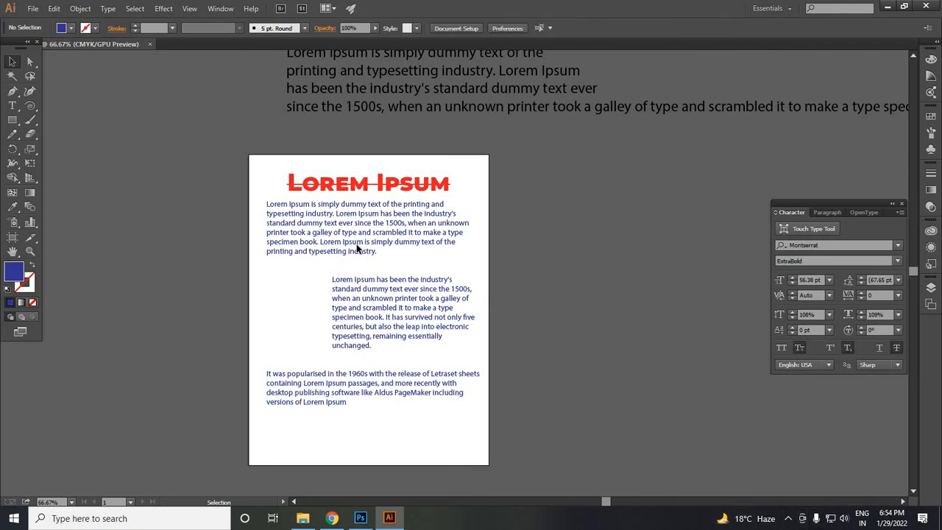
left_click(342, 237)
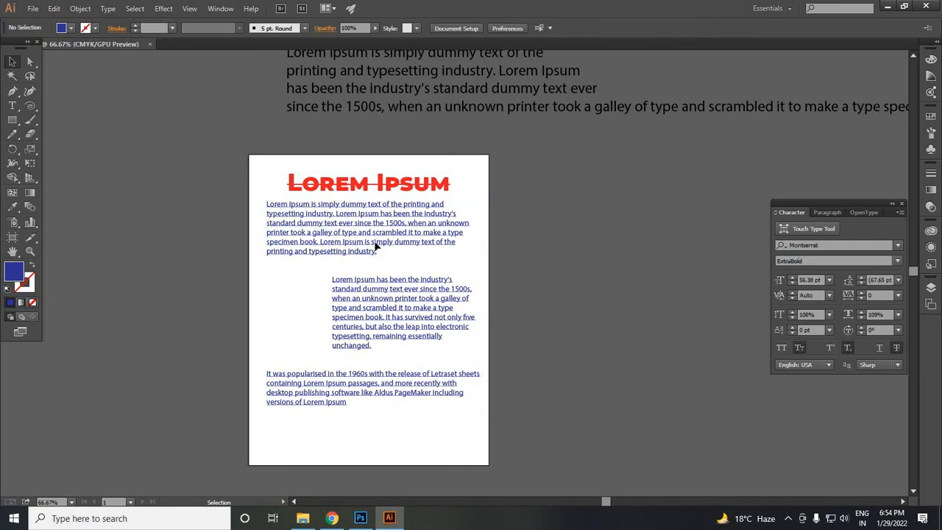
left_click_drag(374, 246, 564, 312)
left_click(740, 294)
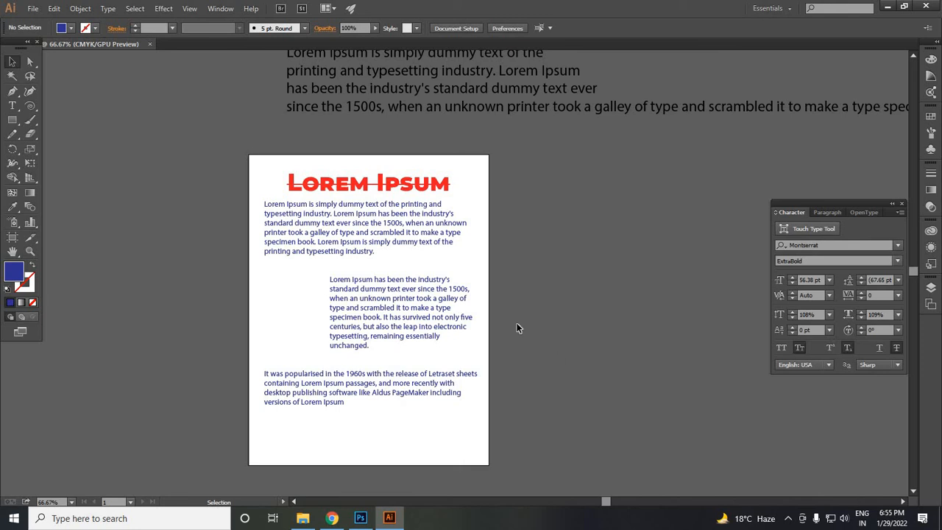
- Copy the Lorem Ipsum title from lipsum.com in Chrome and paste it in Illustrator as point text near the artboard's bottom
left_click(13, 105)
left_click(370, 450)
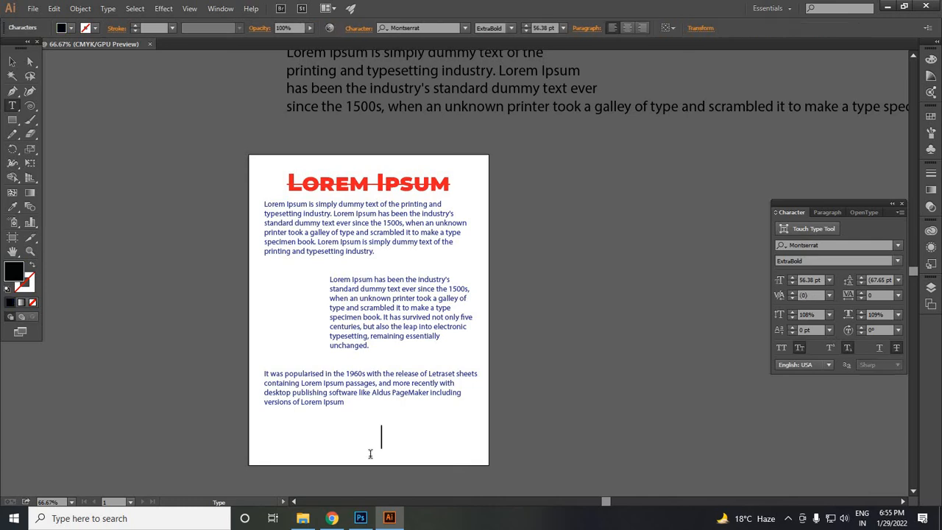
left_click(331, 520)
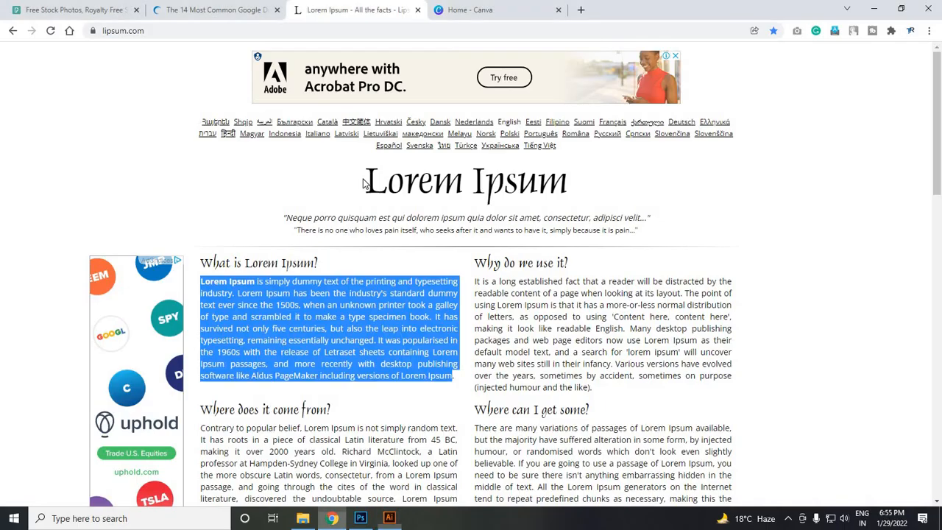
left_click_drag(364, 183, 592, 188)
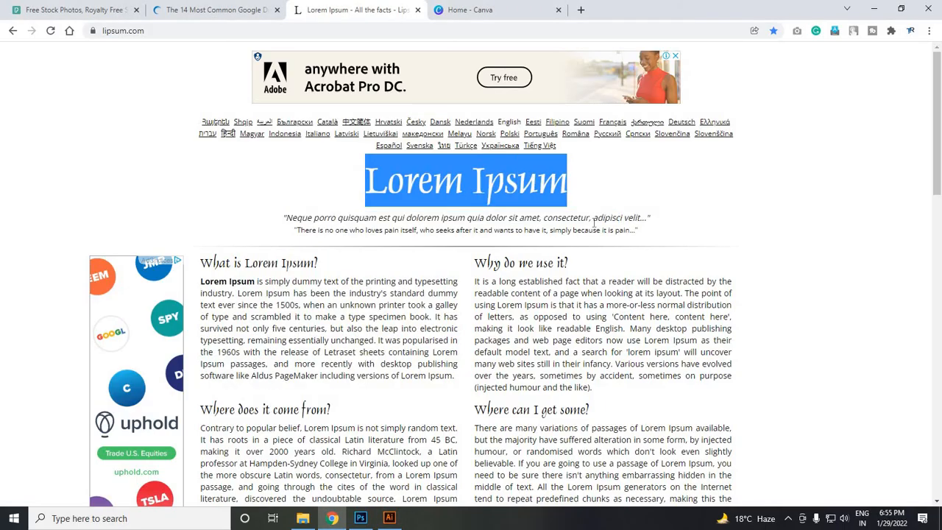
key("ctrl+c")
left_click(389, 518)
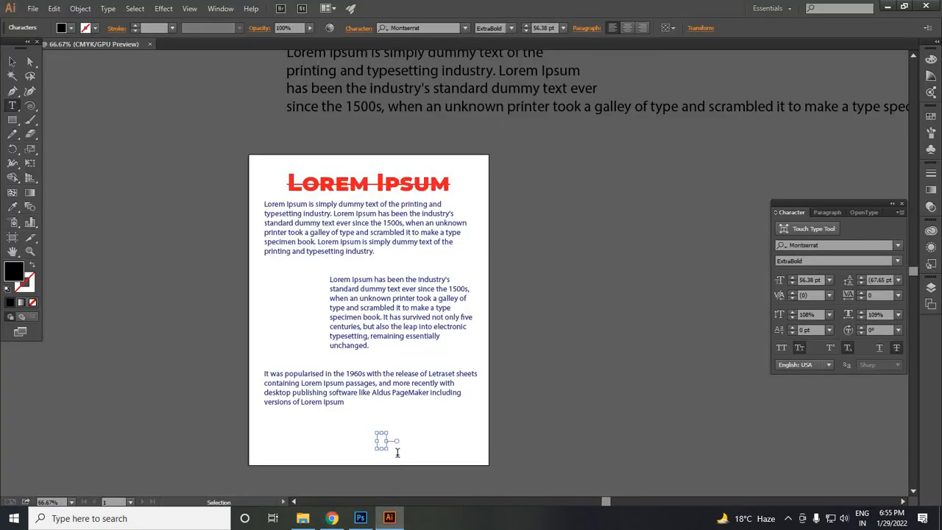
key("ctrl+v")
- Remove Small Caps, Subscript and Strikethrough from the new black Lorem Ipsum text and centre it near the artboard's bottom edge
left_click(13, 63)
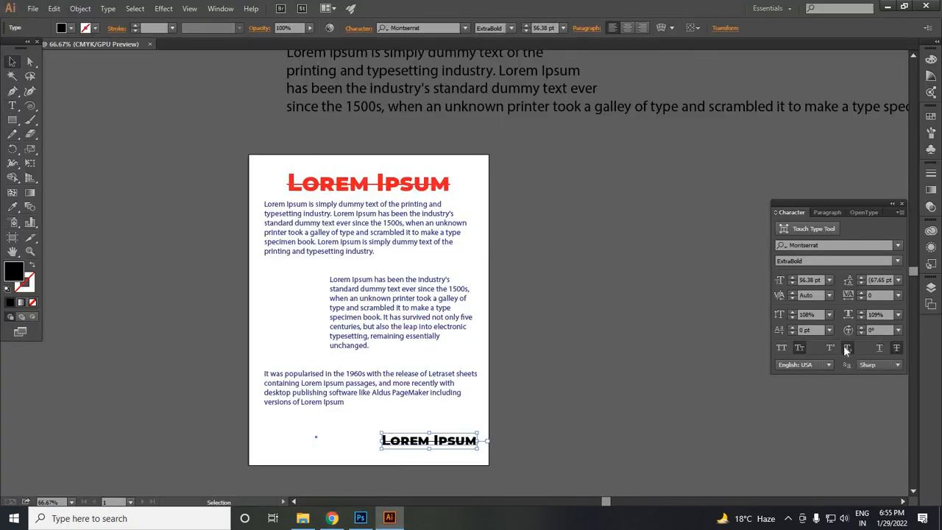
left_click(800, 348)
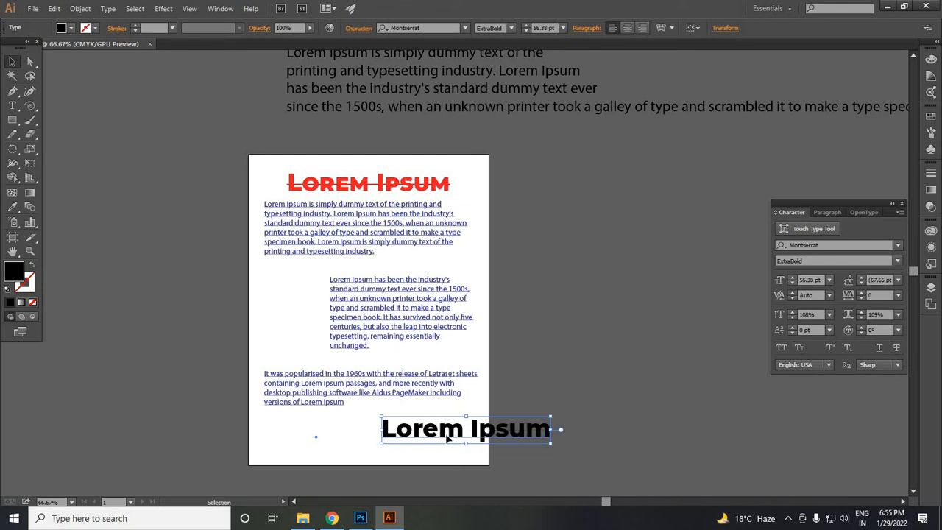
left_click_drag(481, 426, 655, 234)
- Move the body text off the artboard to its right and place the black Lorem Ipsum text mid-page below the heading
left_click(366, 309)
left_click(506, 312)
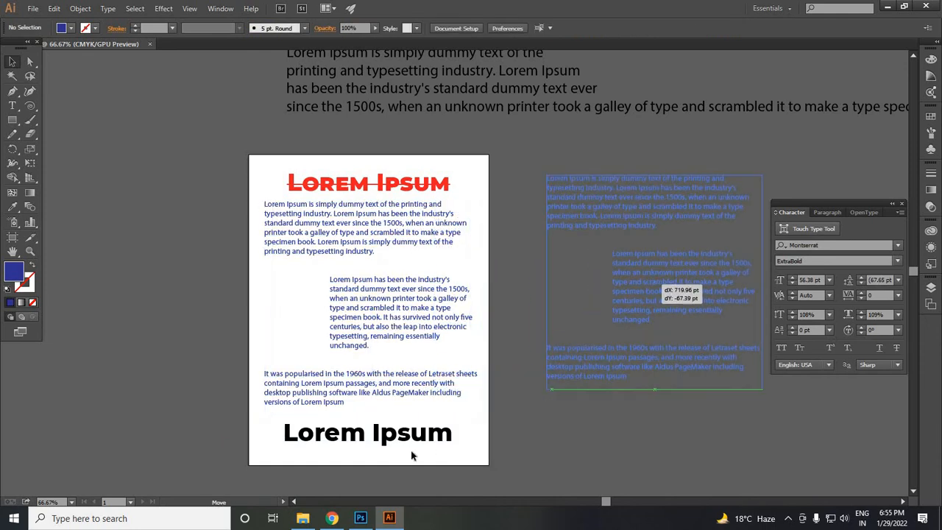
left_click_drag(391, 431, 394, 296)
left_click(365, 328)
left_click(396, 307)
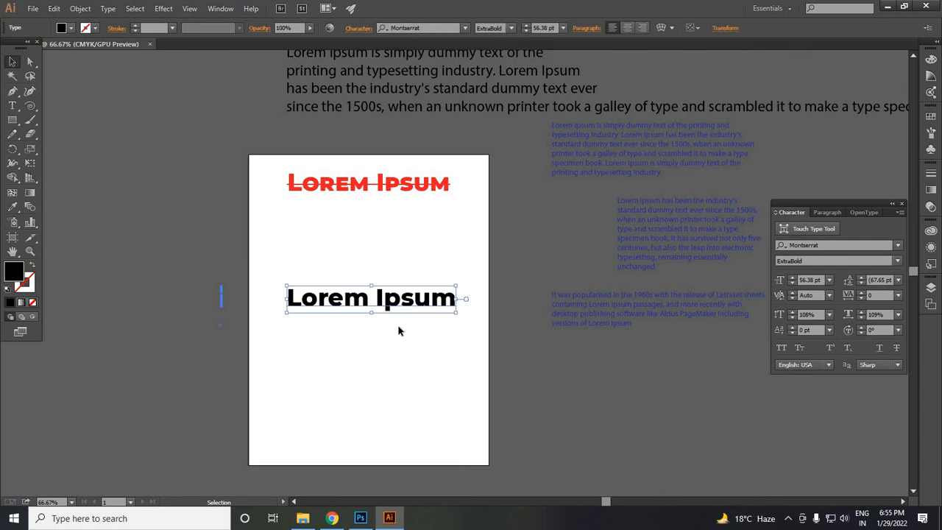
- Shift the first o of the black Lorem Ipsum text with the Touch Type Tool to overlap the L at a 14 pt baseline shift
scroll(394, 328, "up", 1)
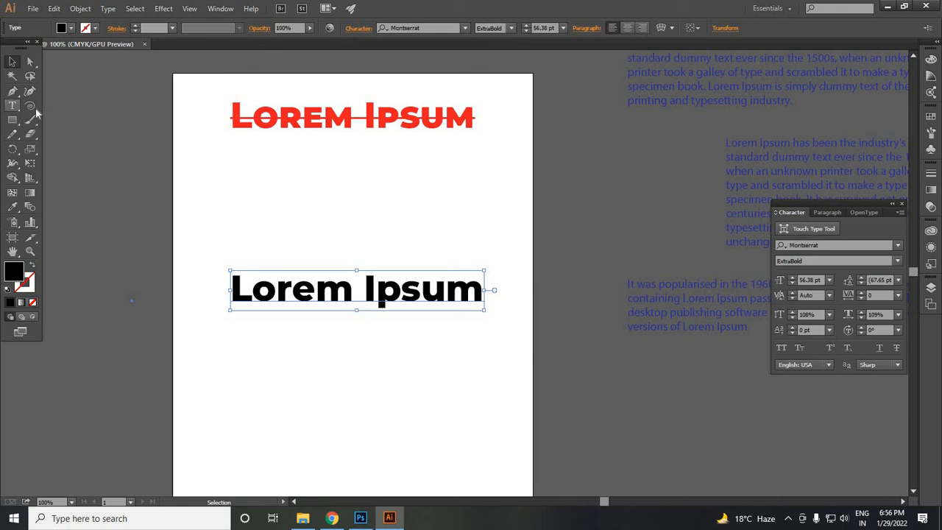
left_click_drag(13, 105, 56, 192)
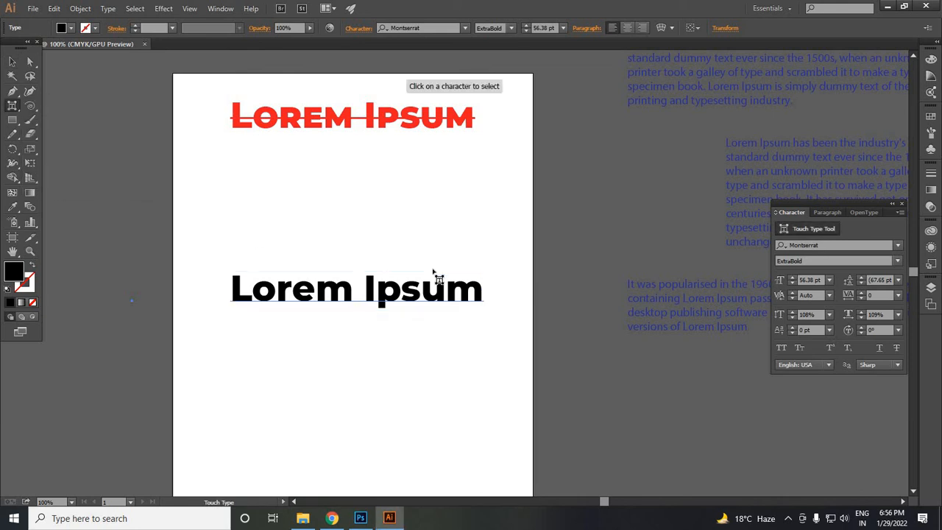
left_click_drag(13, 106, 65, 191)
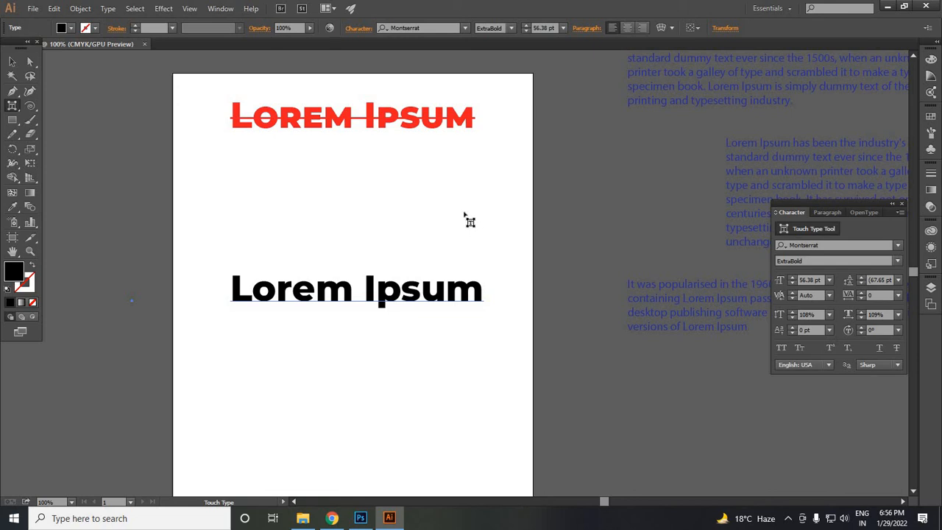
left_click(265, 292)
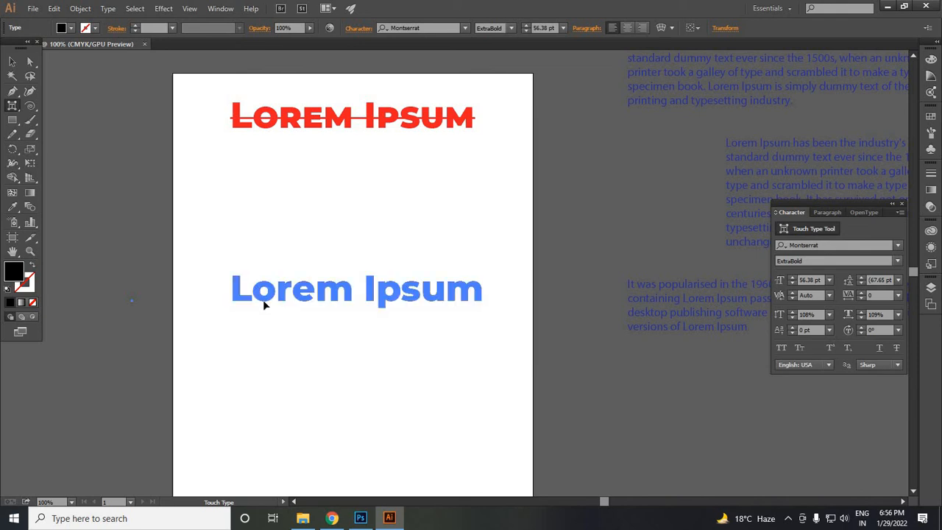
left_click(264, 295)
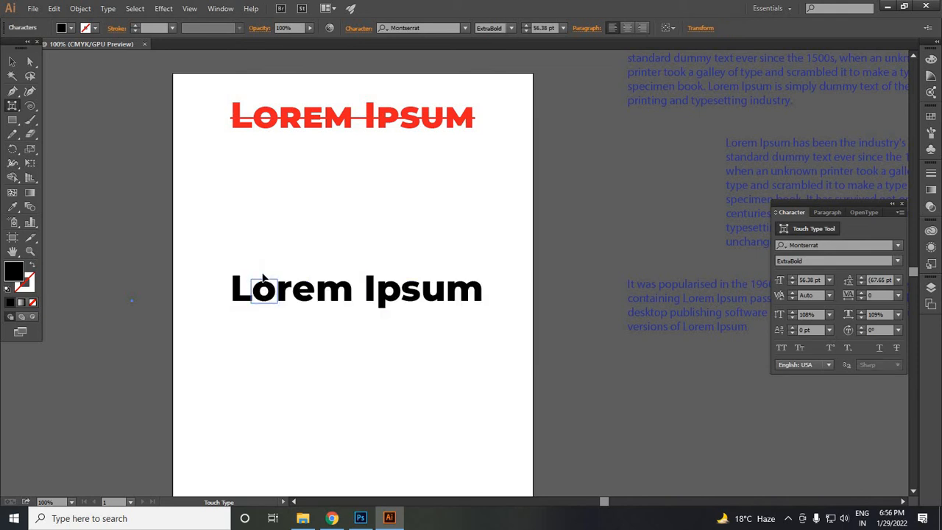
left_click_drag(263, 278, 257, 311)
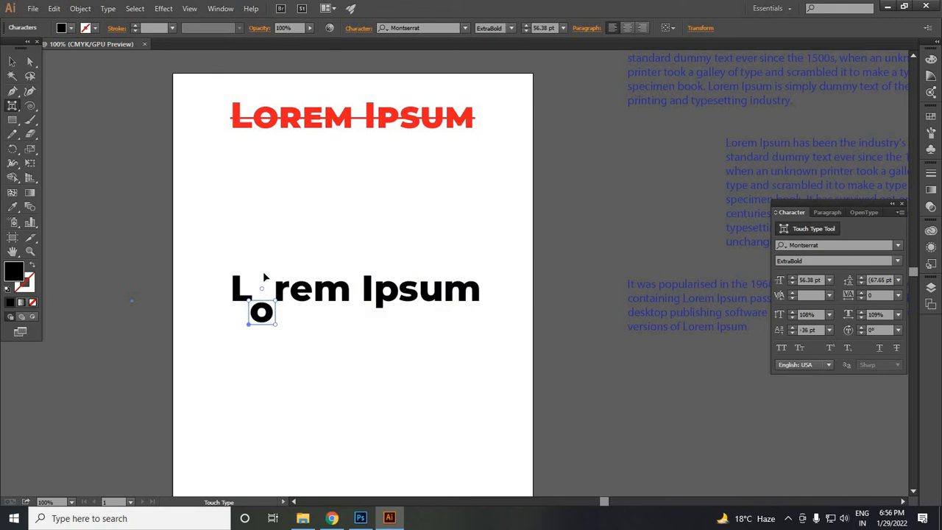
mouse_move(266, 276)
left_mouse_down()
mouse_move(257, 267)
mouse_move(249, 279)
left_mouse_up()
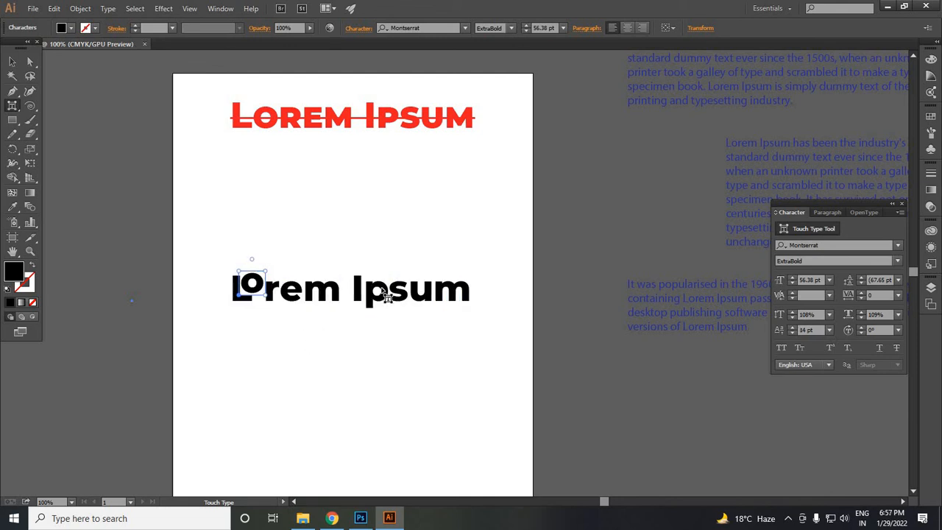
- Raise the p of Ipsum to a 32 pt baseline shift and scale it to about 60% in both directions
left_click_drag(388, 297, 404, 245)
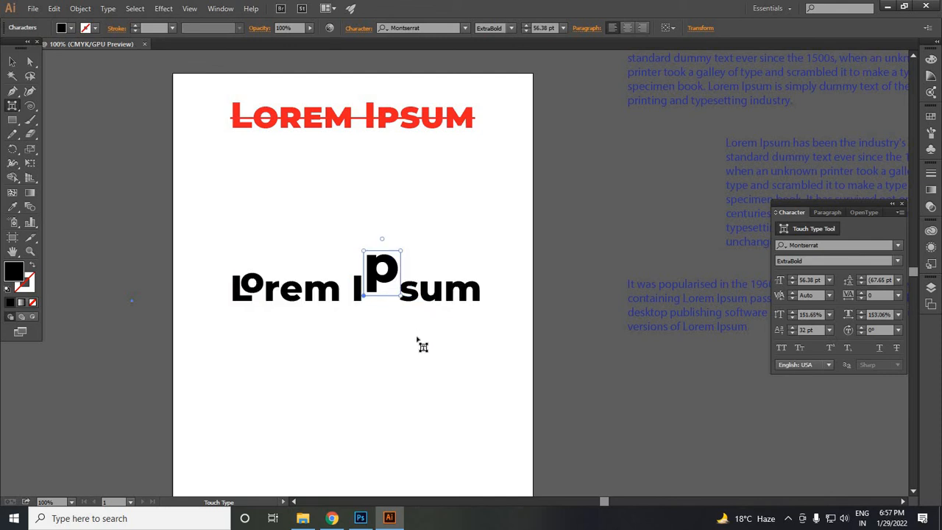
left_click(420, 306)
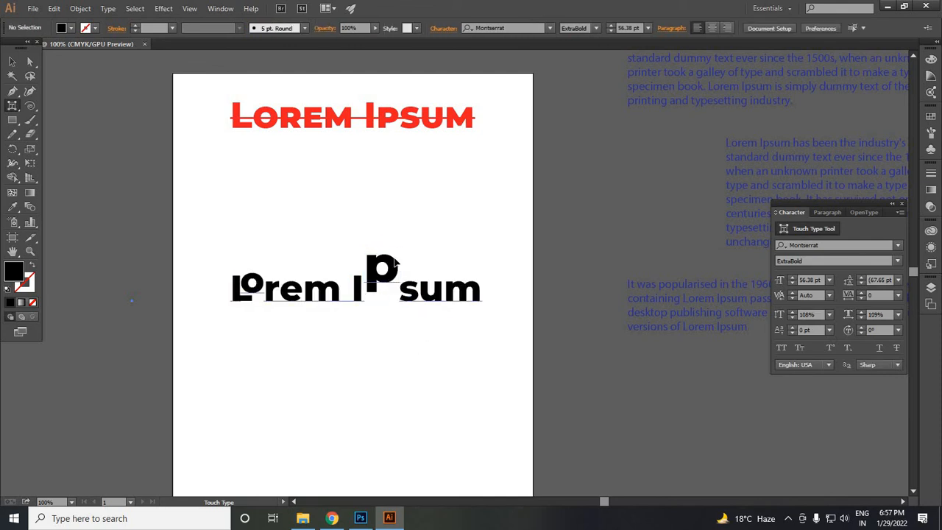
left_click_drag(397, 252, 378, 271)
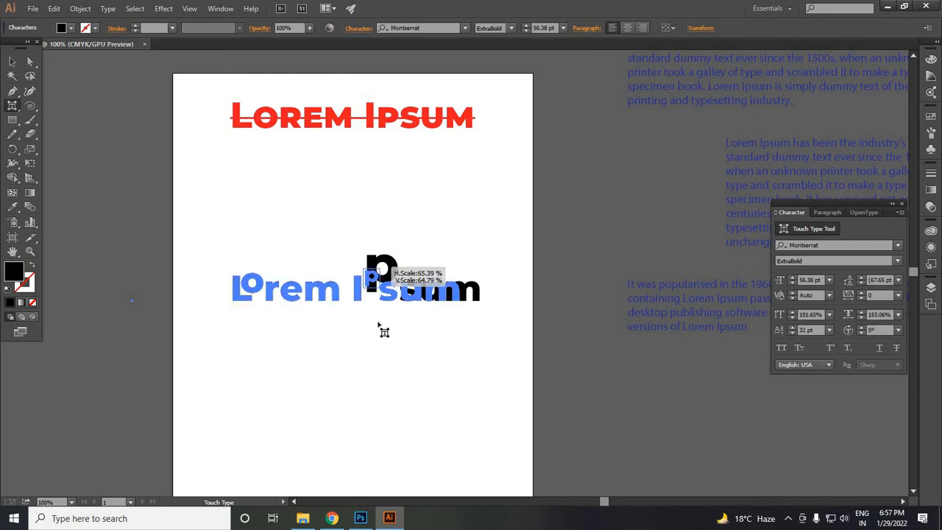
left_click(410, 366)
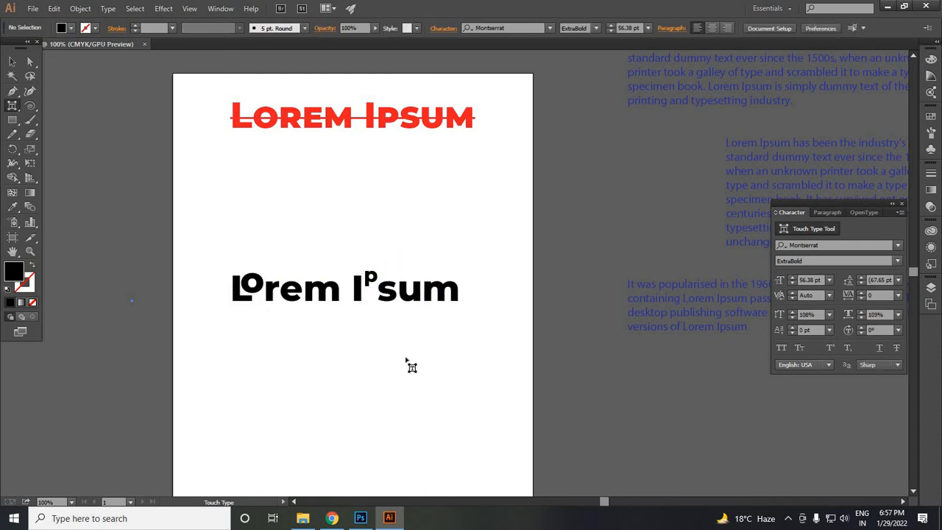
left_click(372, 282)
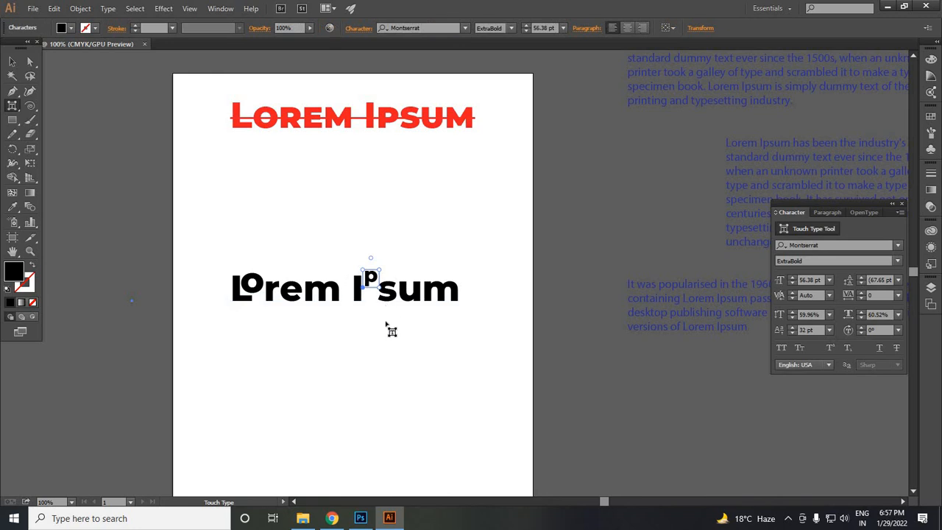
left_click(378, 309)
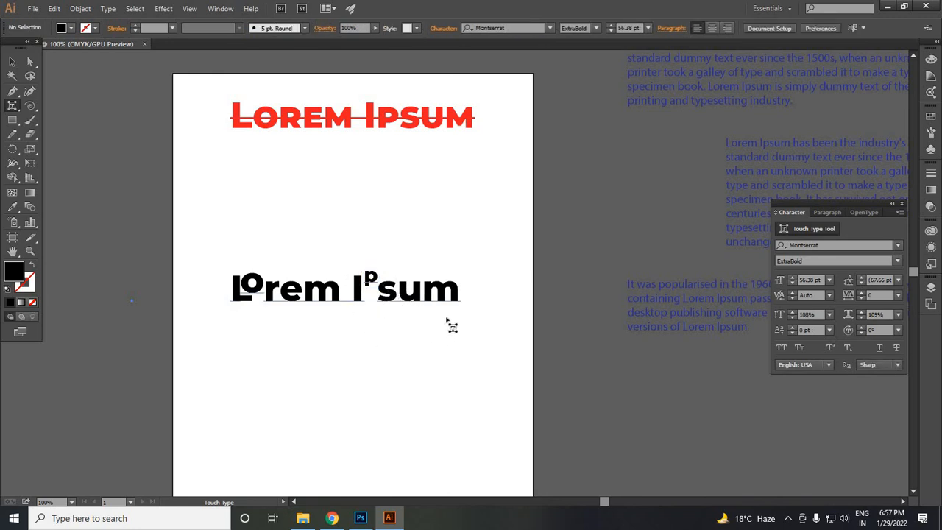
- Shift the e of Lorem to a -10 pt baseline shift and scale it down between the r and m
left_click(295, 298)
left_click_drag(294, 290, 294, 278)
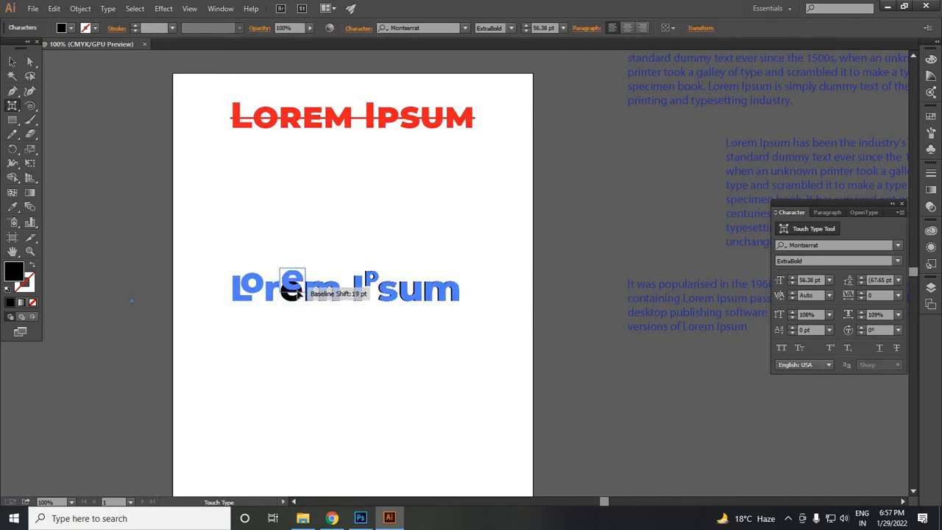
left_click(324, 341)
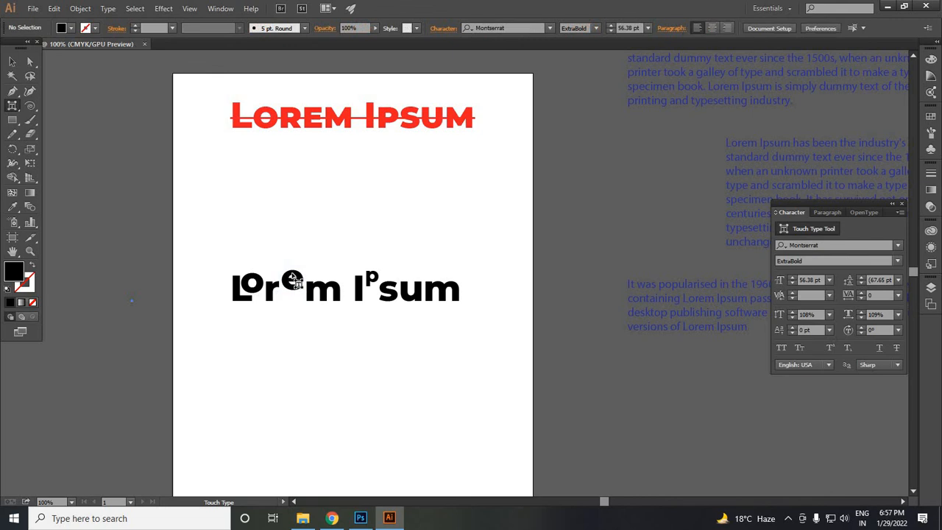
left_click_drag(281, 300, 301, 309)
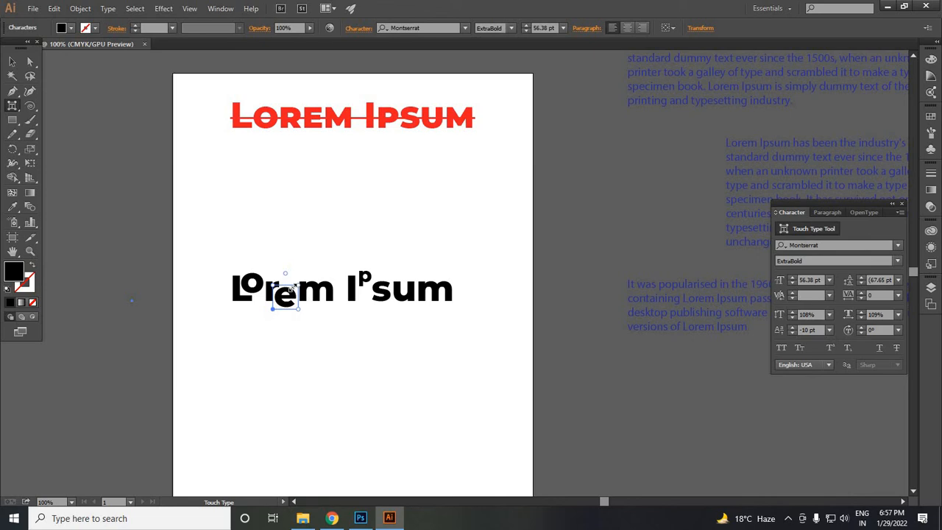
left_click_drag(292, 289, 279, 291)
left_click(321, 340)
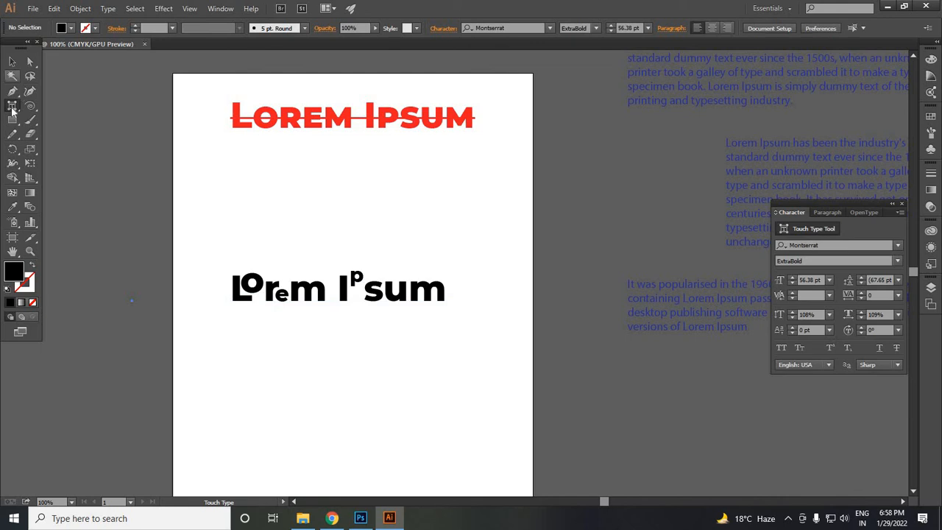
left_click_drag(11, 111, 347, 208)
left_click_drag(13, 108, 13, 108)
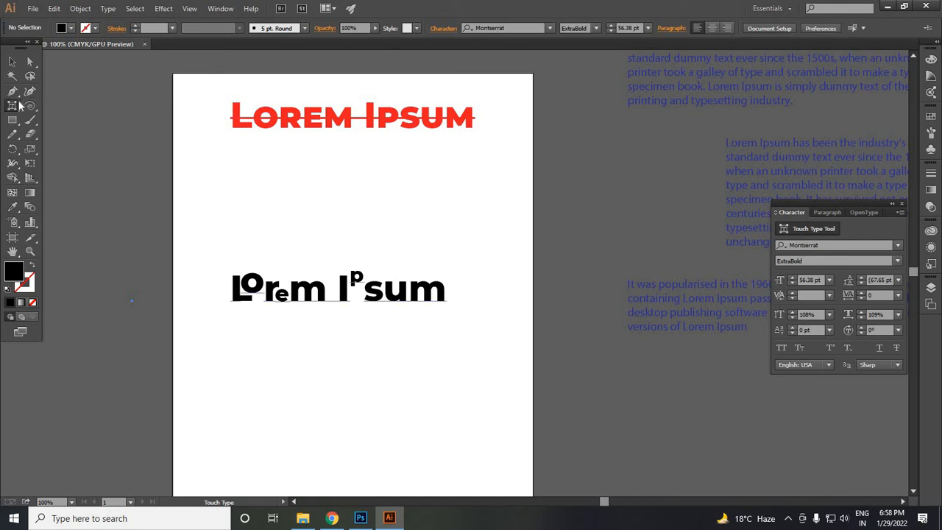
scroll(367, 289, "down", 2)
left_click_drag(13, 107, 150, 149)
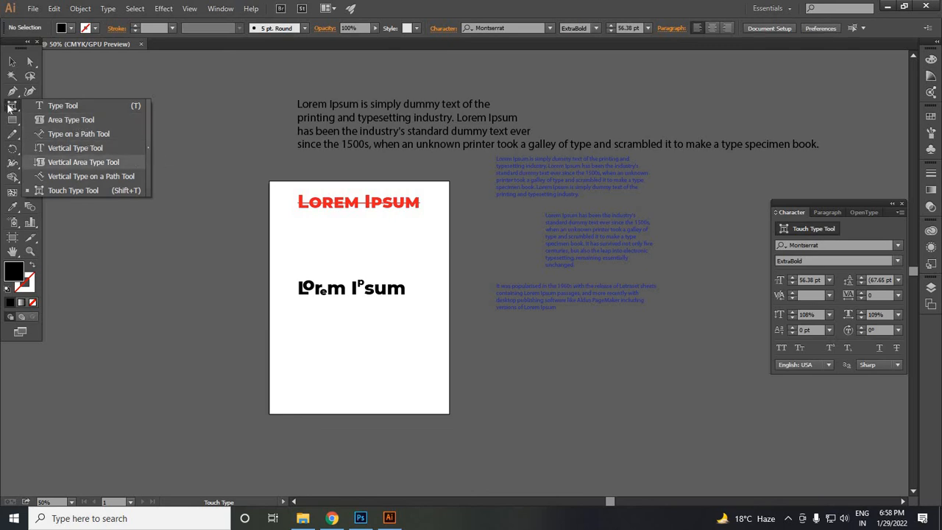
left_click(422, 254)
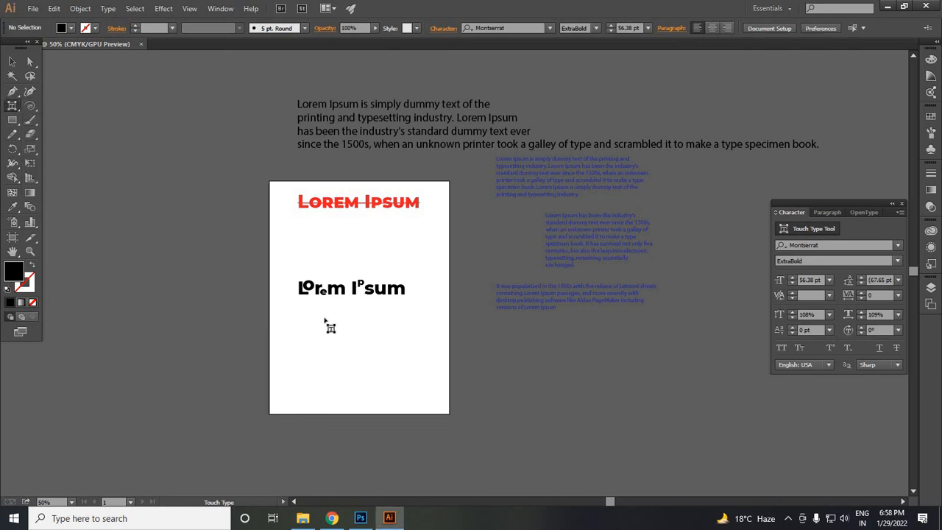
scroll(318, 320, "up", 1)
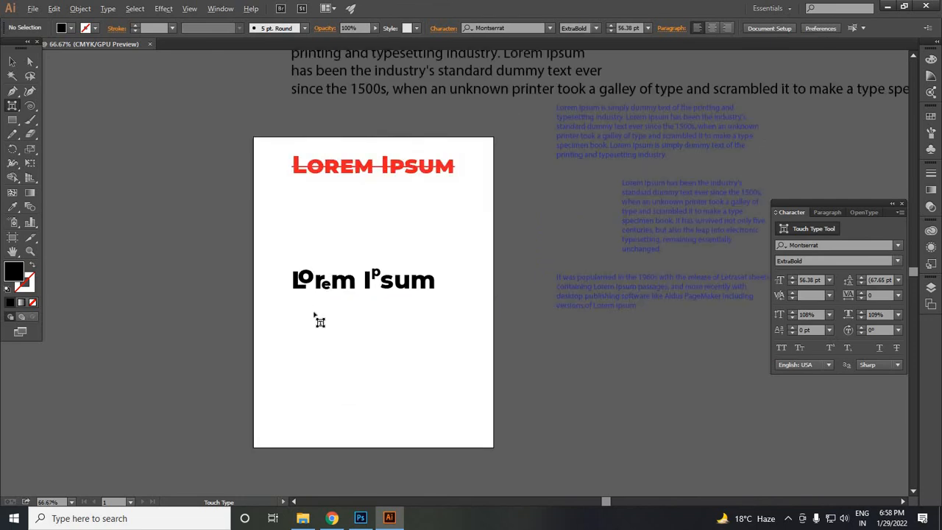
scroll(316, 320, "down", 1)
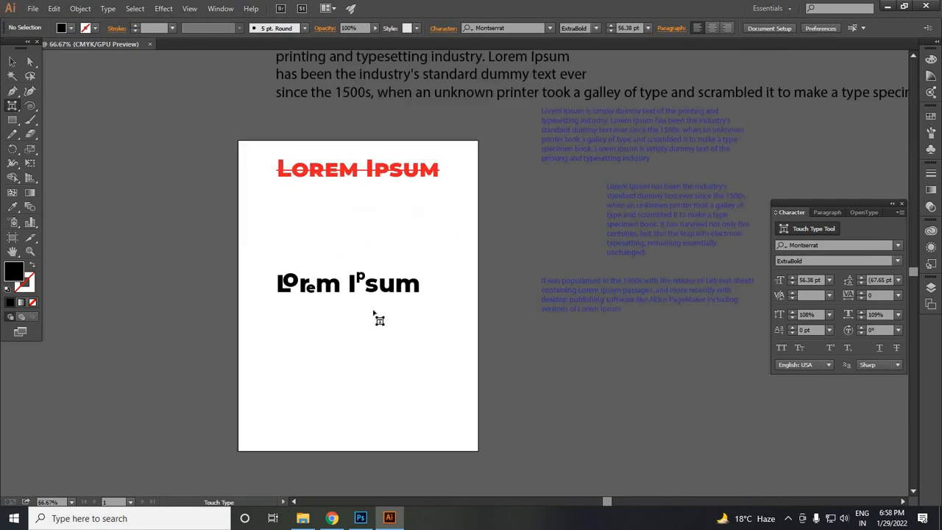
scroll(376, 317, "up", 1)
scroll(380, 327, "up", 3)
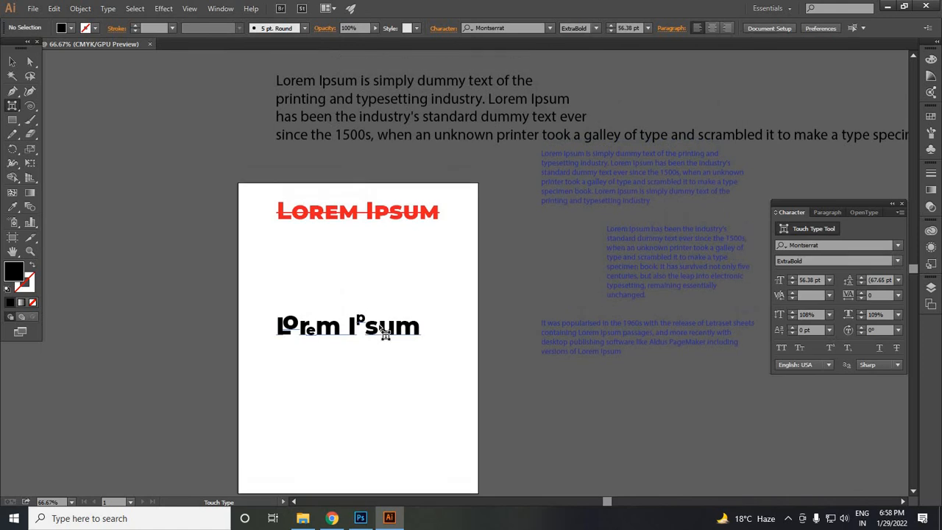